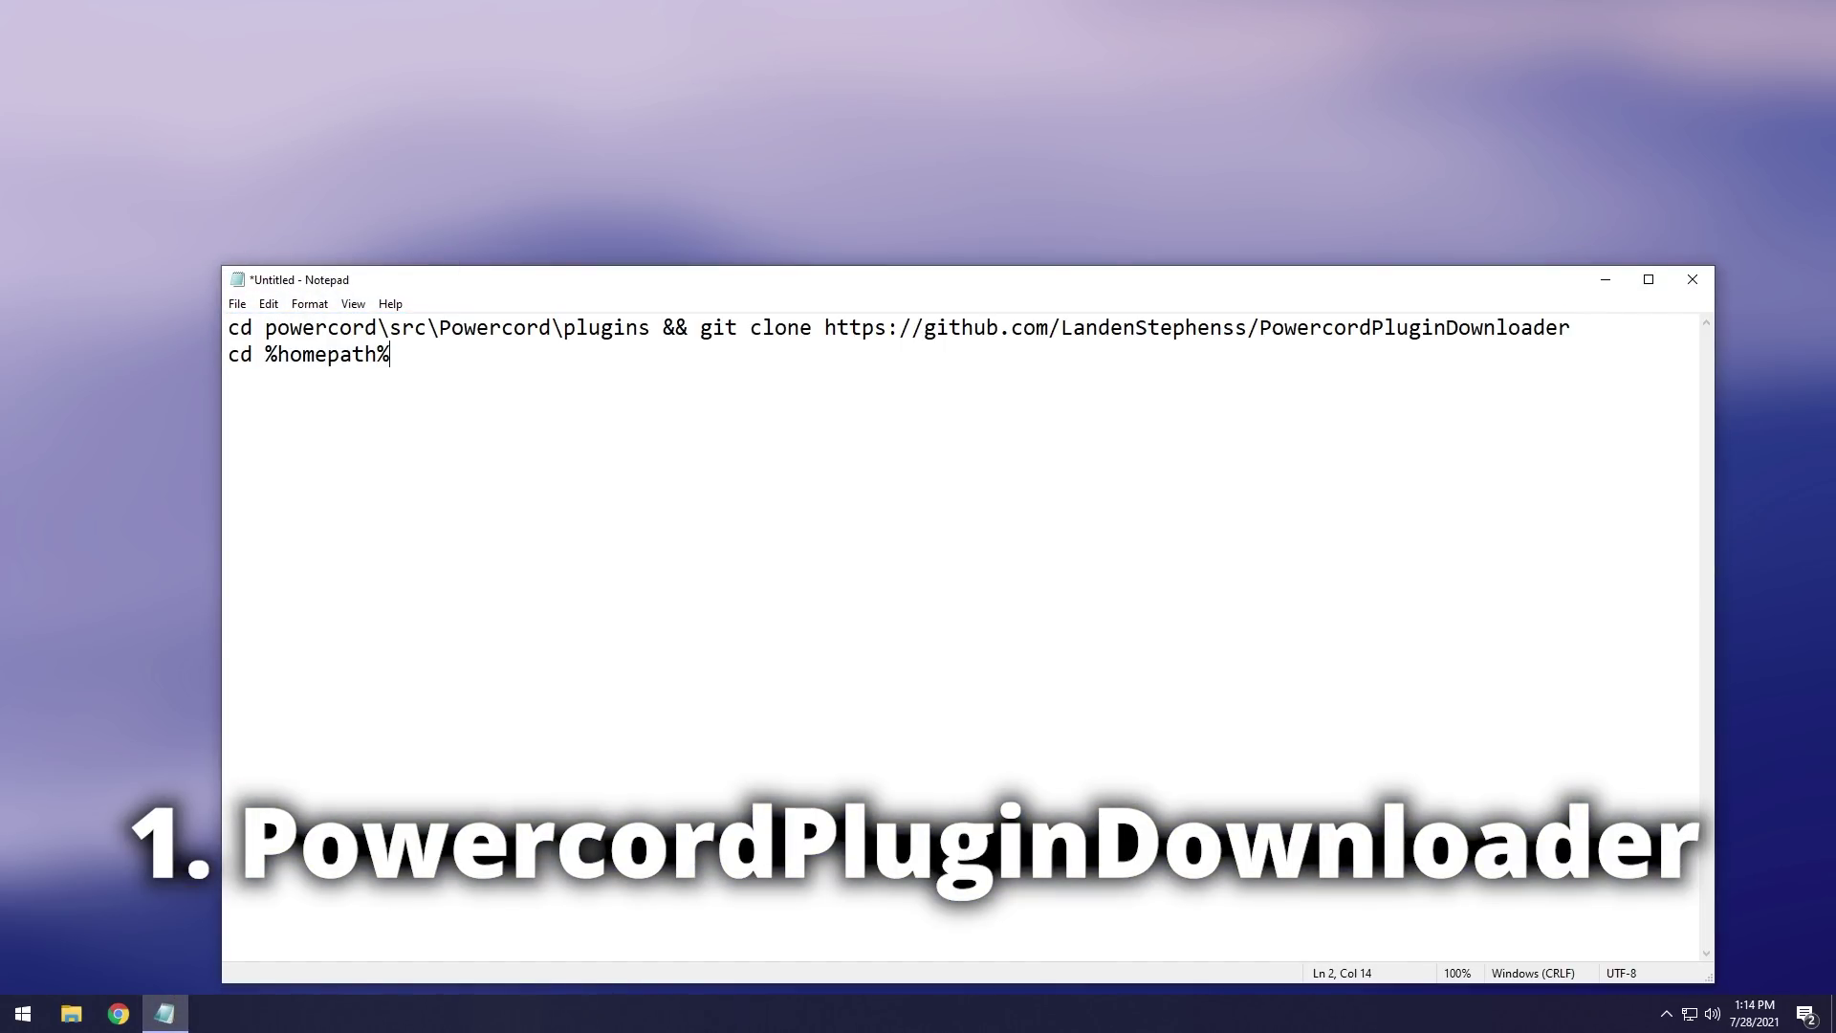
Select both Notepad command lines: the PowercordPluginDownloader git clone and cd %homepath%.
key("shift+Home")
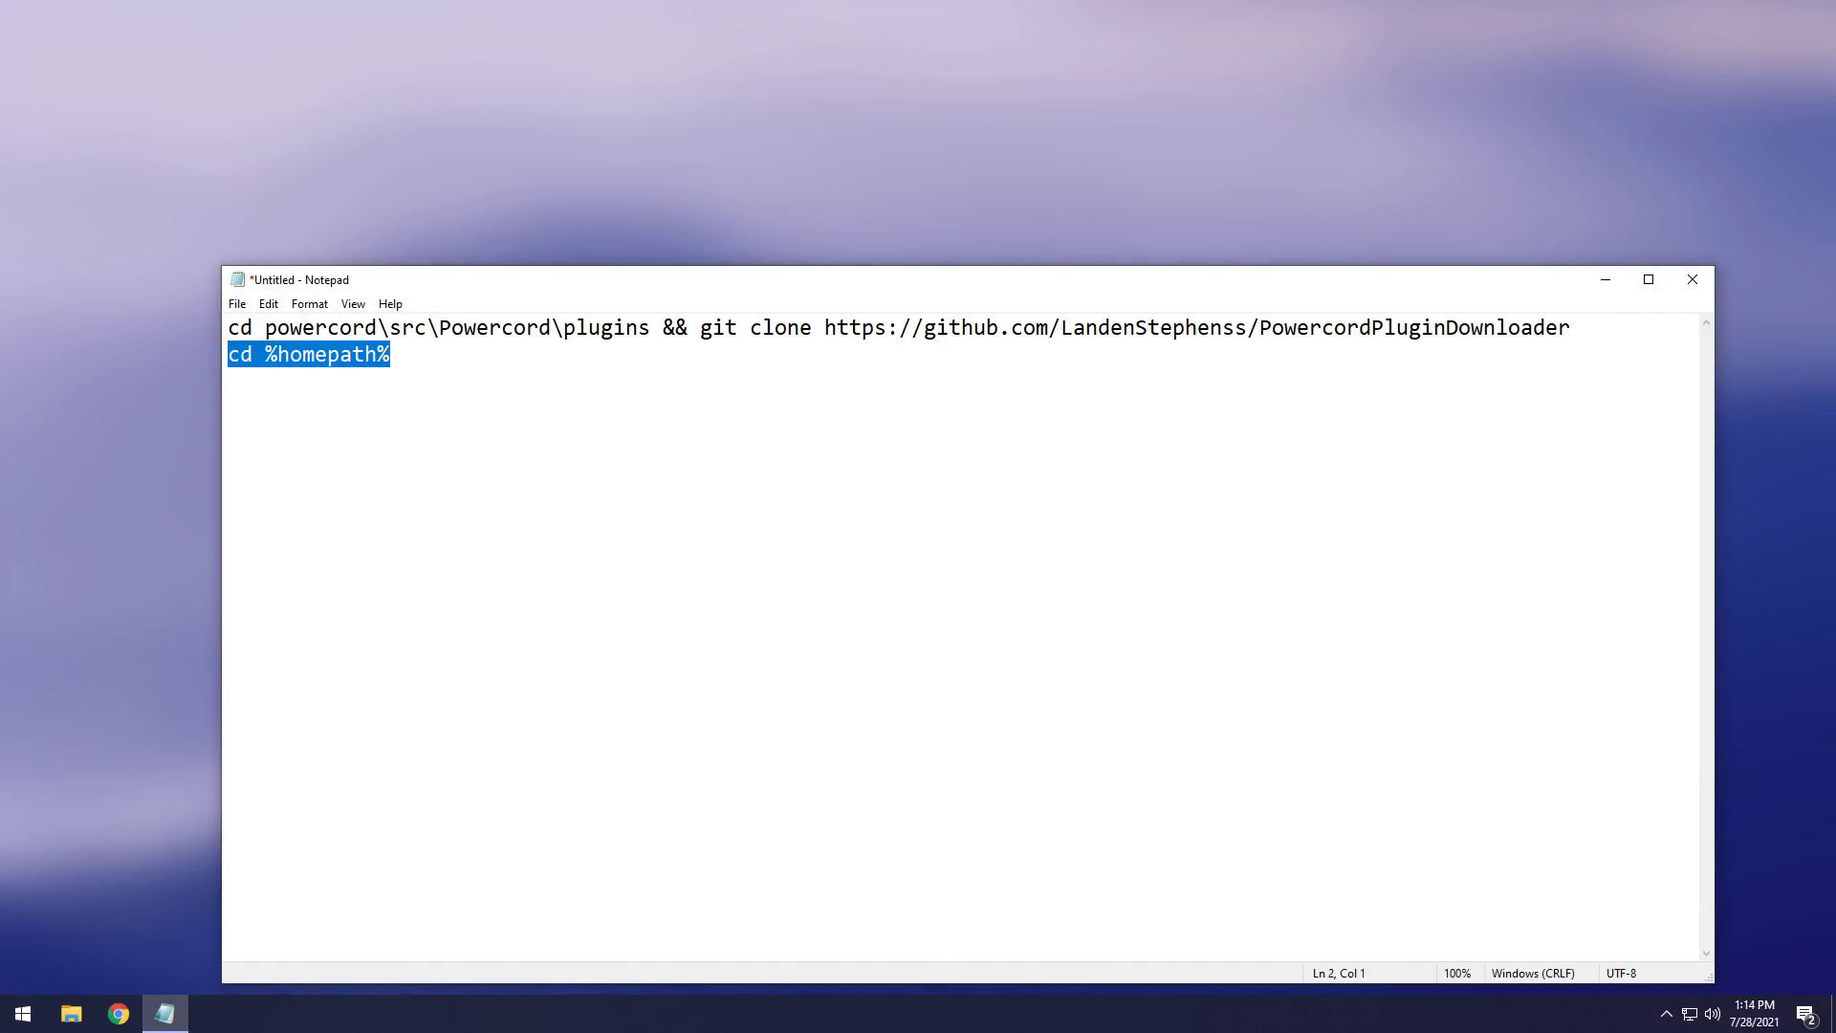
key("shift+Up")
key("ctrl+c")
Launch Command Prompt via a cmd search and paste in the clone commands to run them.
left_click(17, 1013)
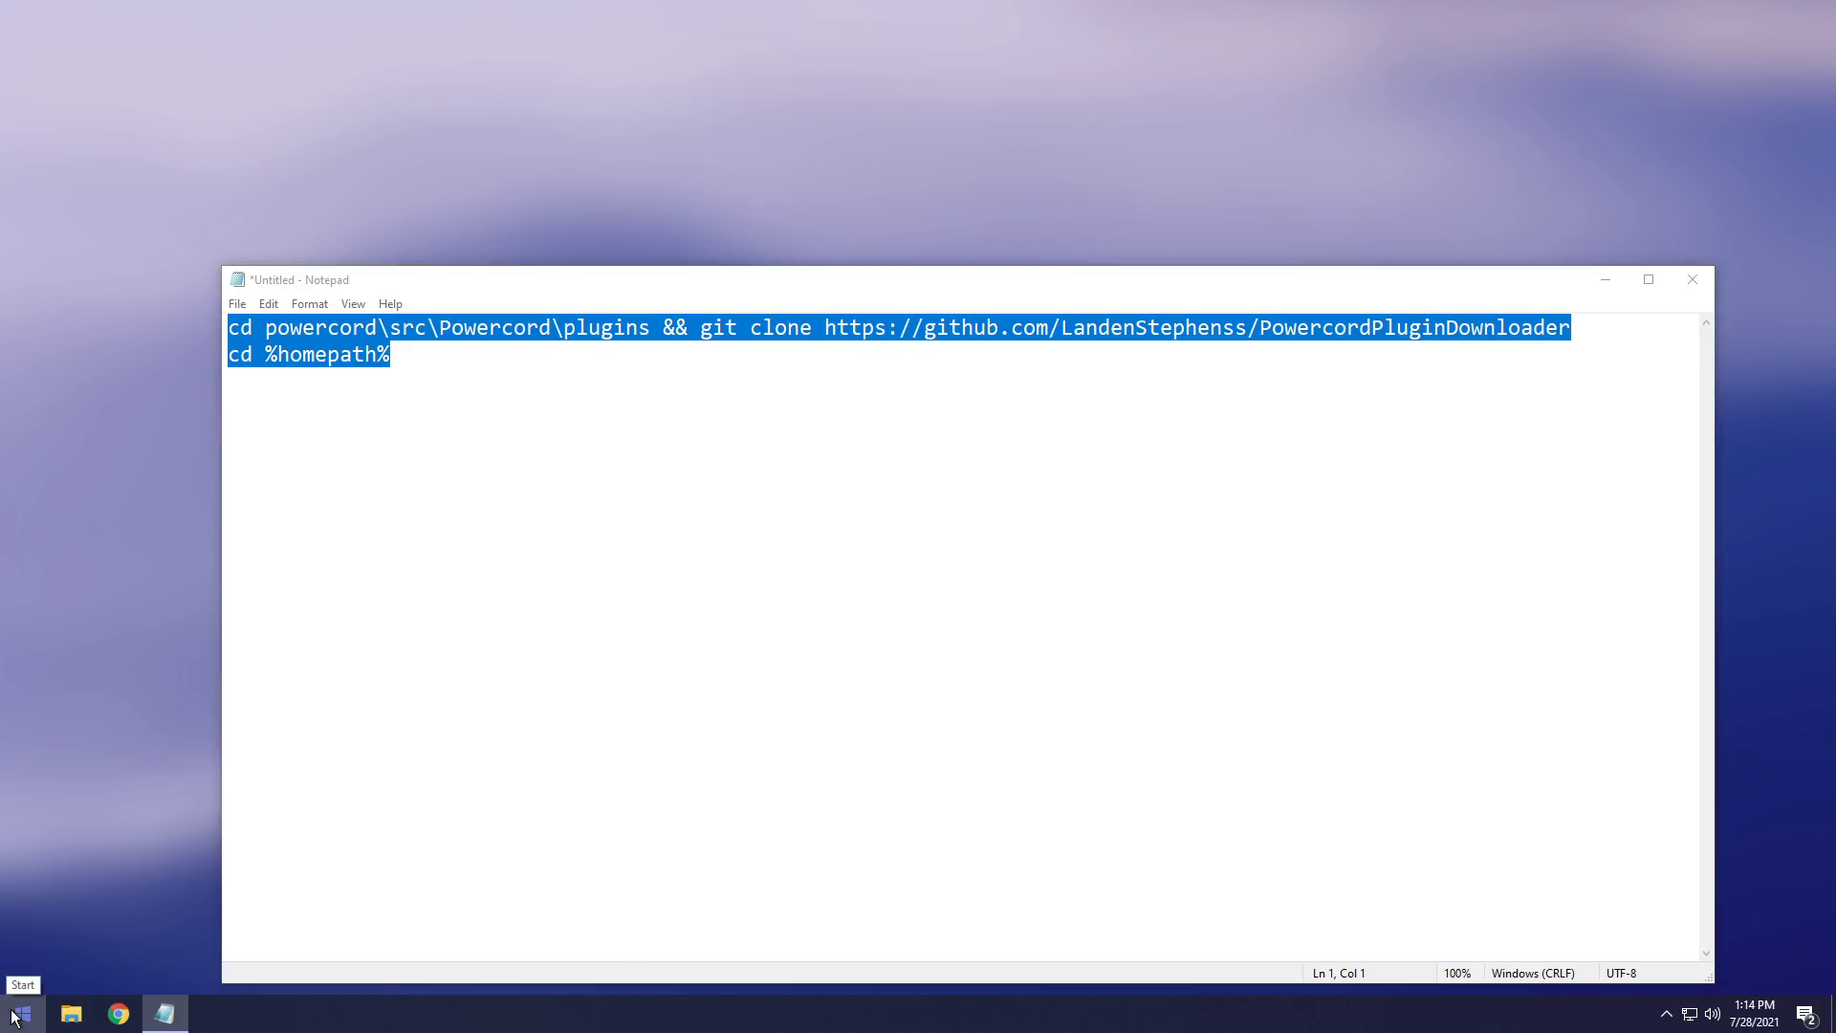
type("cmd")
left_click(71, 459)
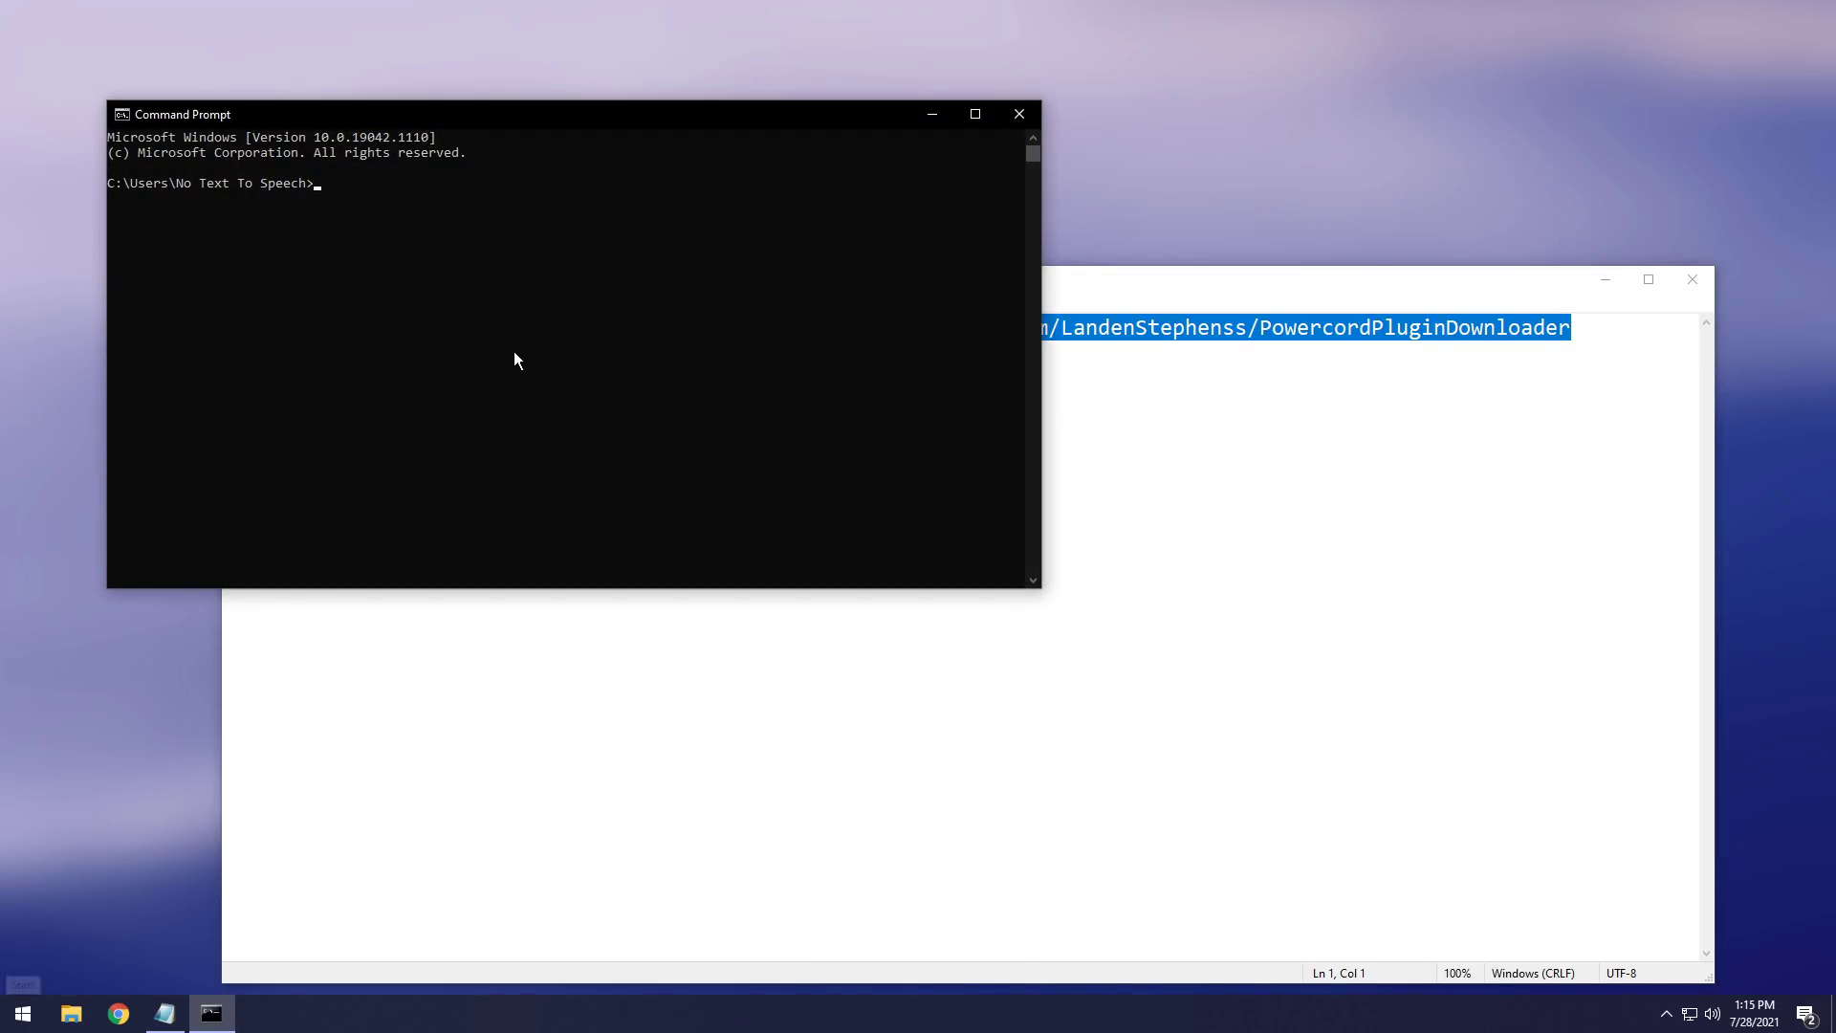
right_click(512, 348)
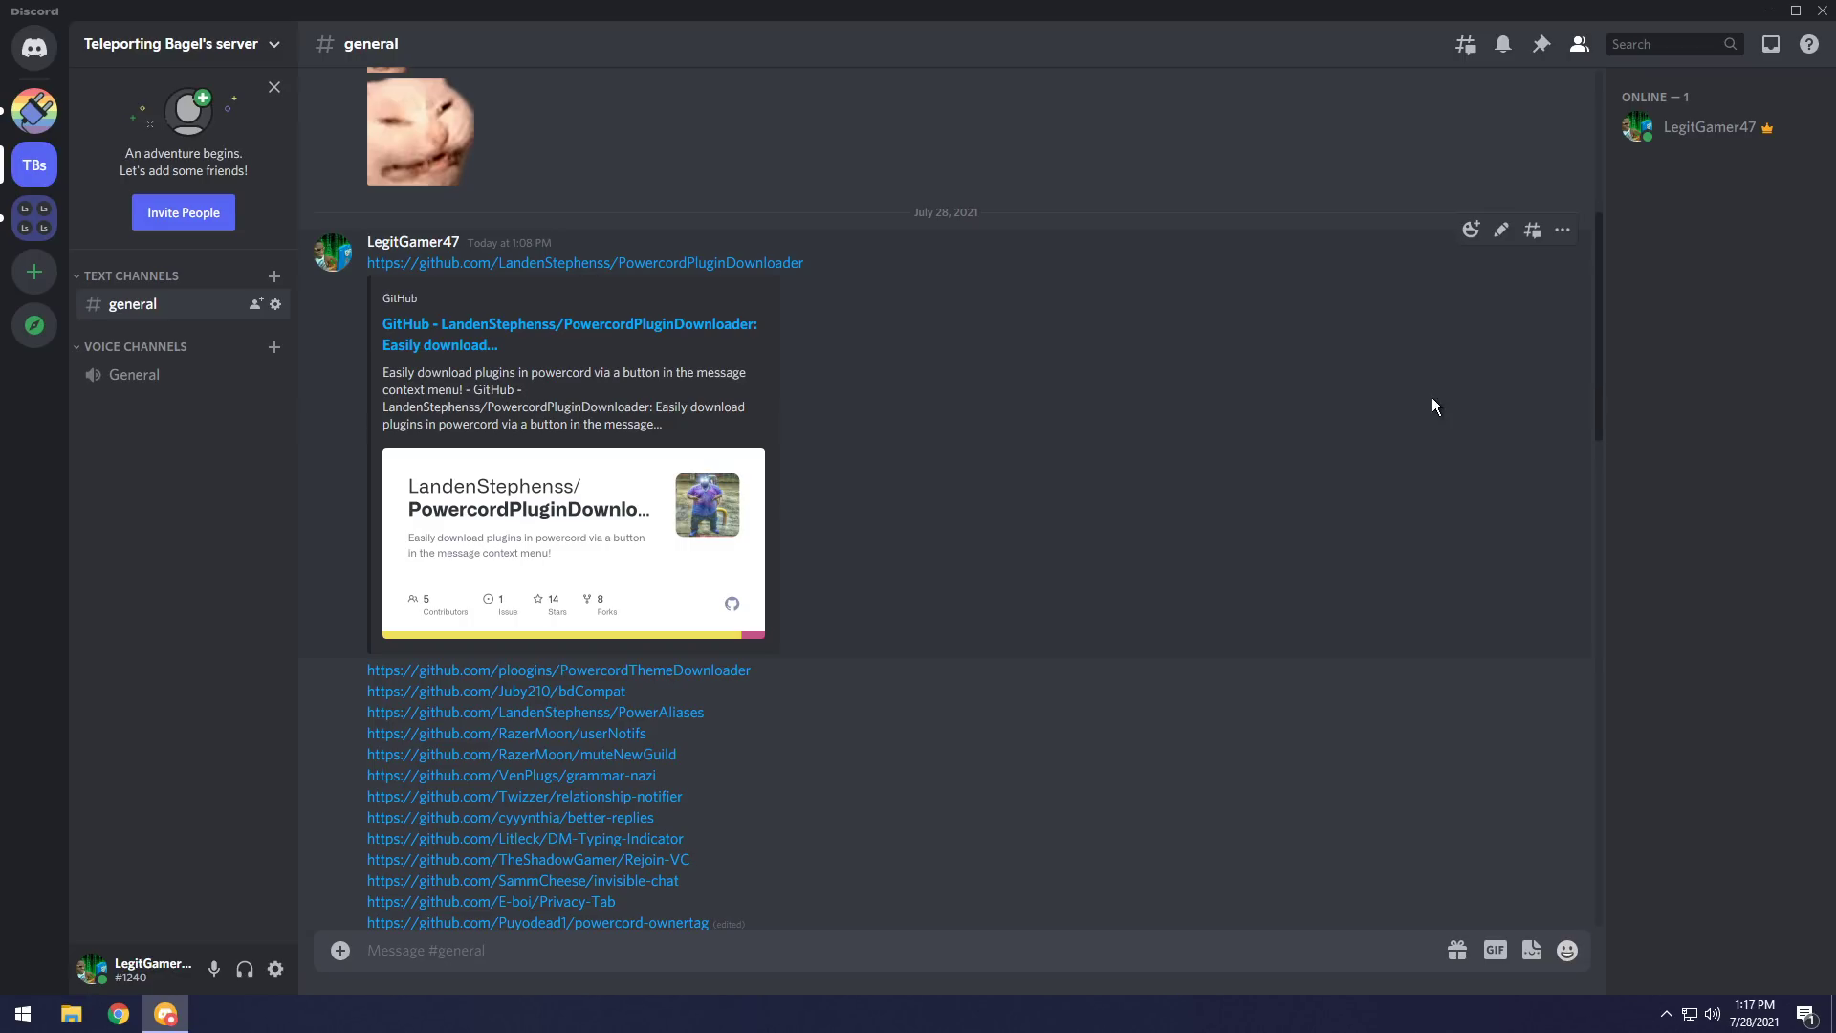
Check a plugin link's Install Plugin menu option in #general, then switch to the Powercord server.
scroll(1387, 400, "down", 1)
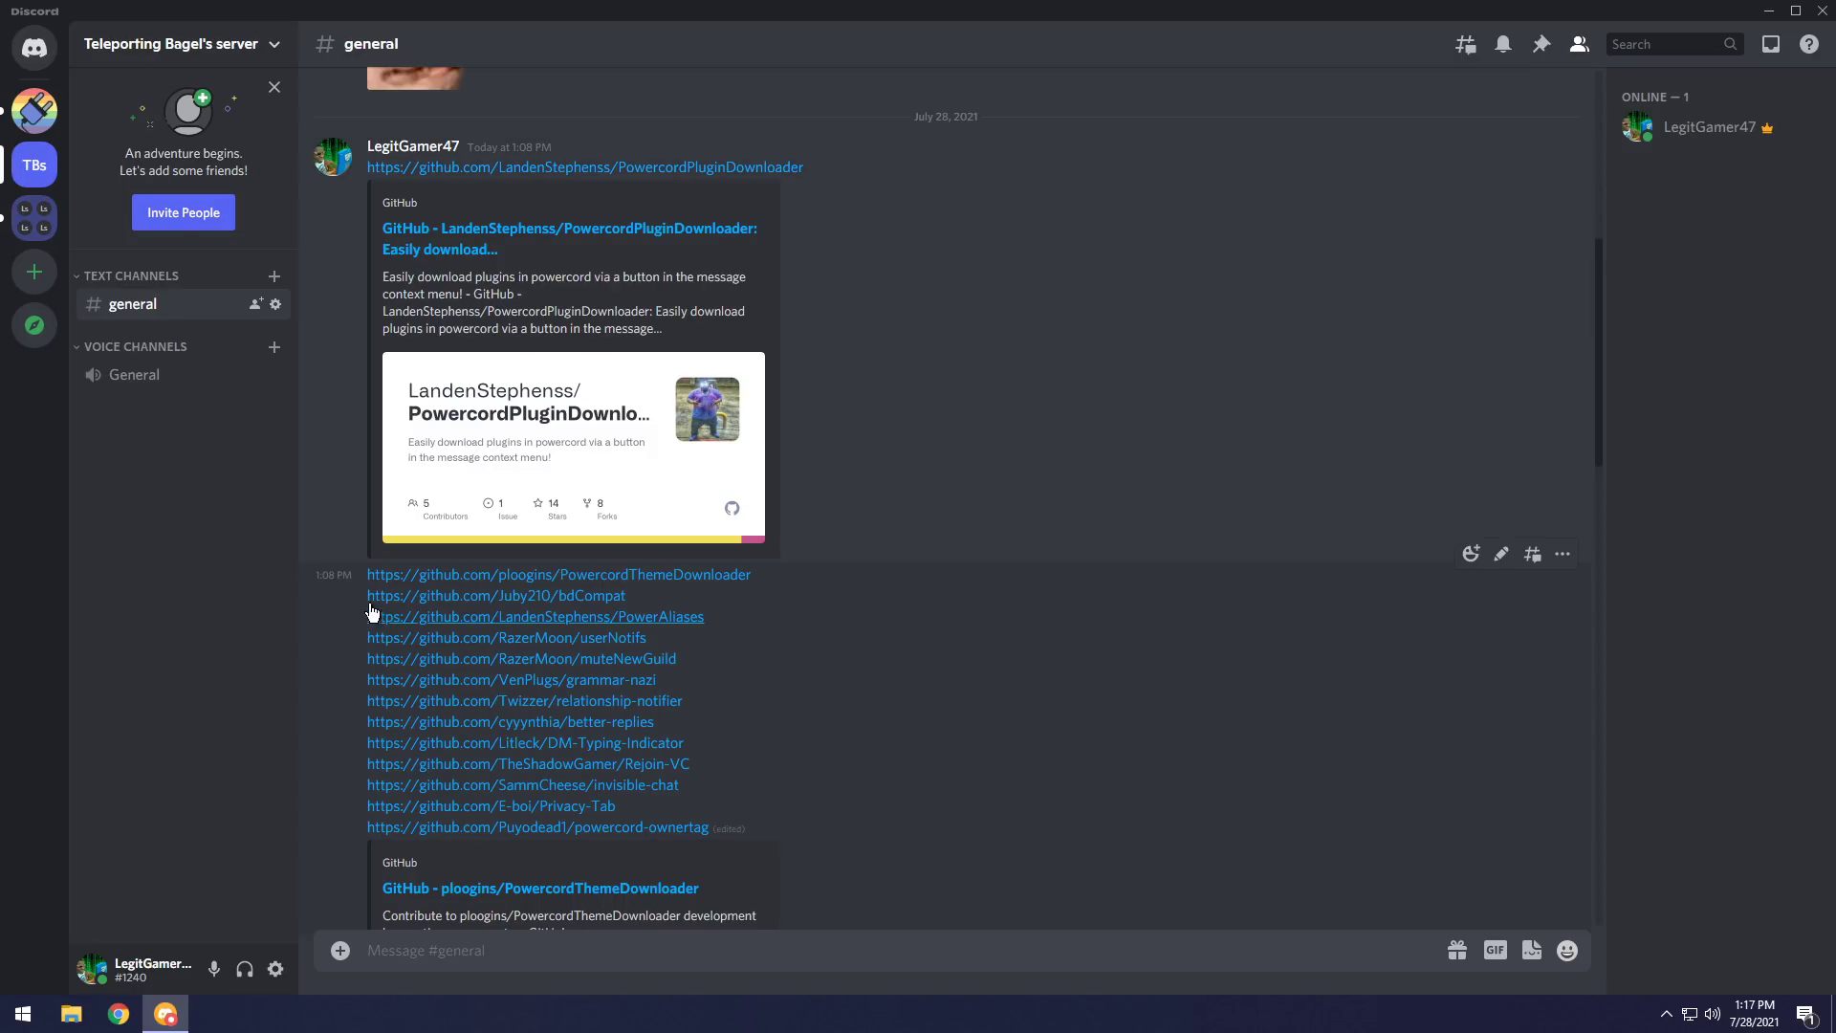
scroll(826, 703, "down", 1)
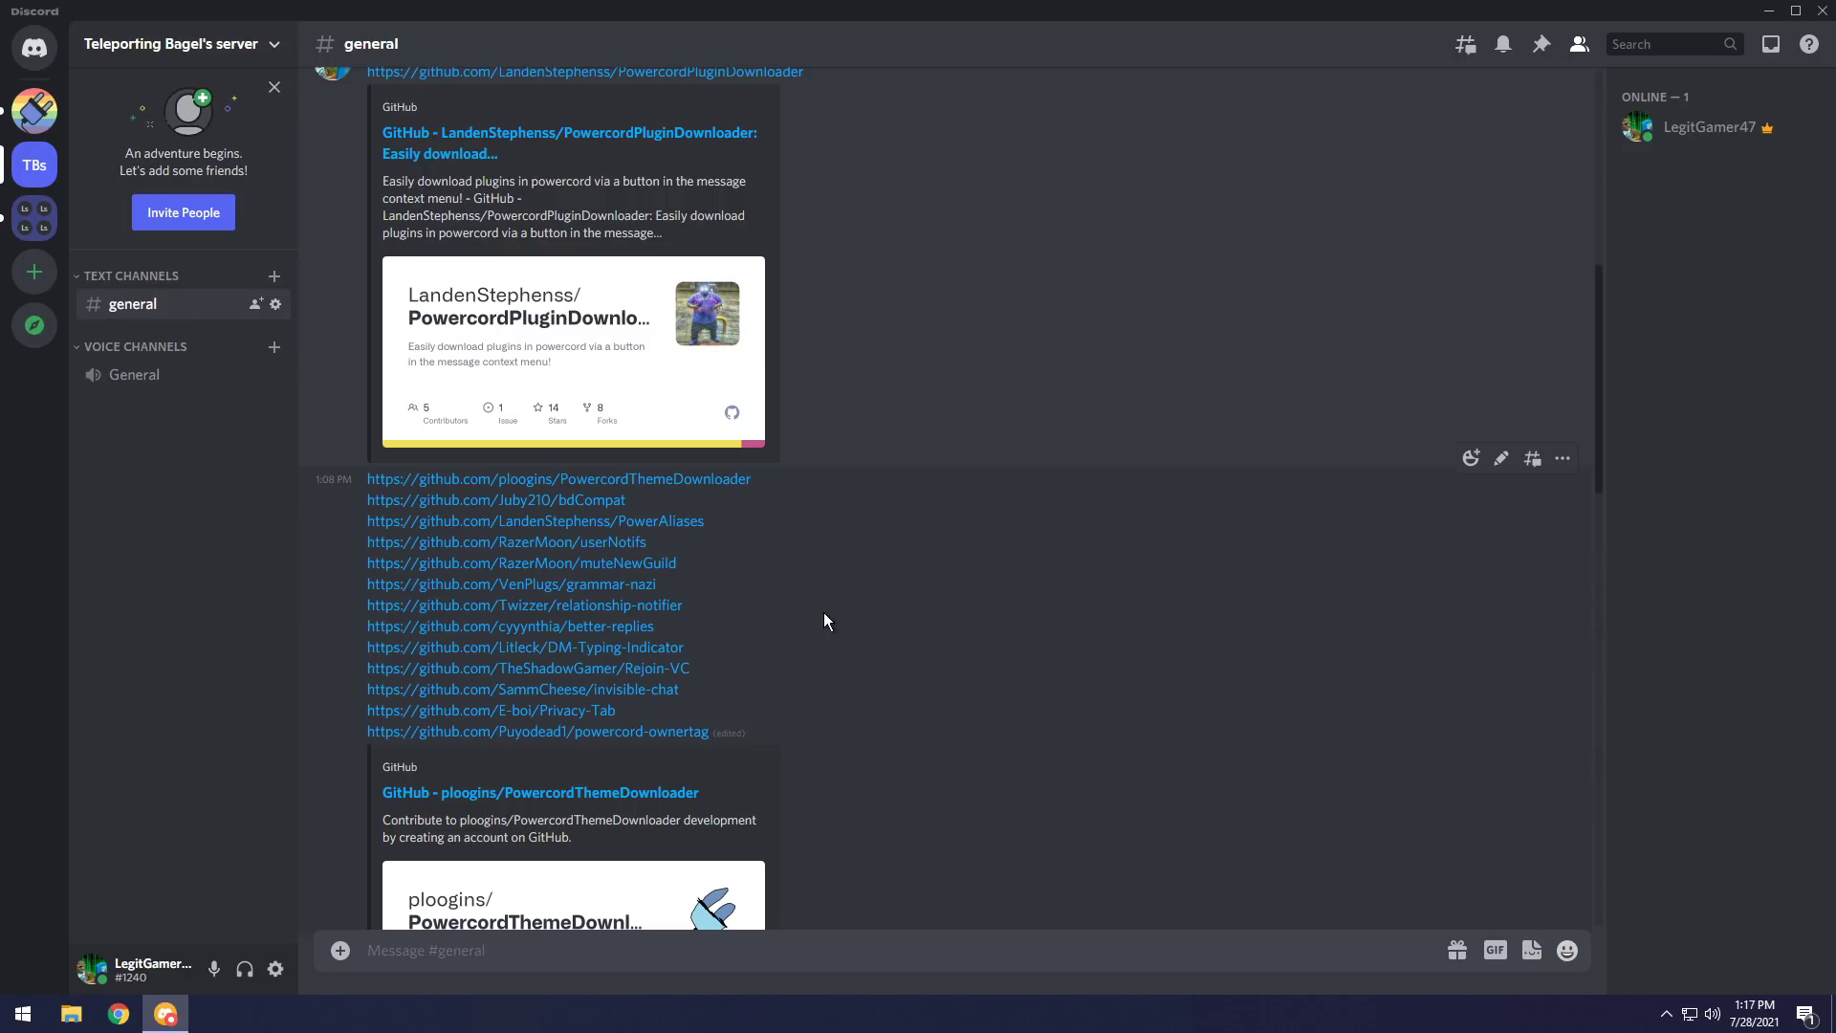
right_click(660, 478)
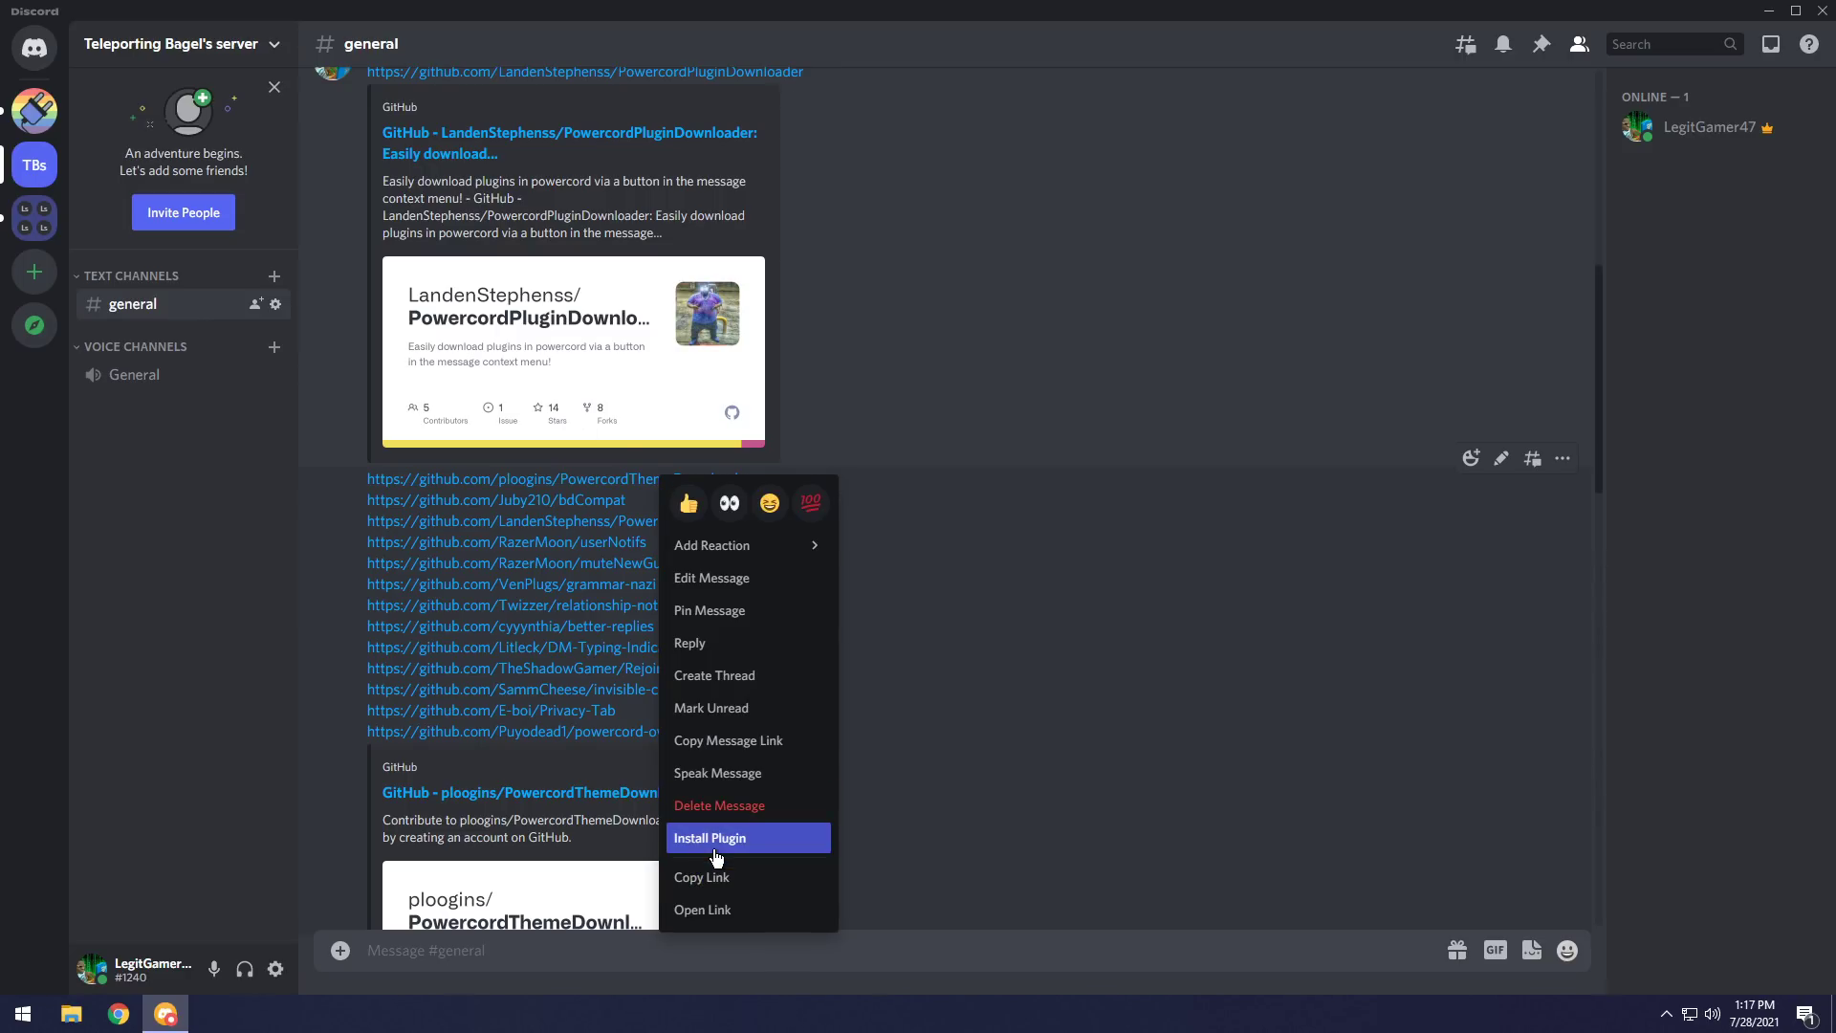
left_click(1550, 579)
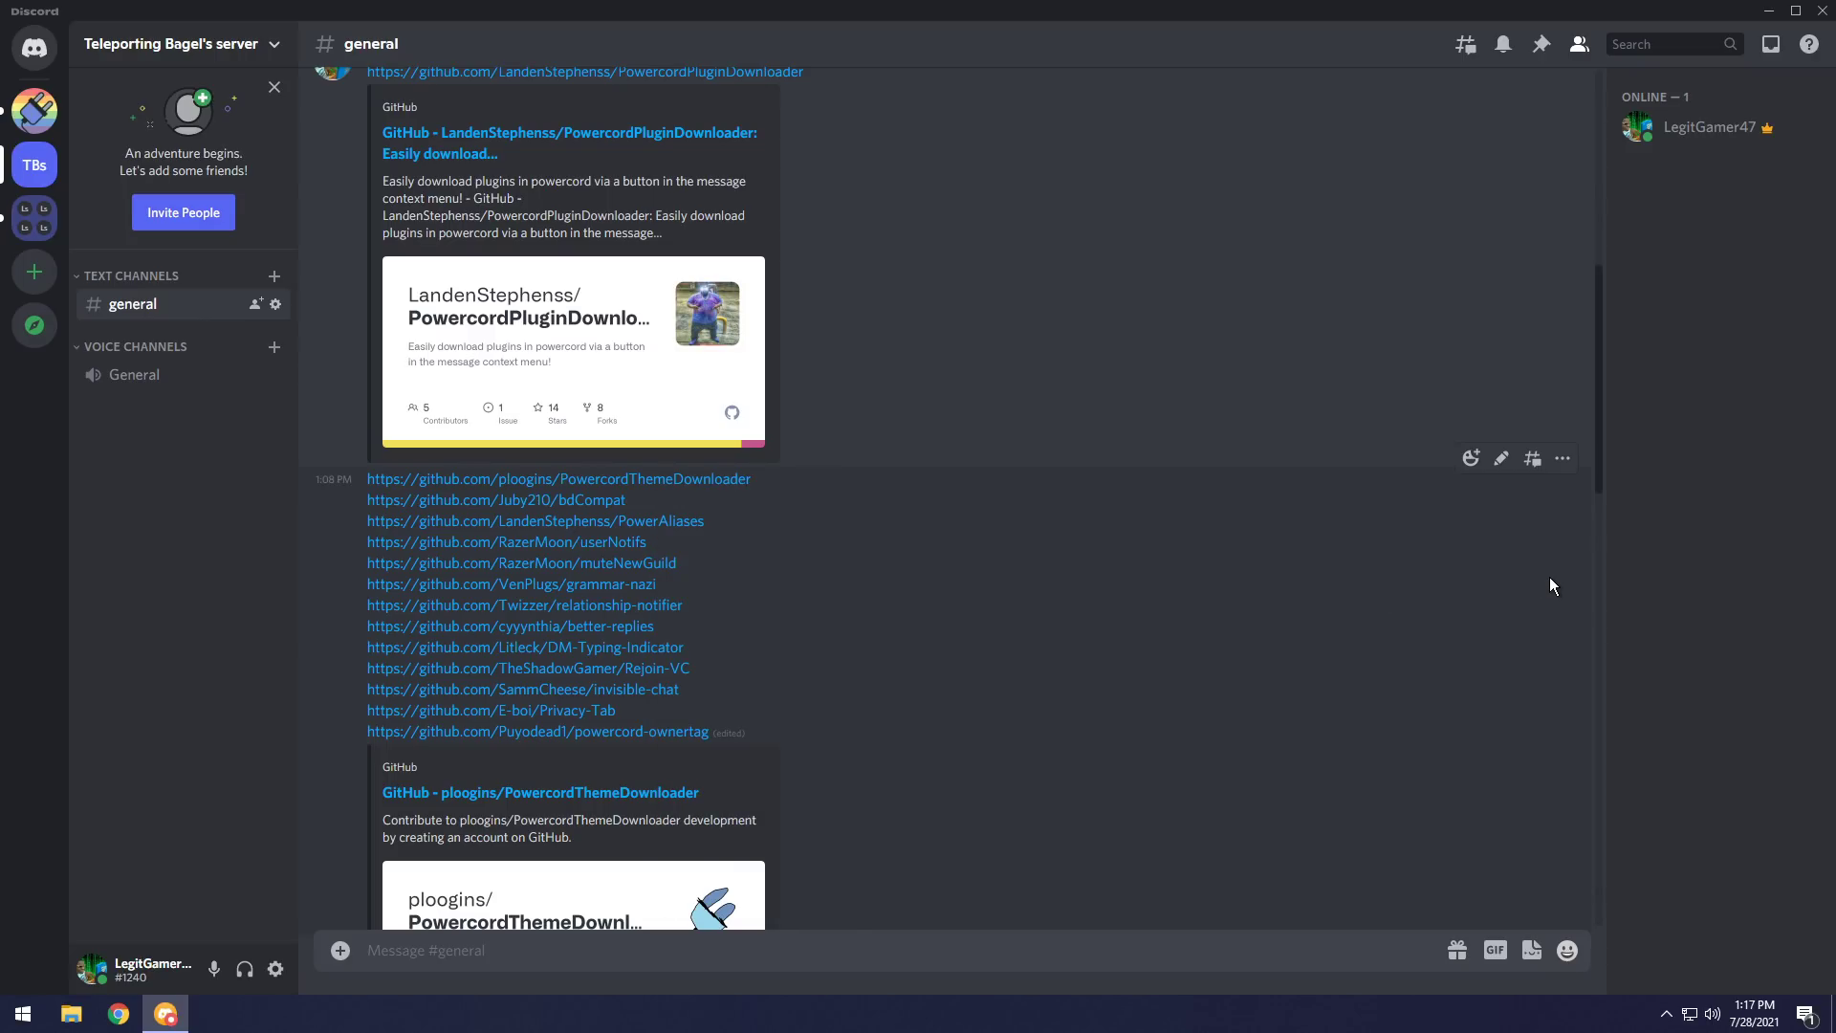
left_click(34, 111)
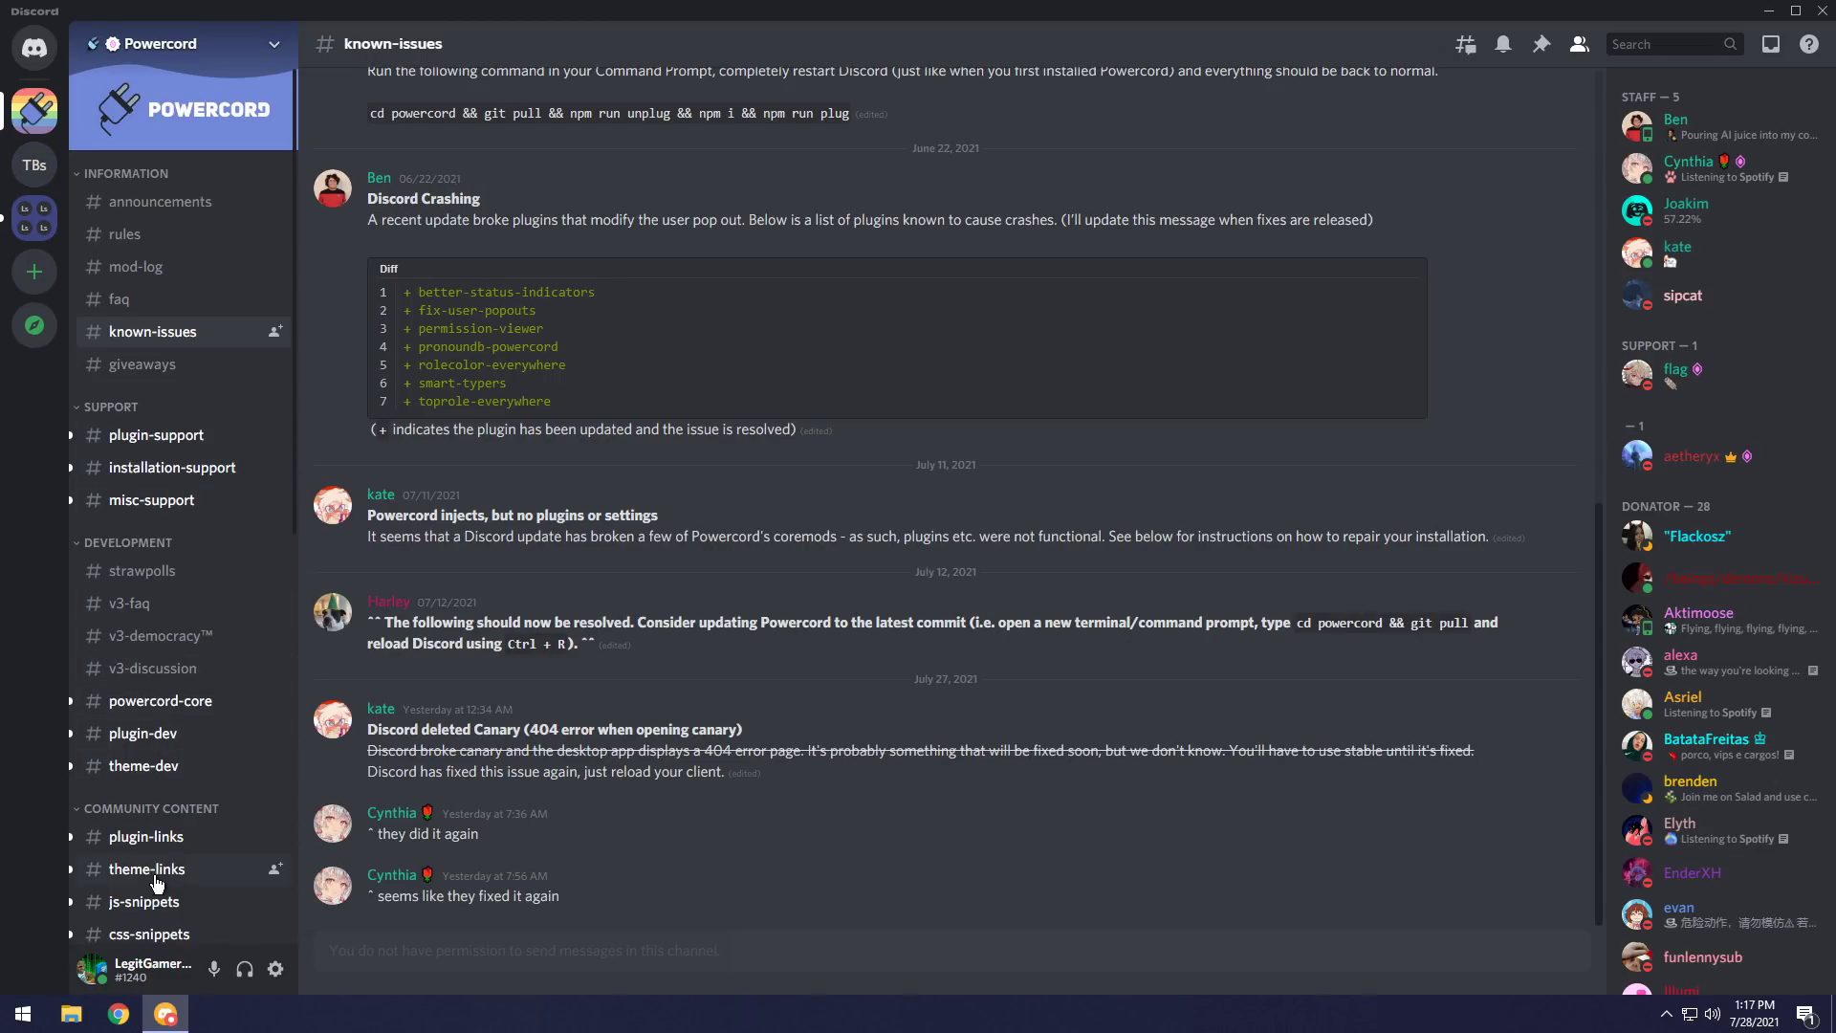
Check the custombangif link's Install Plugin option in Powercord's #plugin-links channel.
left_click(162, 839)
scroll(773, 748, "up", 3)
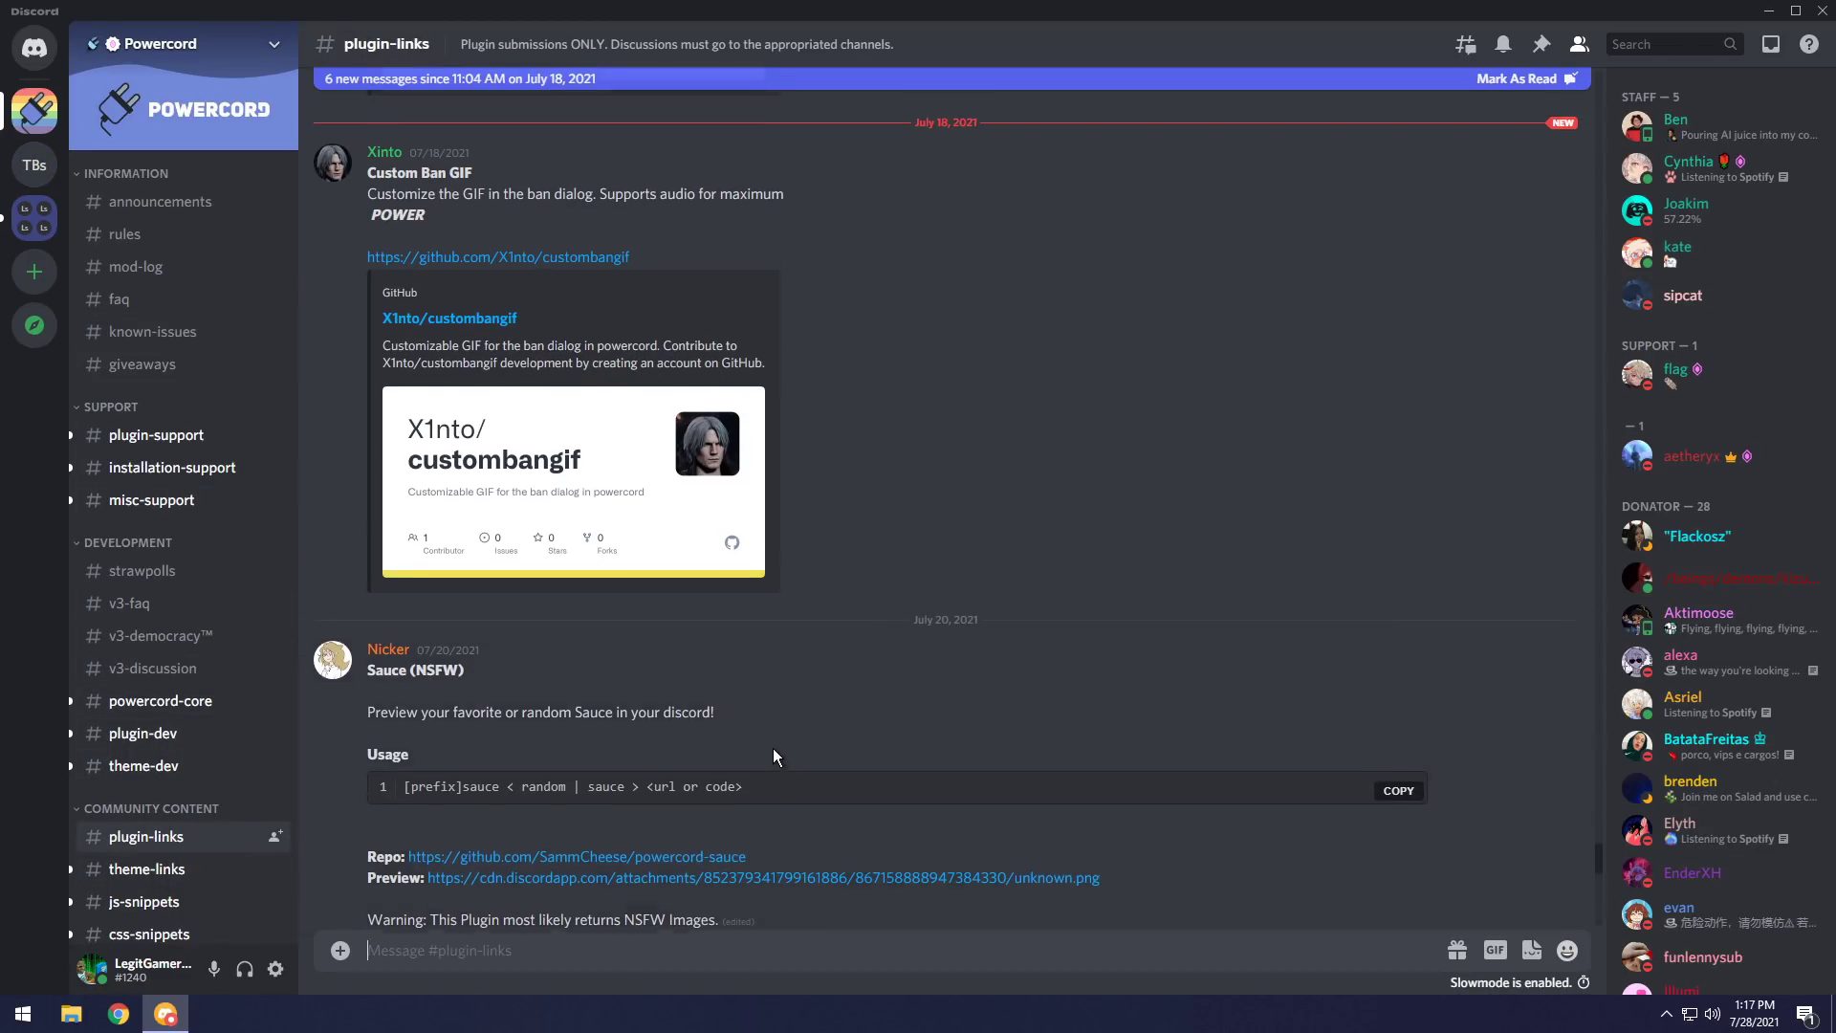
right_click(541, 518)
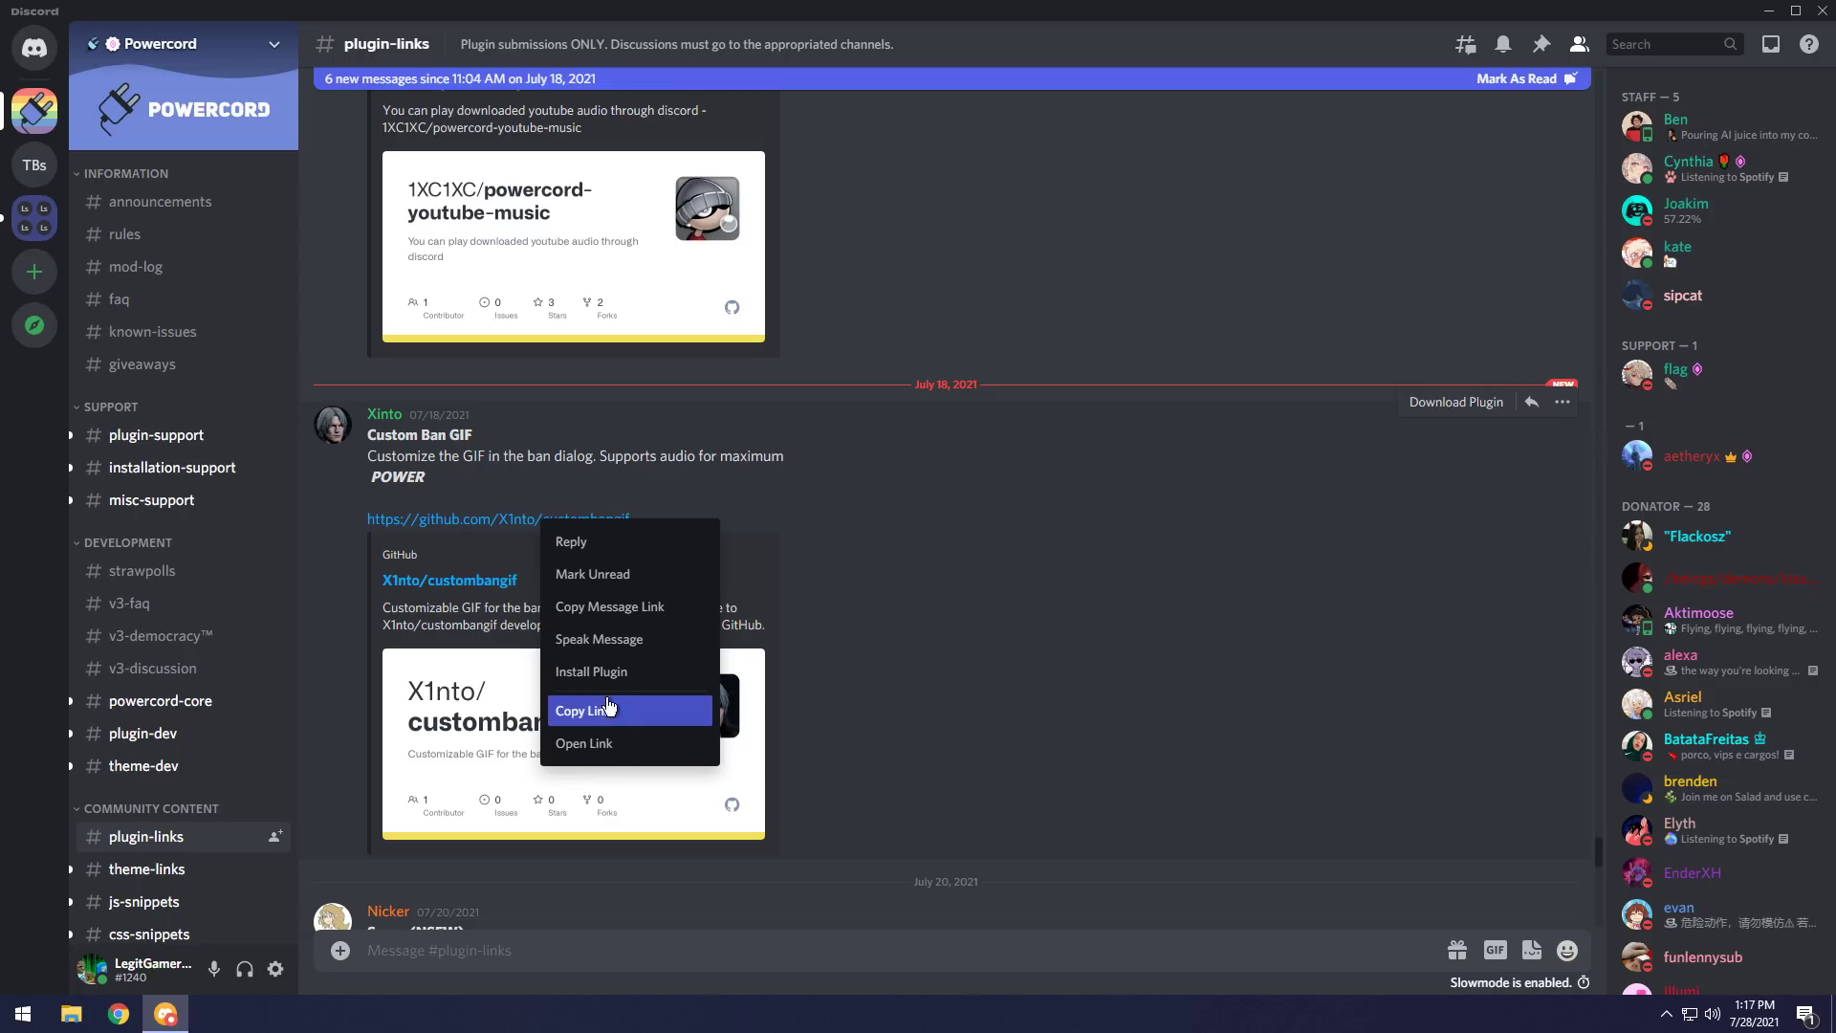
left_click(593, 671)
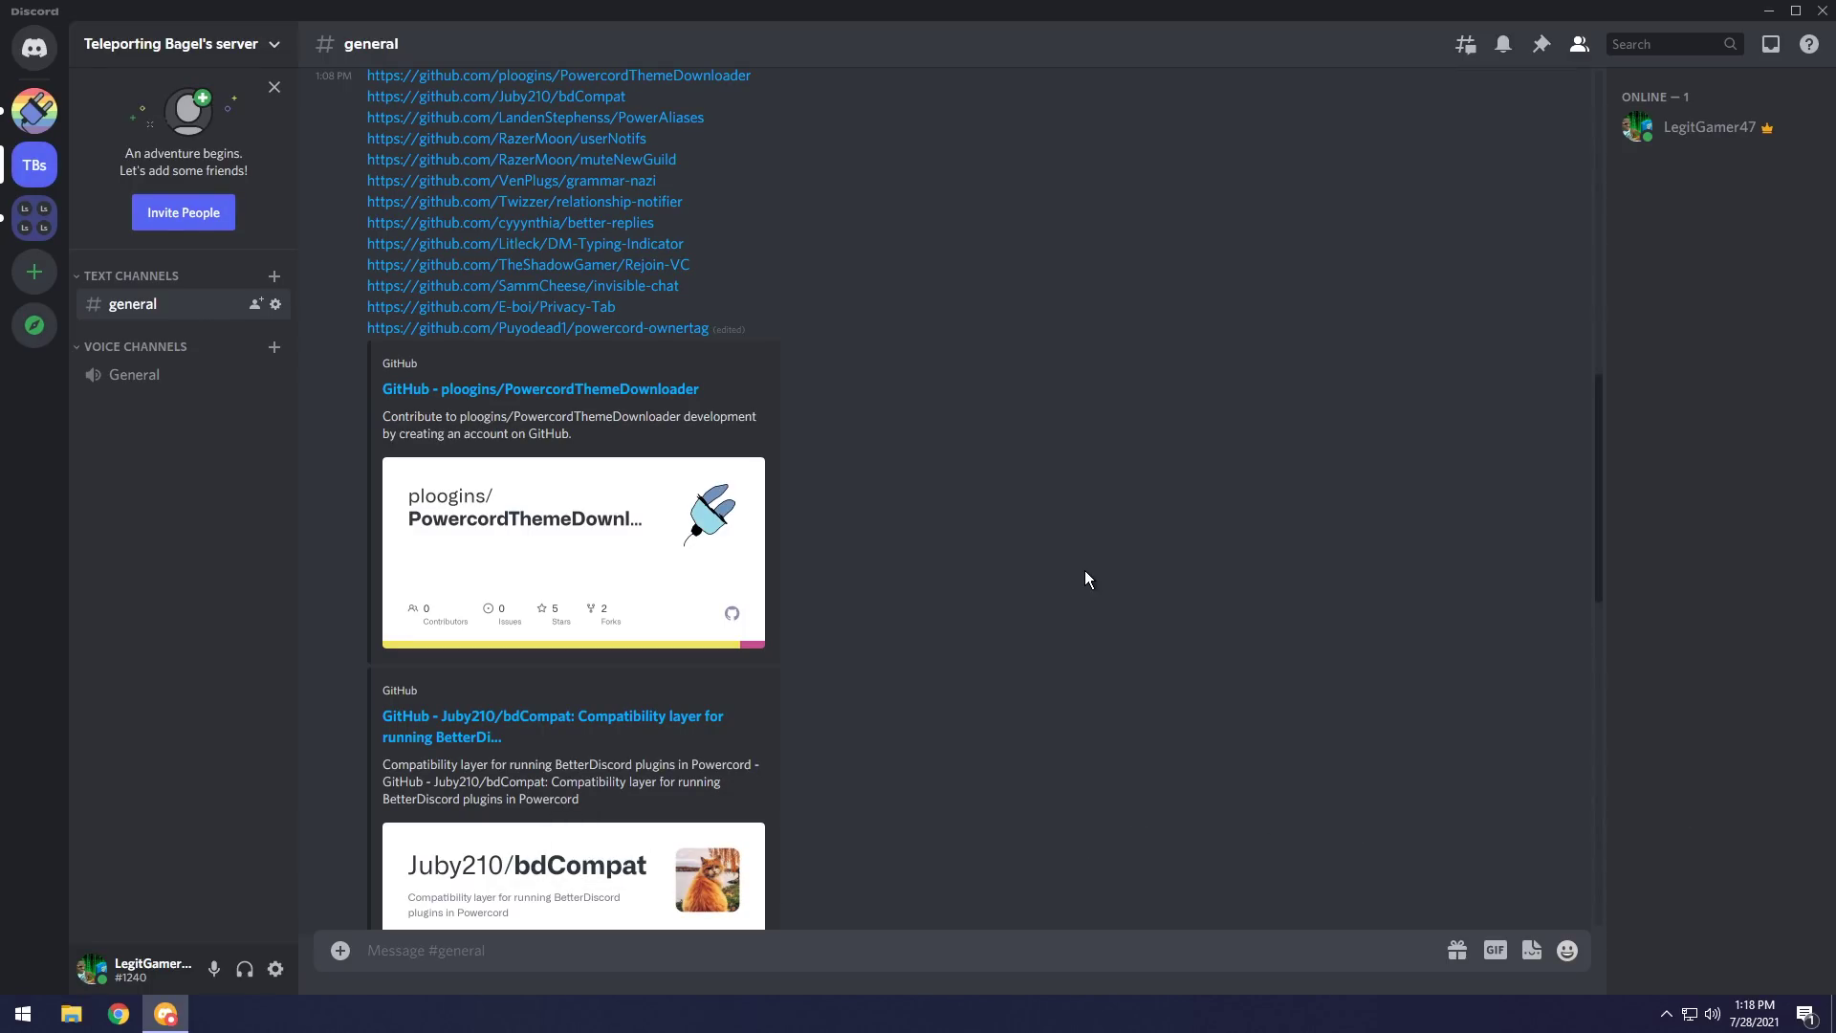
Install PowercordThemeDownloader from its link and dismiss the installed notice.
right_click(572, 390)
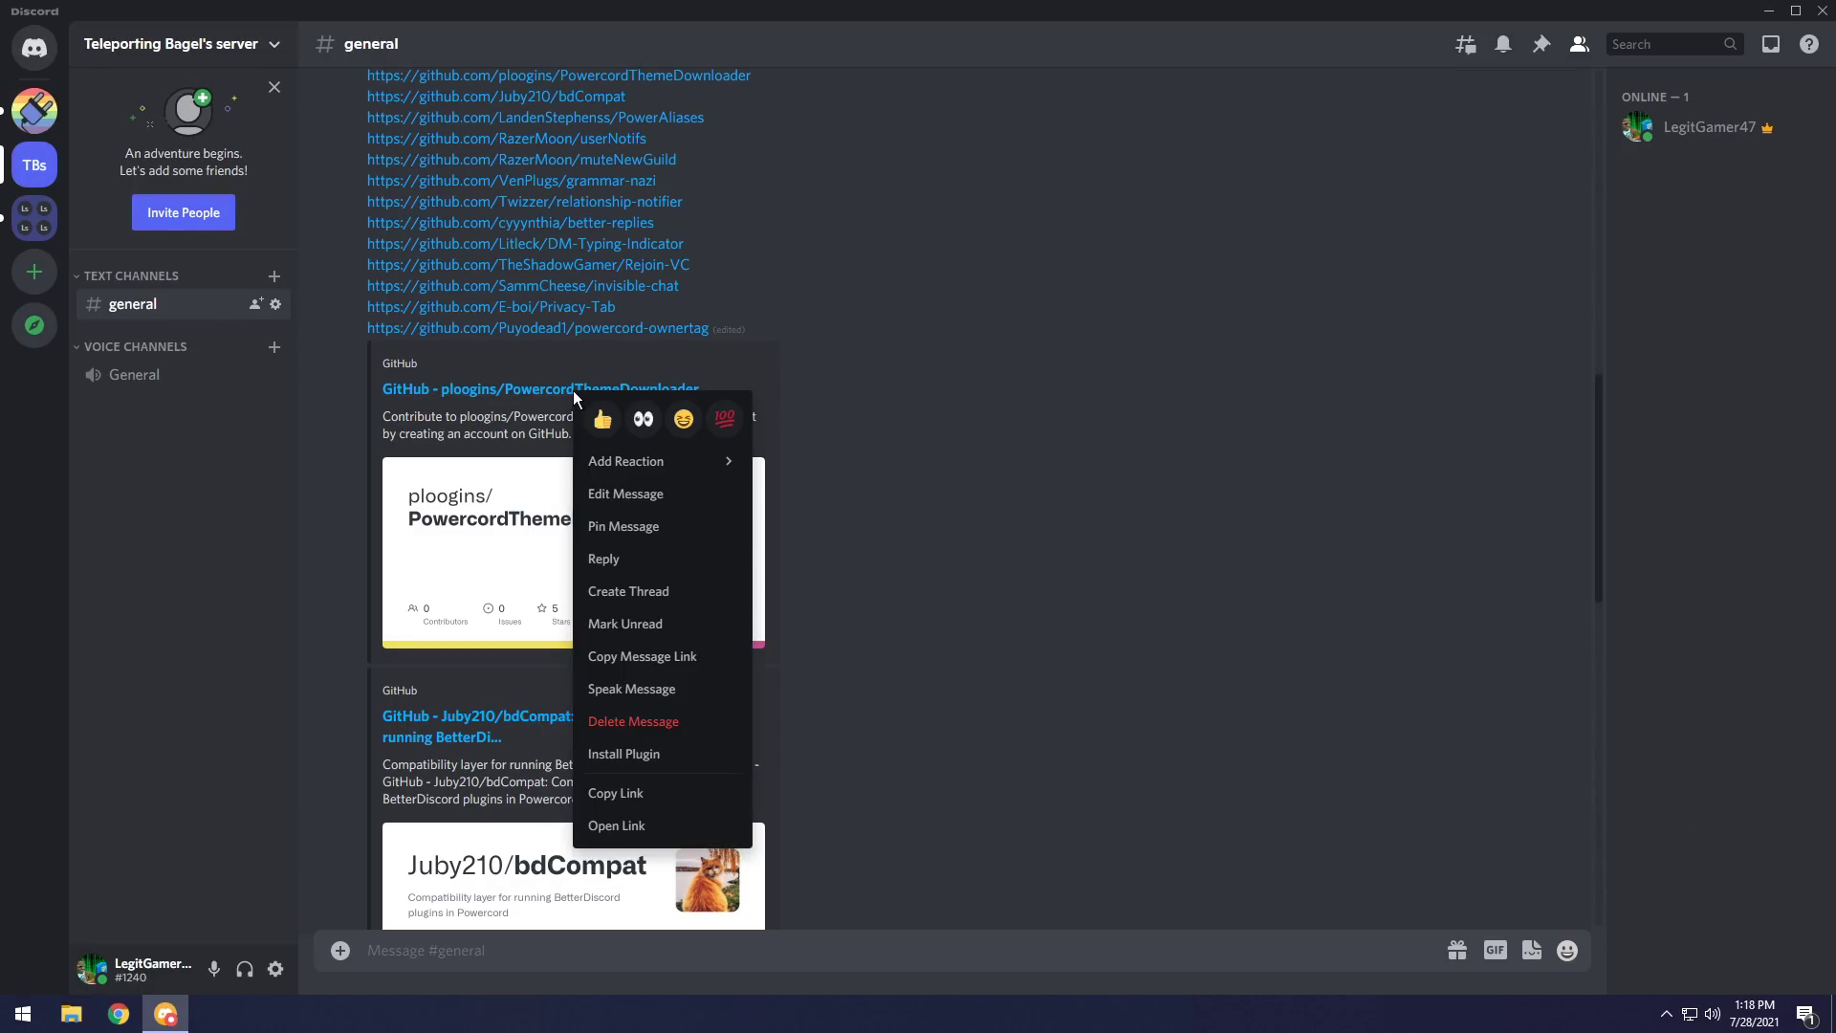
left_click(648, 756)
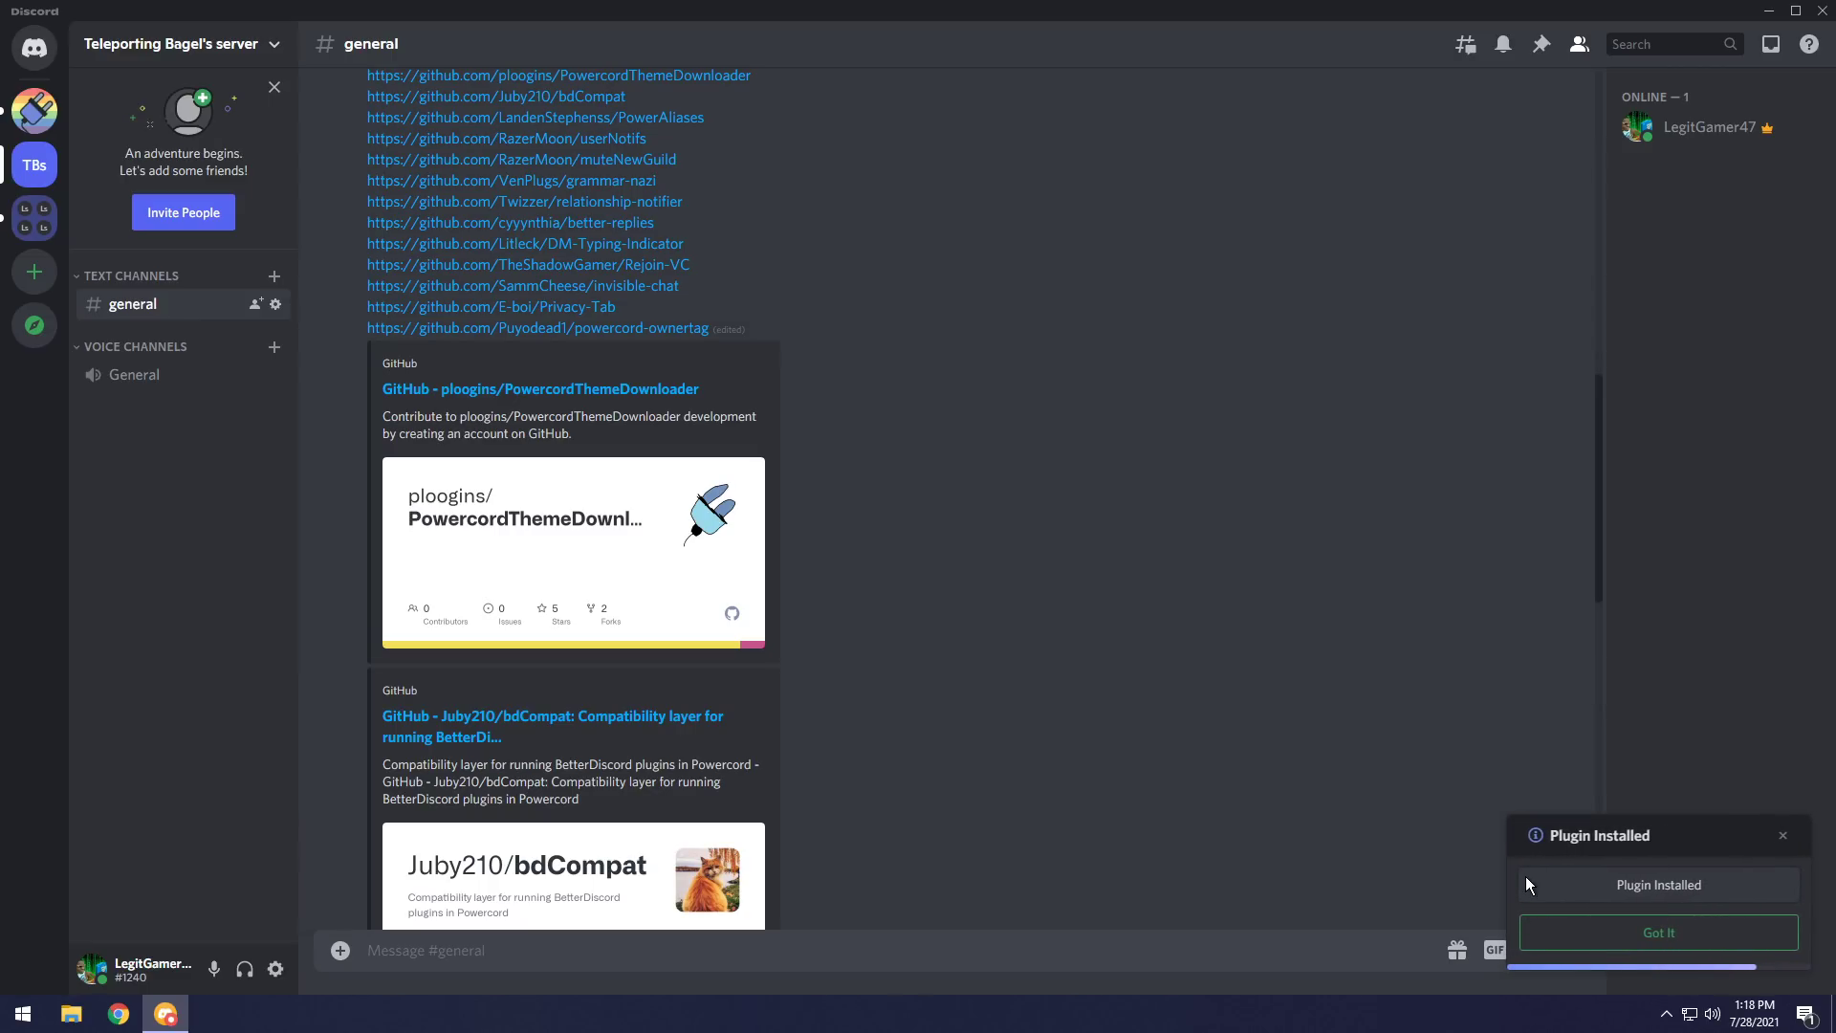
left_click(1657, 942)
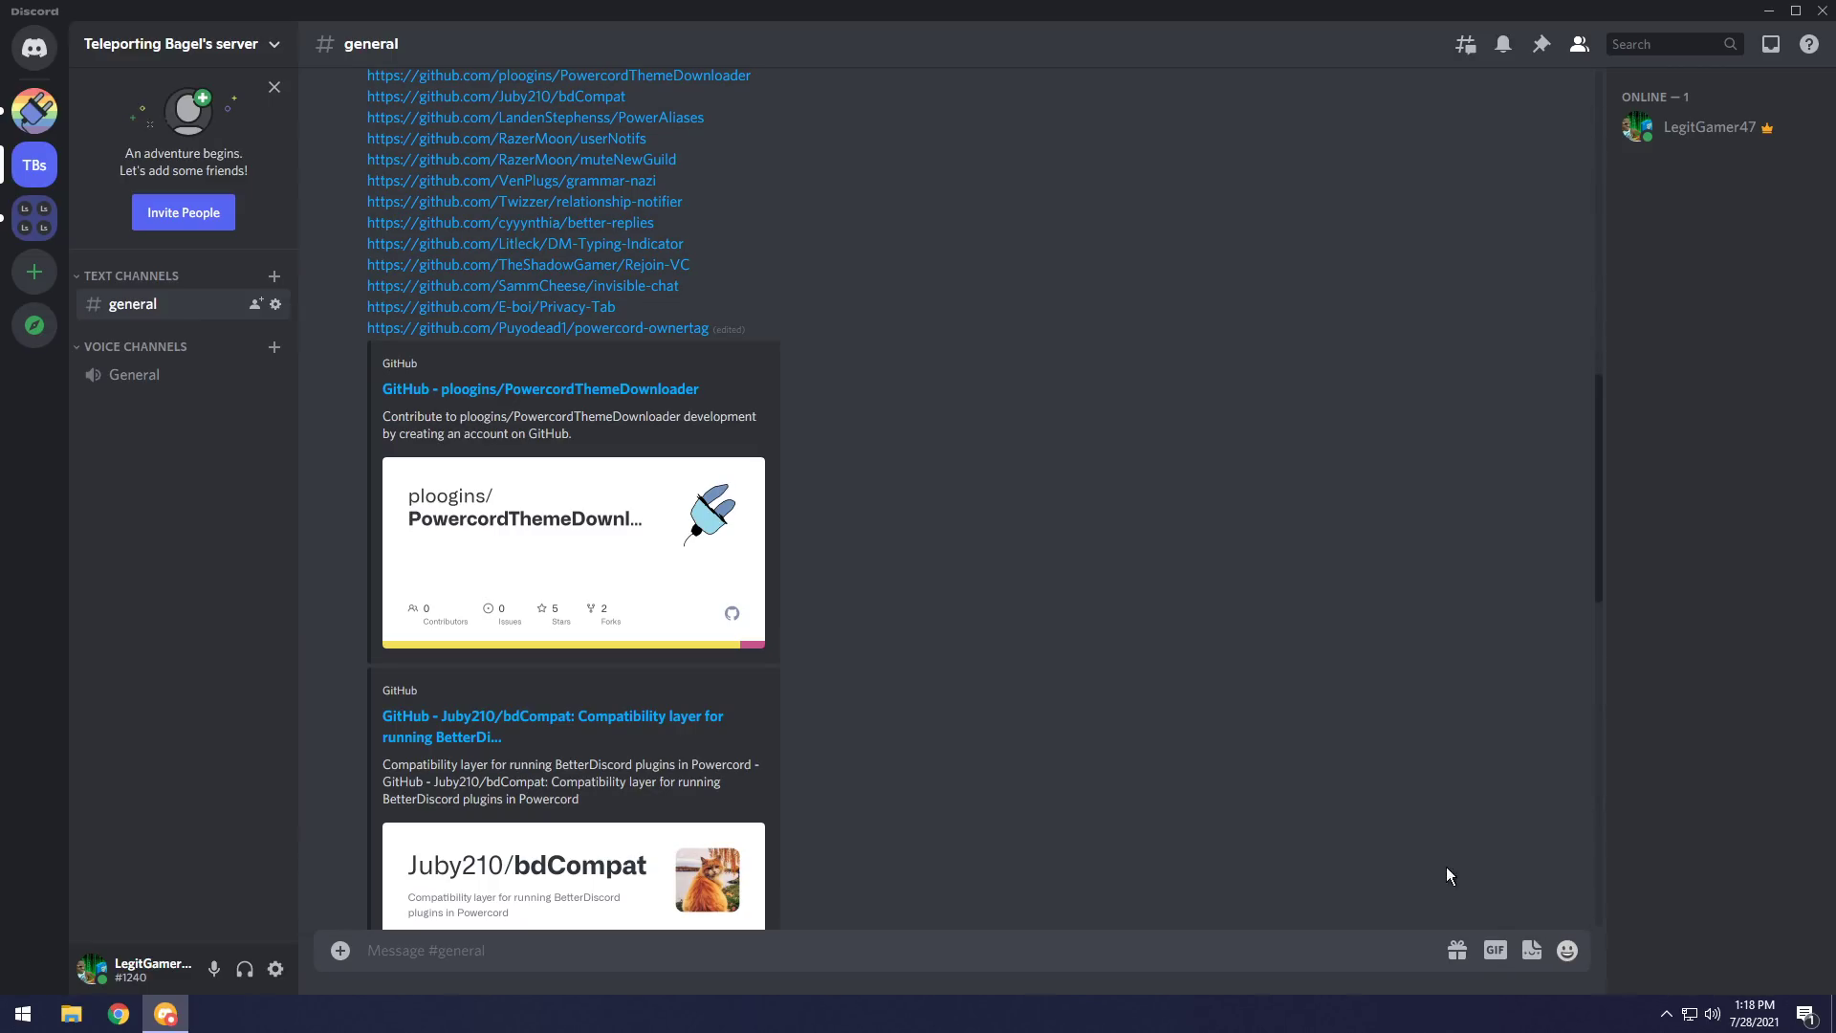
Browse the Powercord server's #plugin-links and #theme-links channels.
left_click(34, 110)
left_click(174, 872)
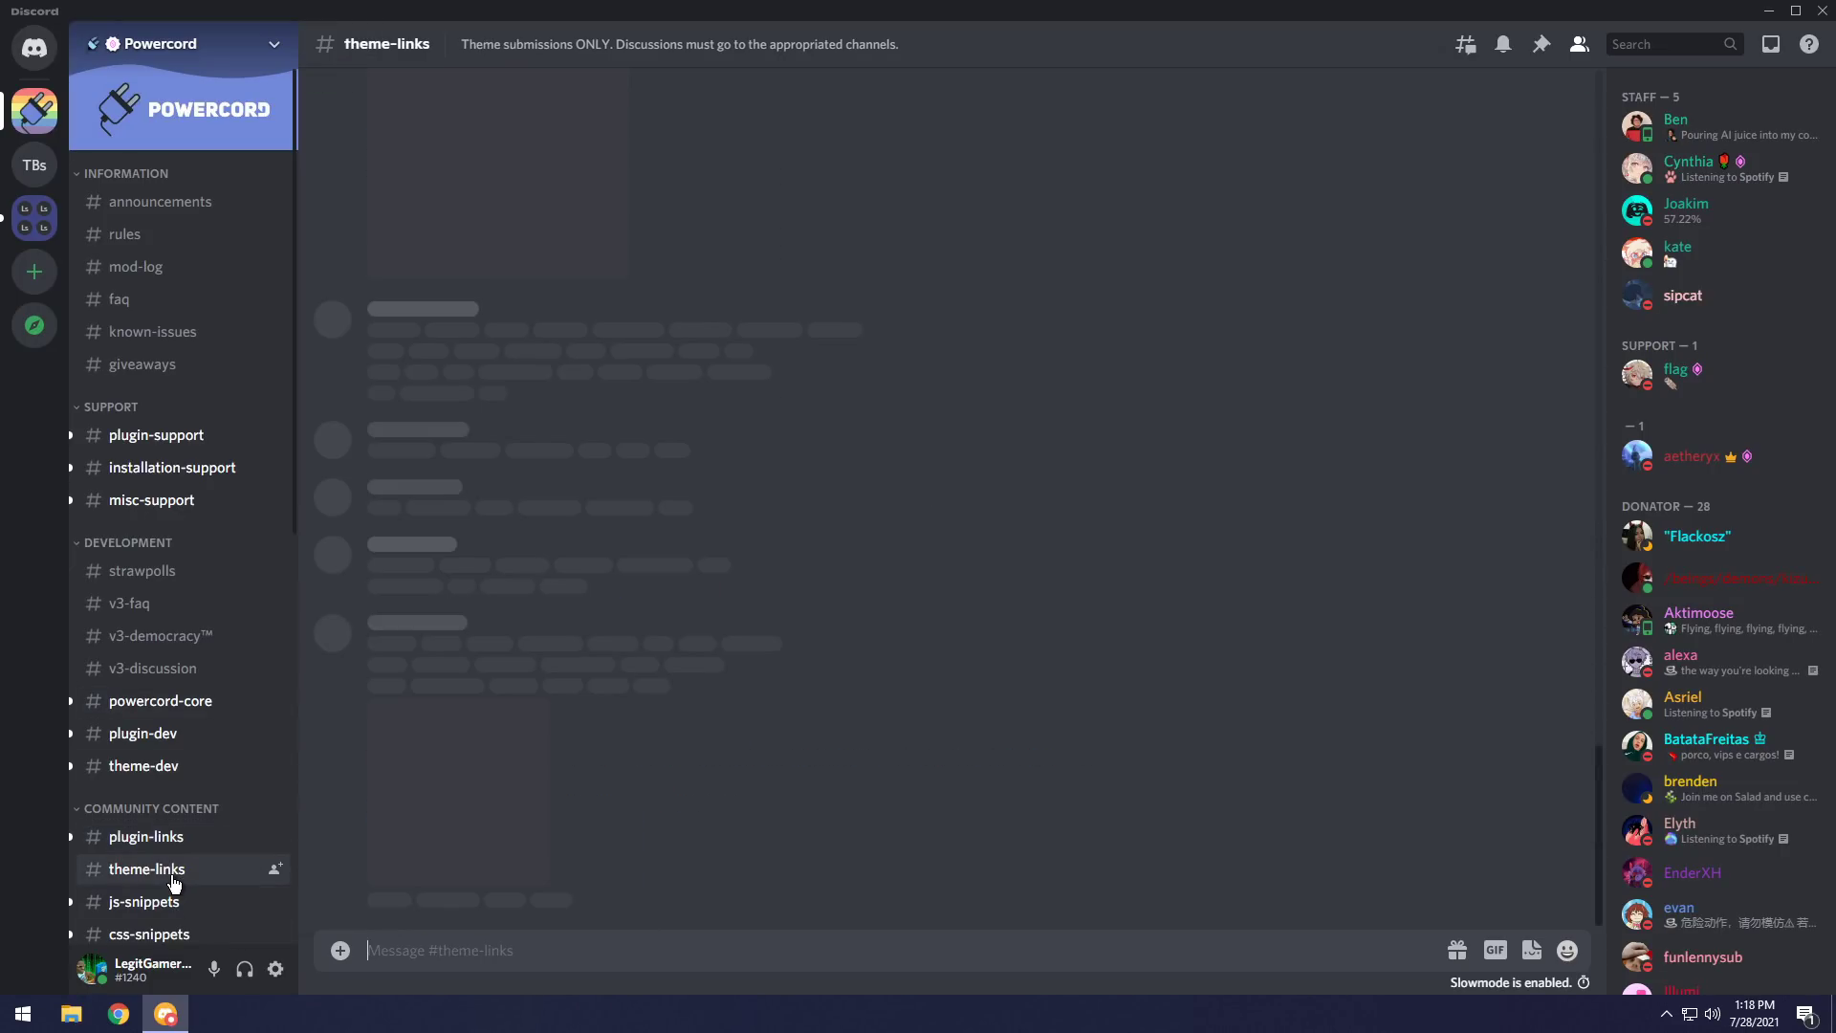
scroll(1403, 637, "down", 1)
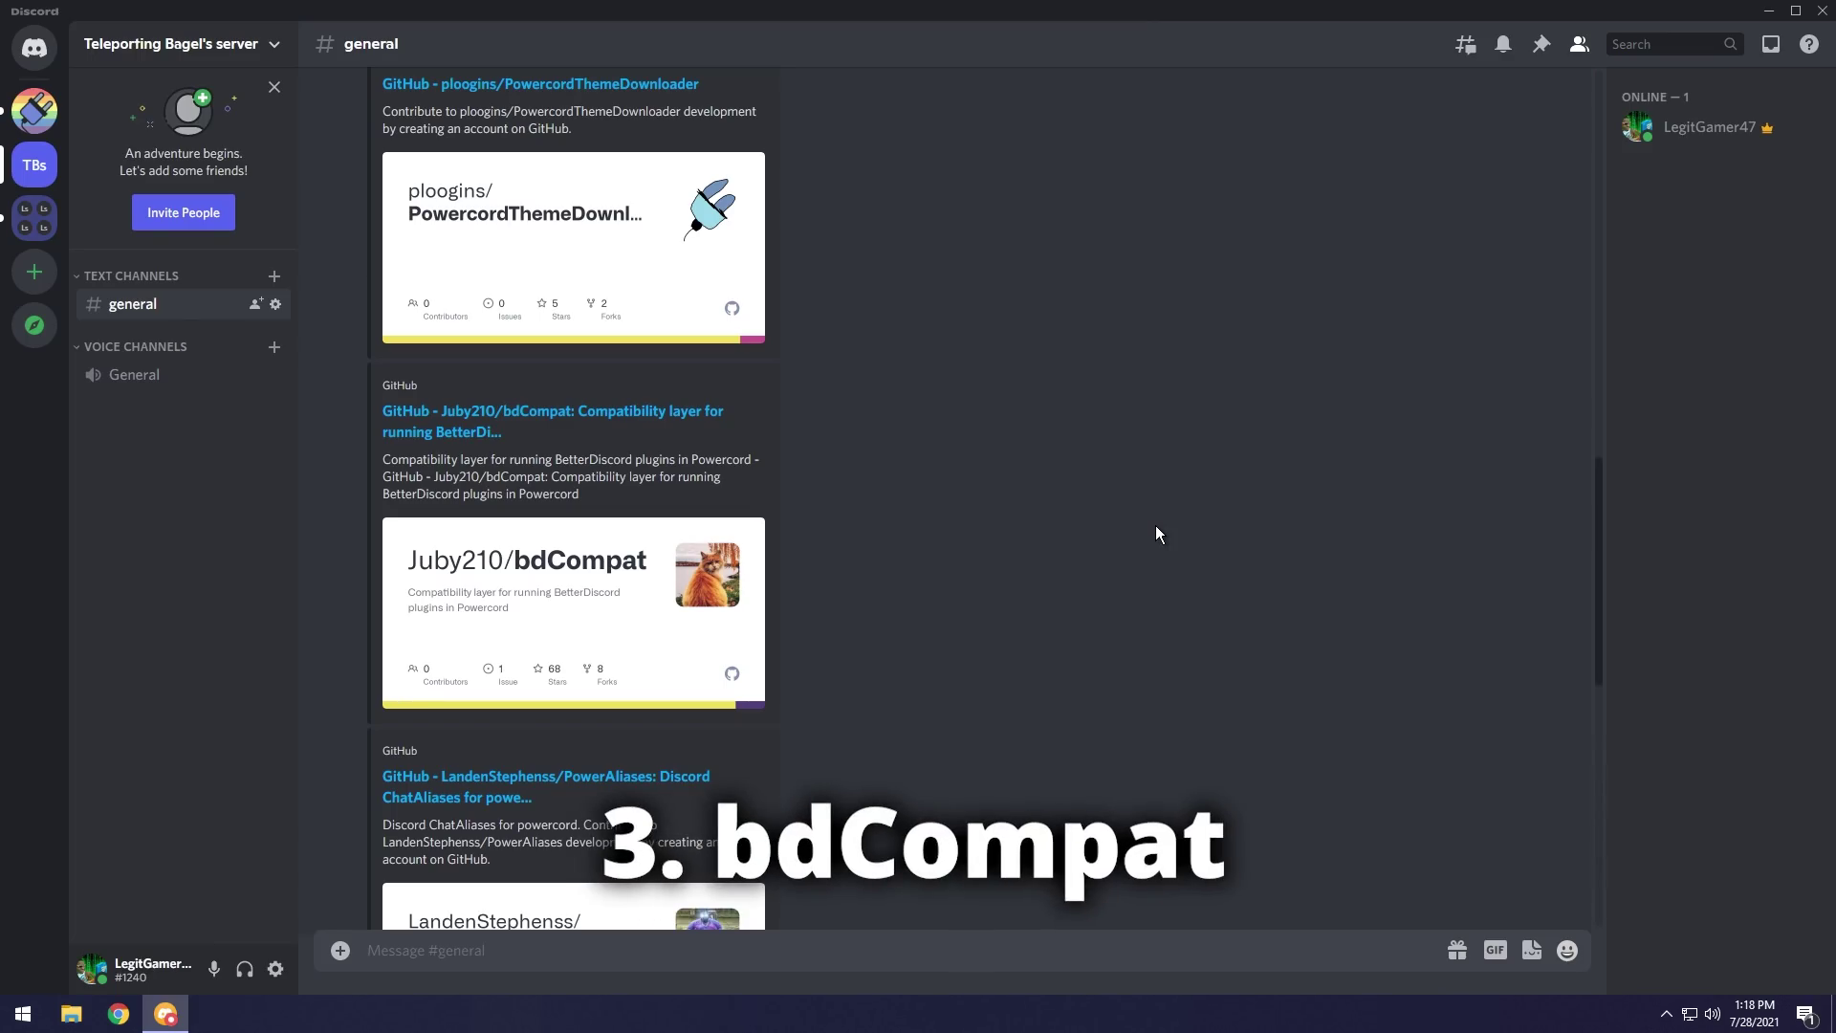
Install bdCompat from its link and dismiss the installed notice.
right_click(593, 411)
left_click(674, 815)
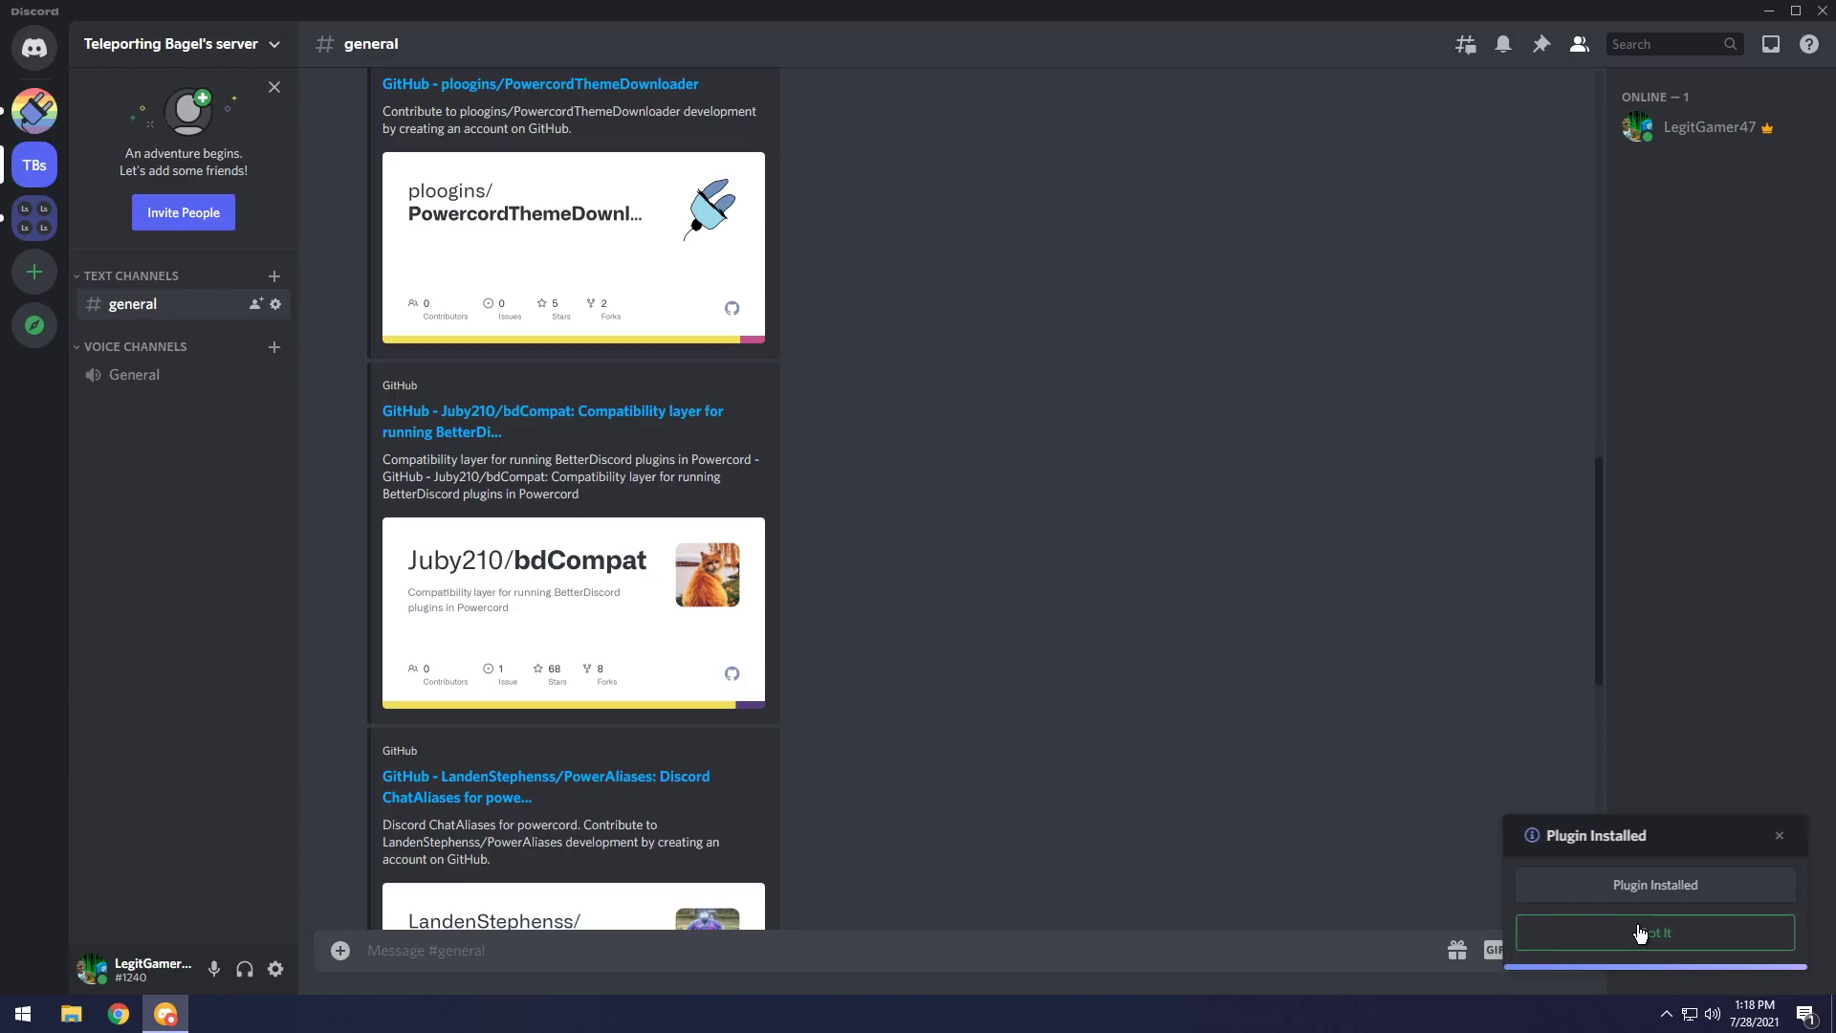
left_click(1643, 935)
View the new BetterDiscord Plugins page in User Settings.
left_click(277, 970)
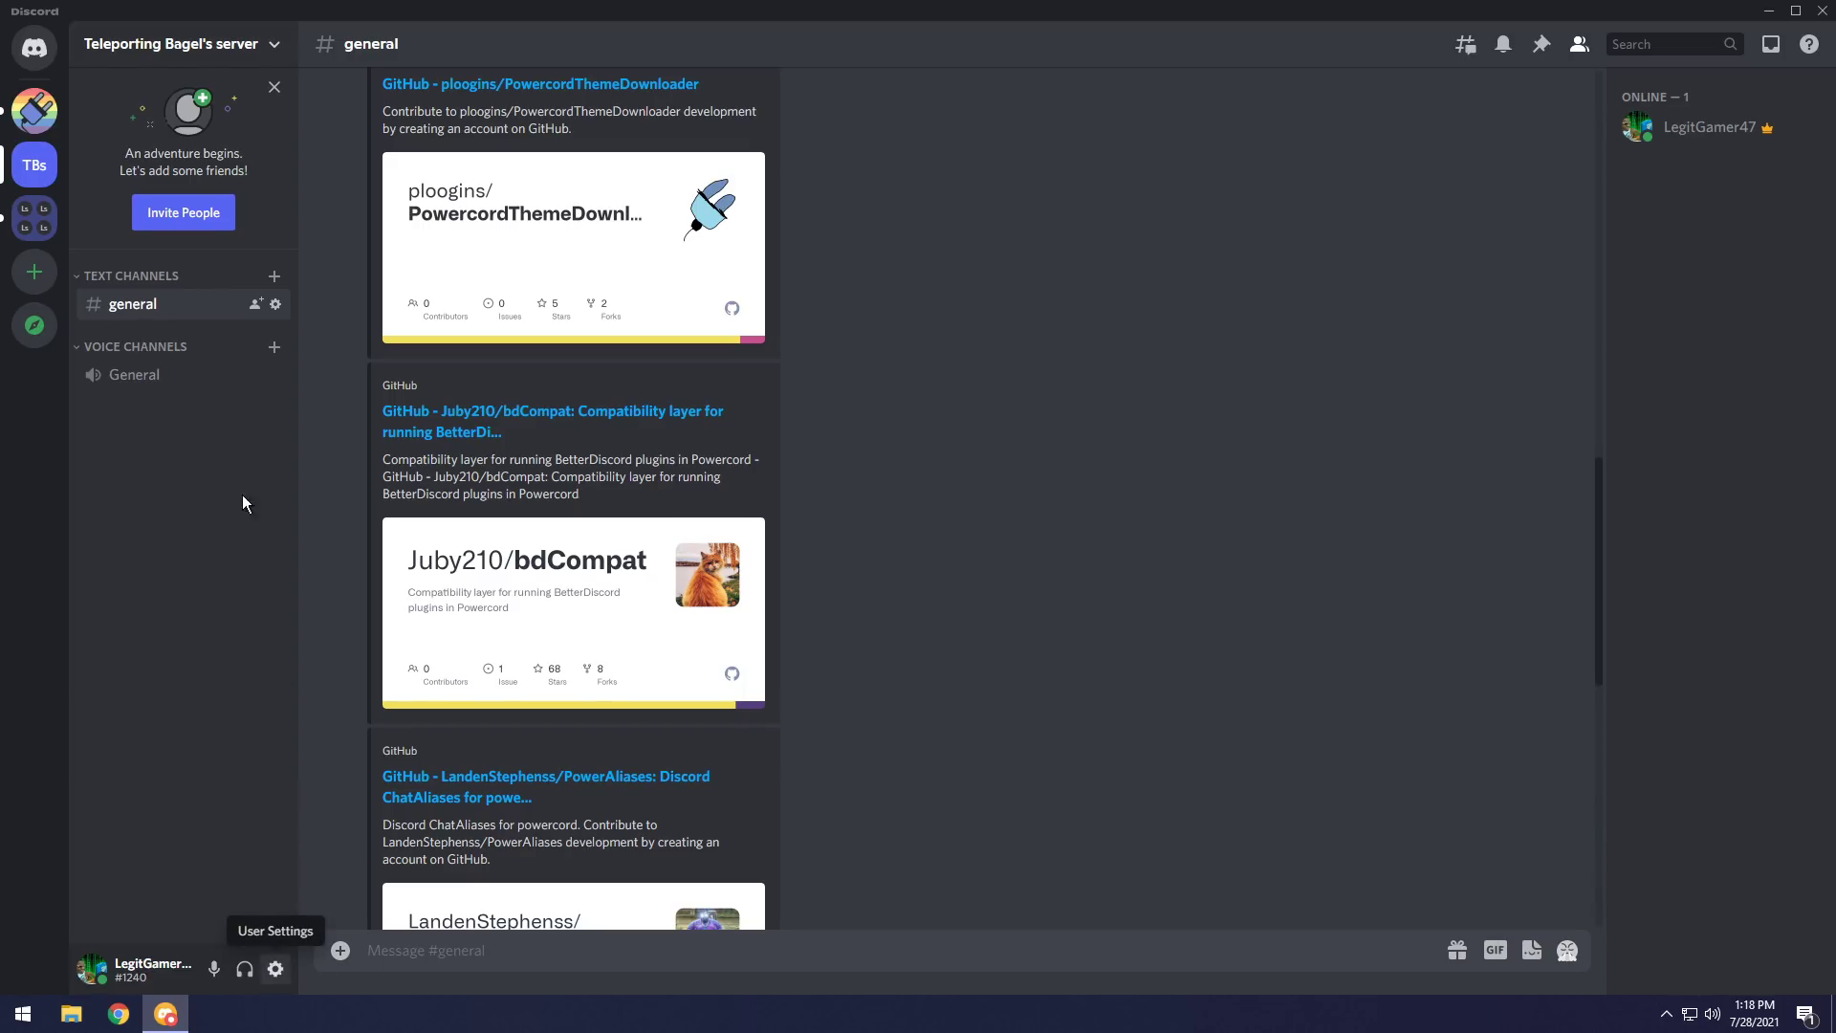
scroll(564, 685, "down", 5)
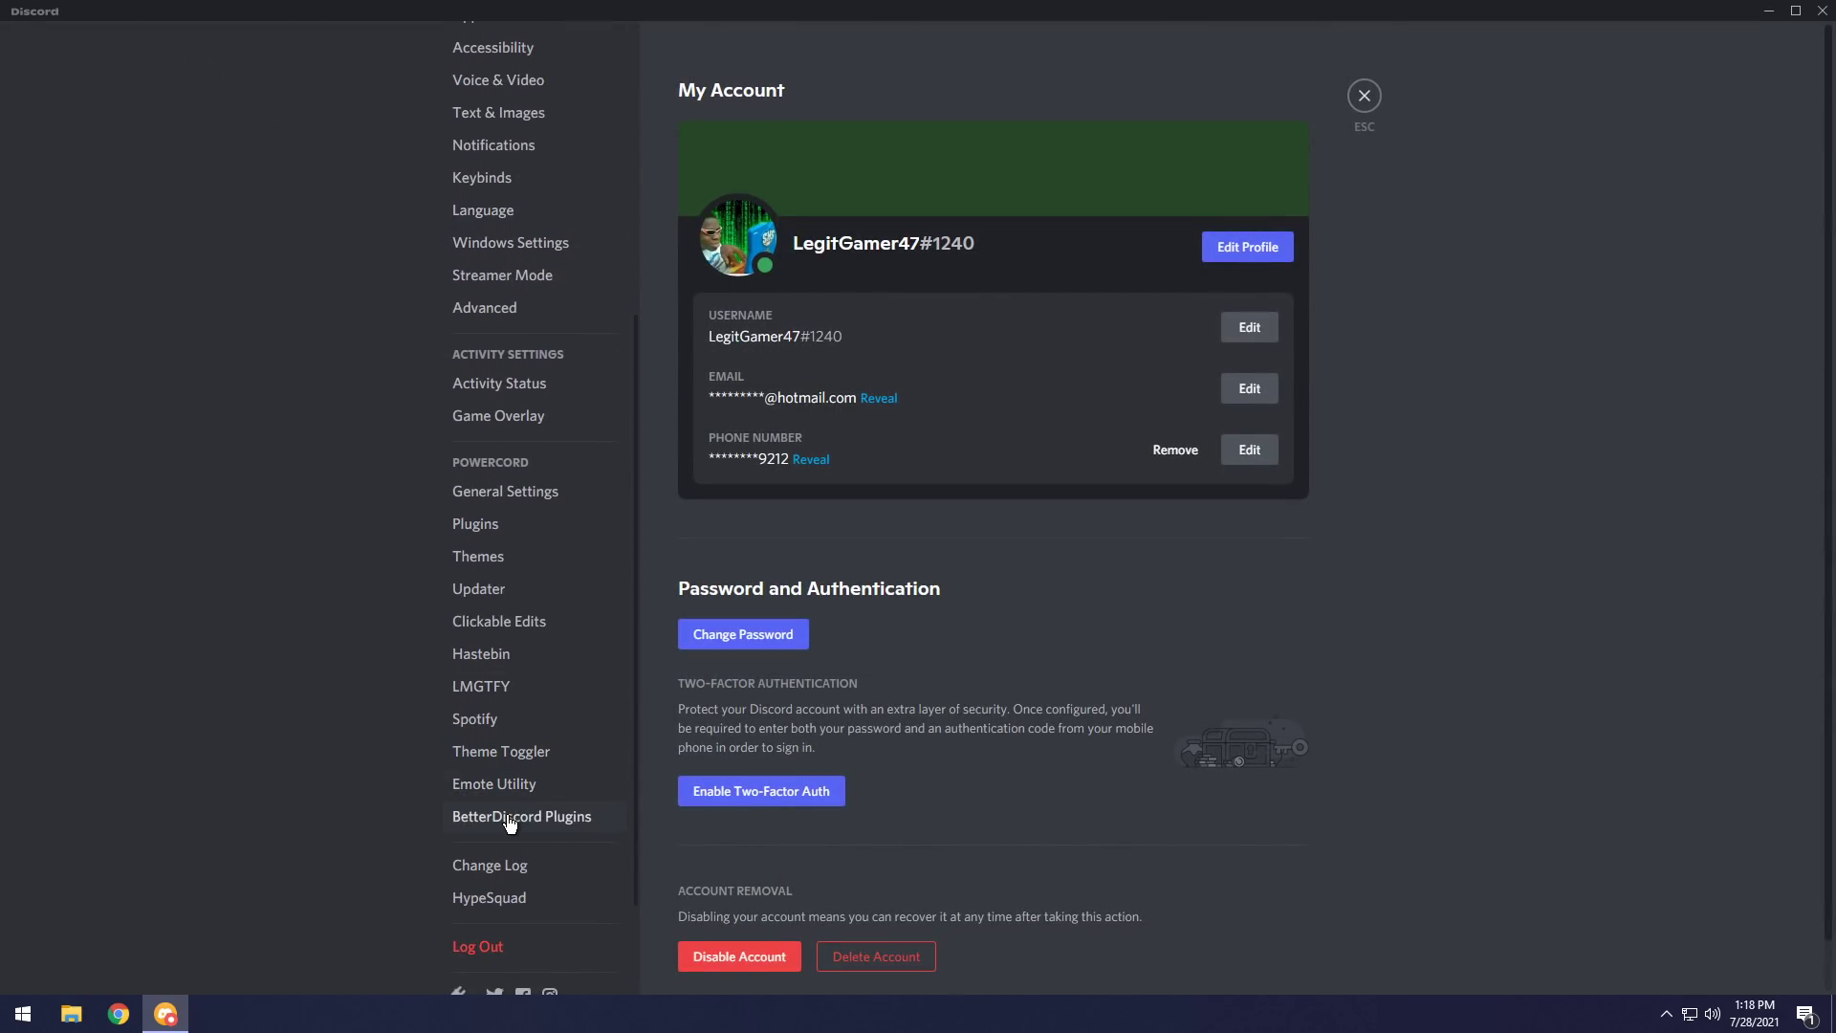
left_click(508, 819)
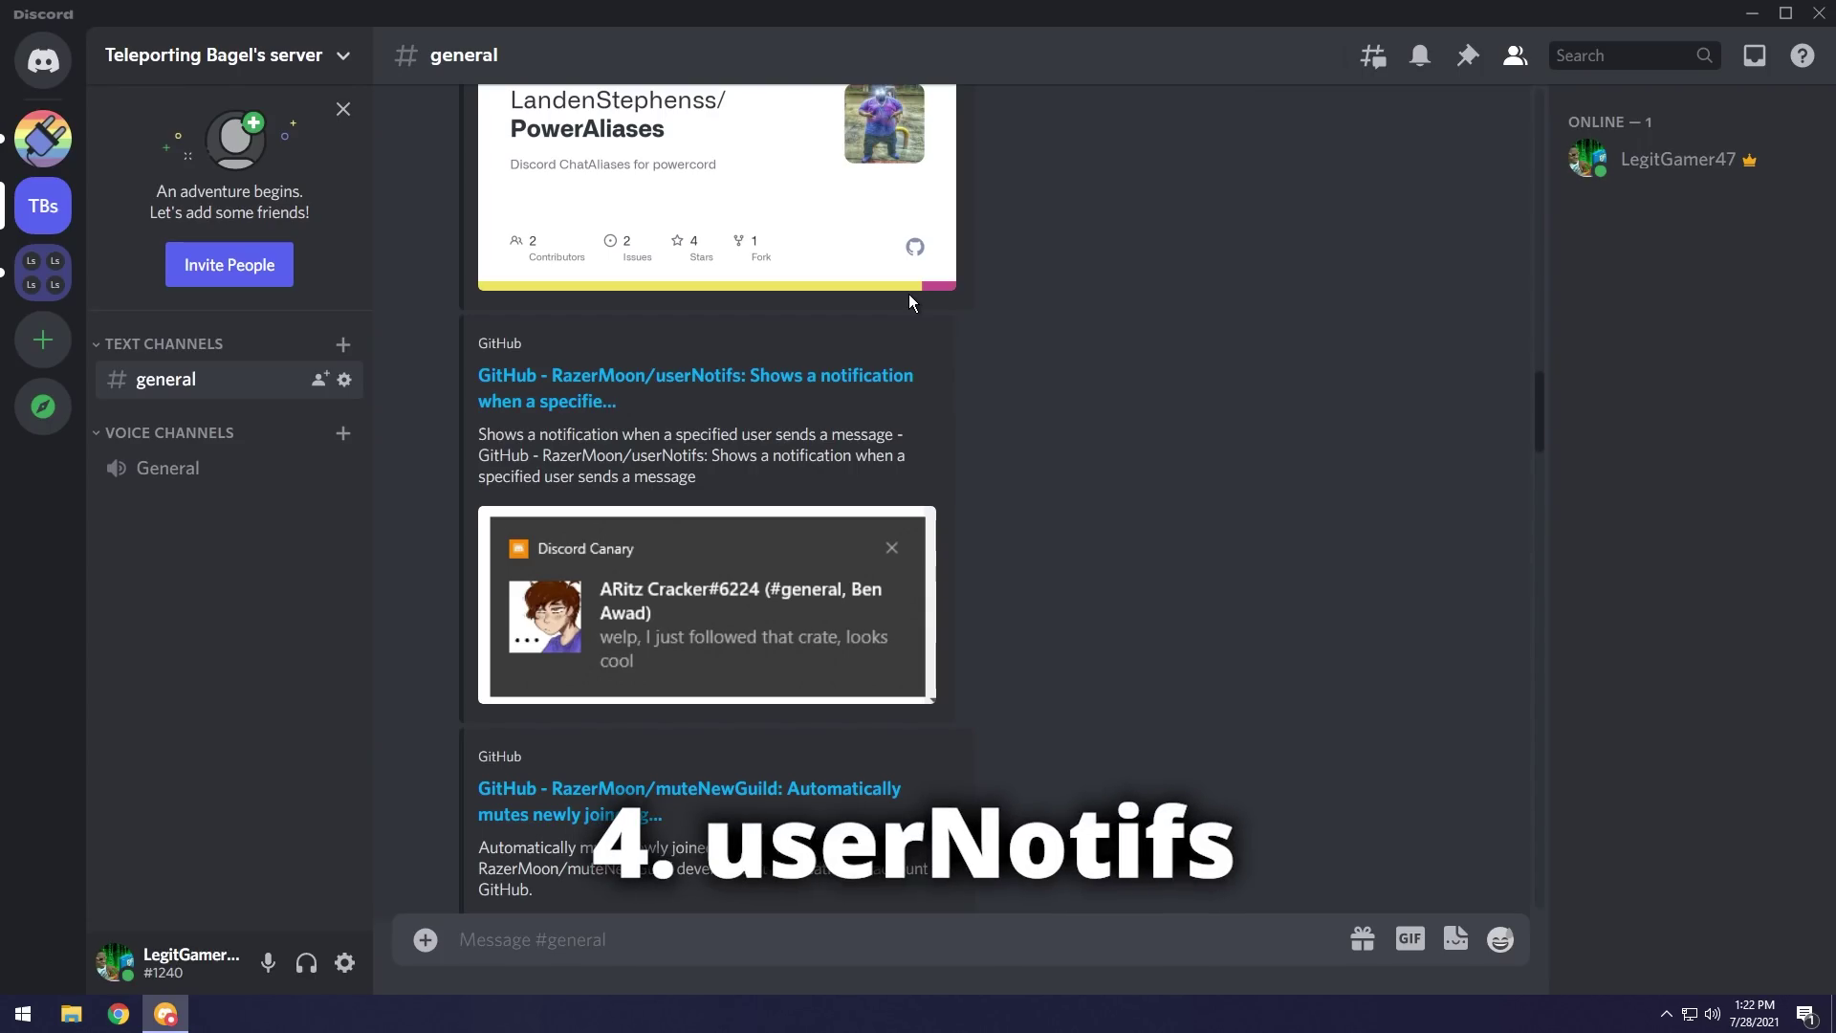
Install userNotifs from its link and view its User Notifs settings page.
right_click(794, 378)
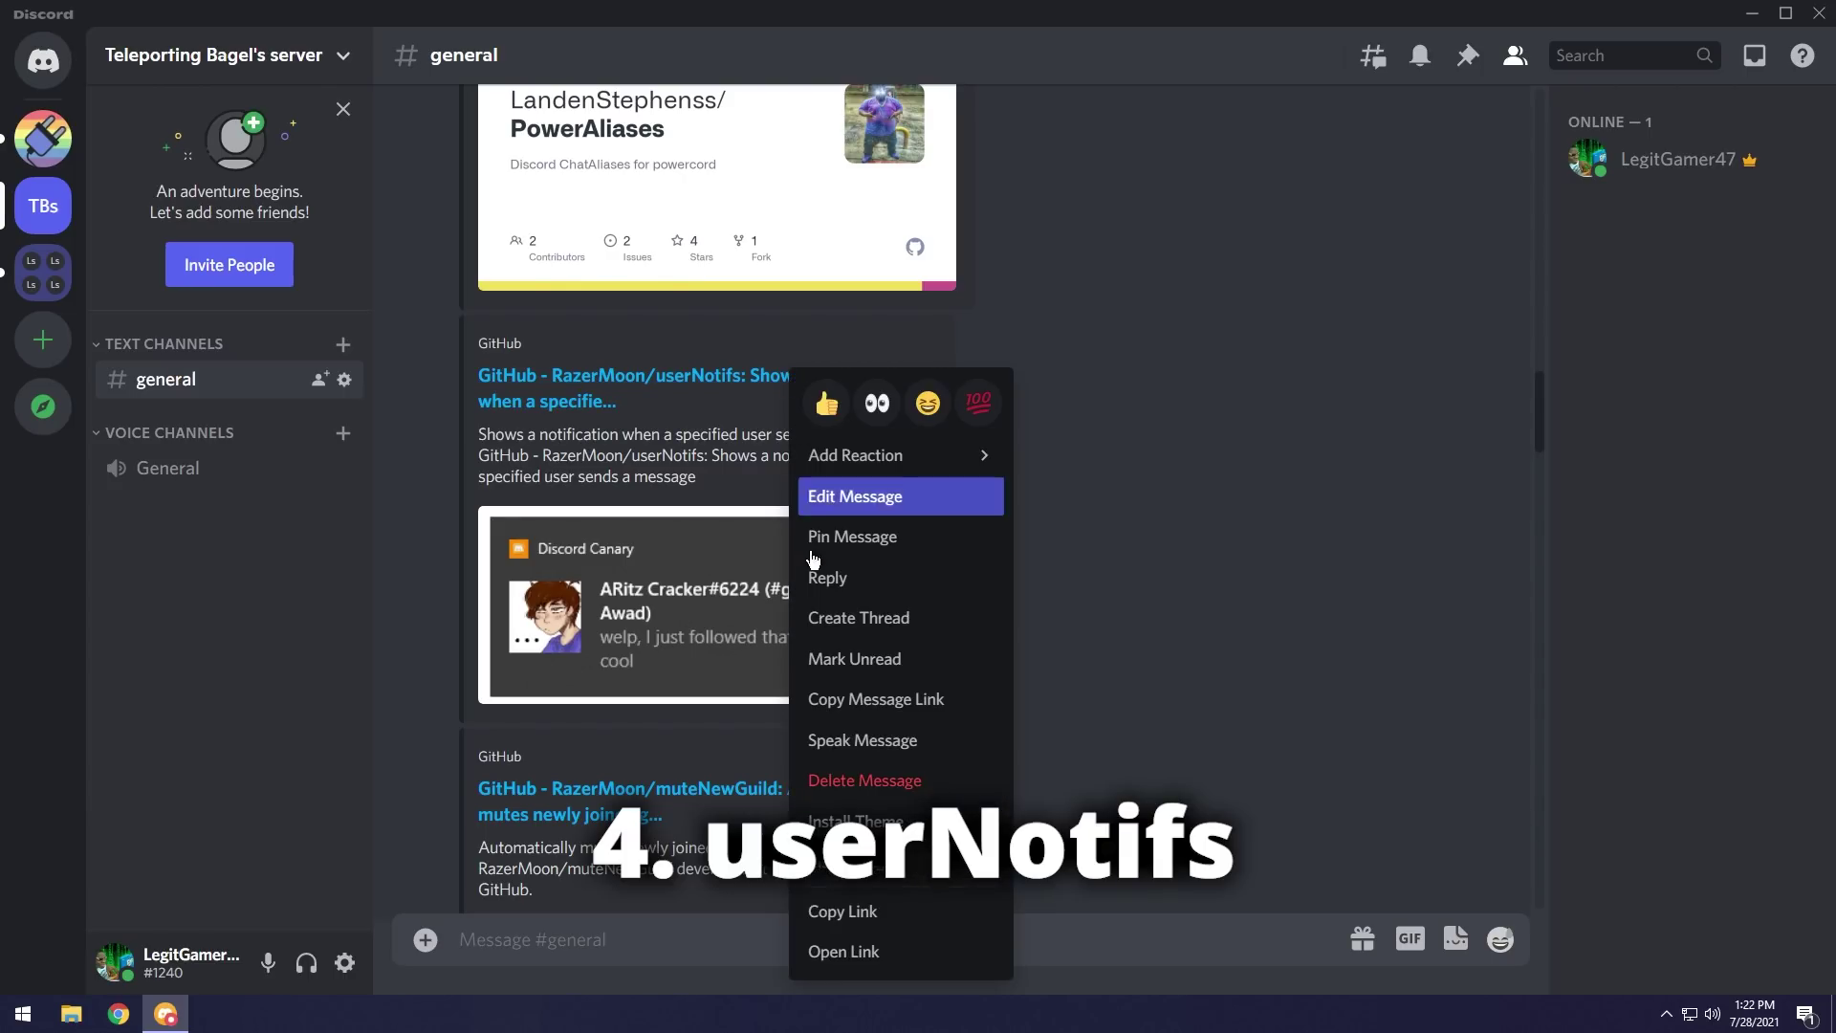
left_click(846, 860)
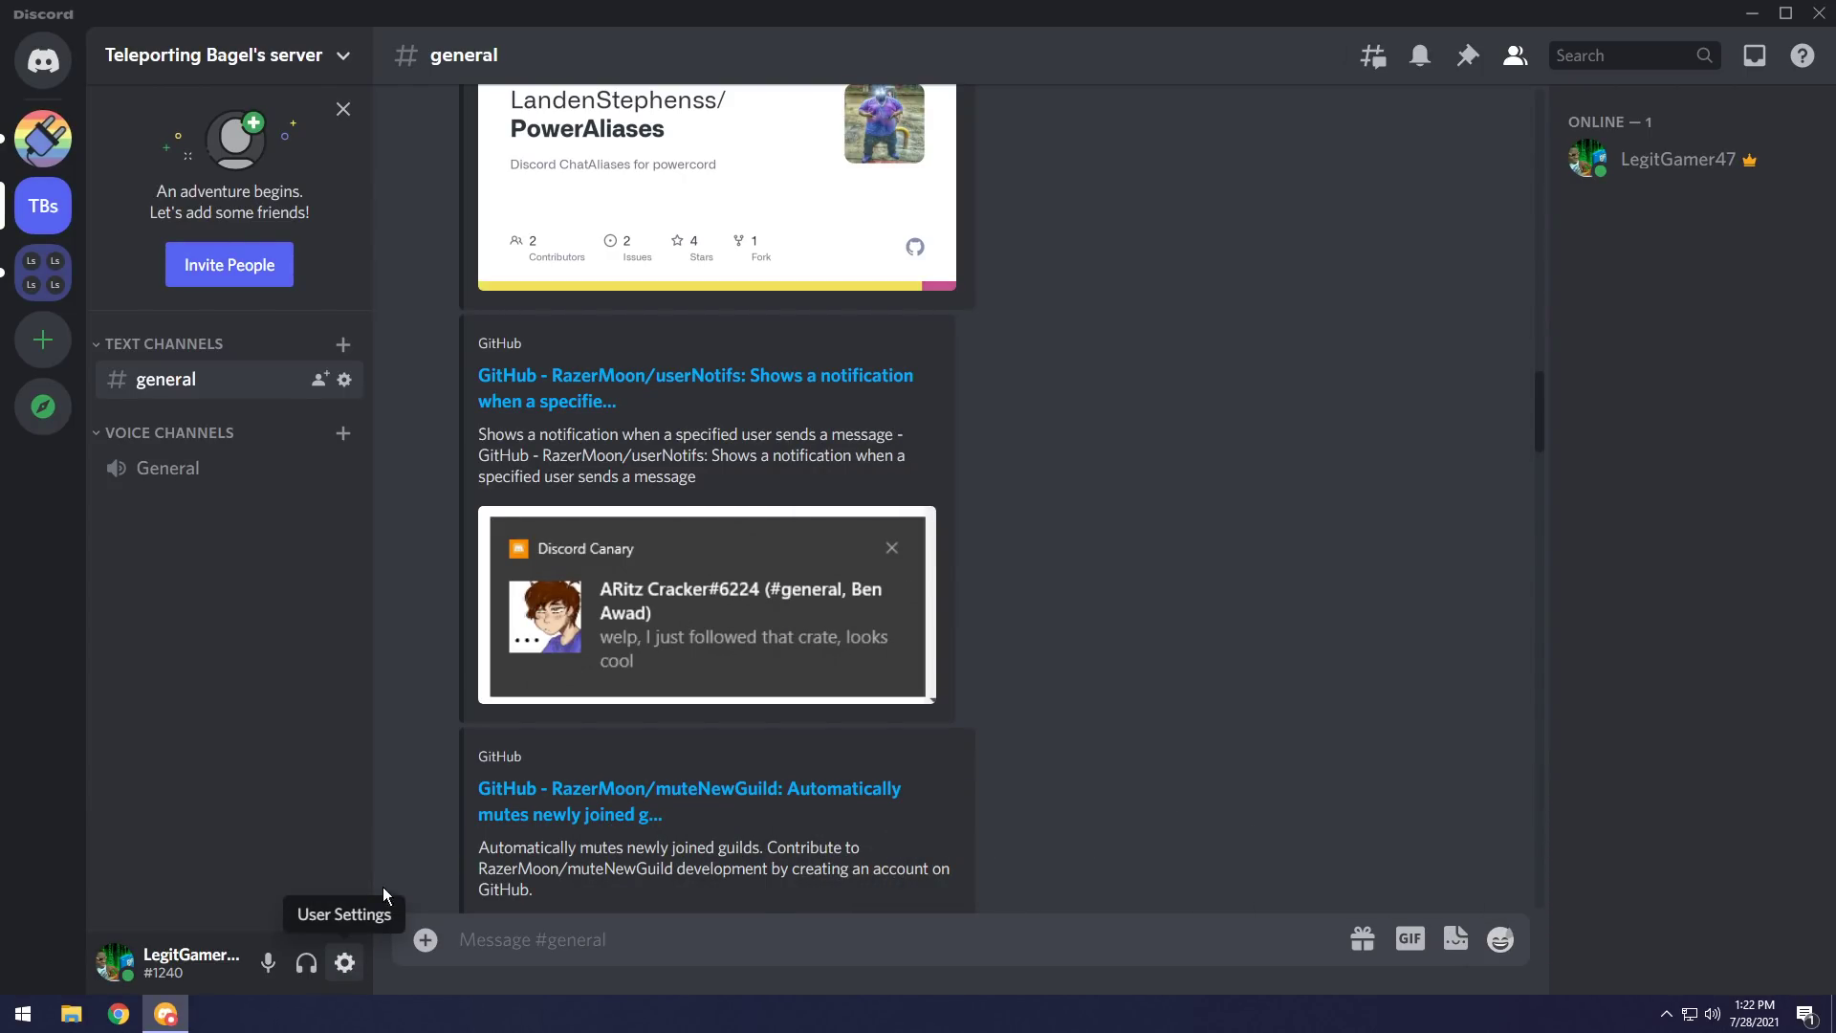
left_click(343, 960)
scroll(457, 691, "down", 8)
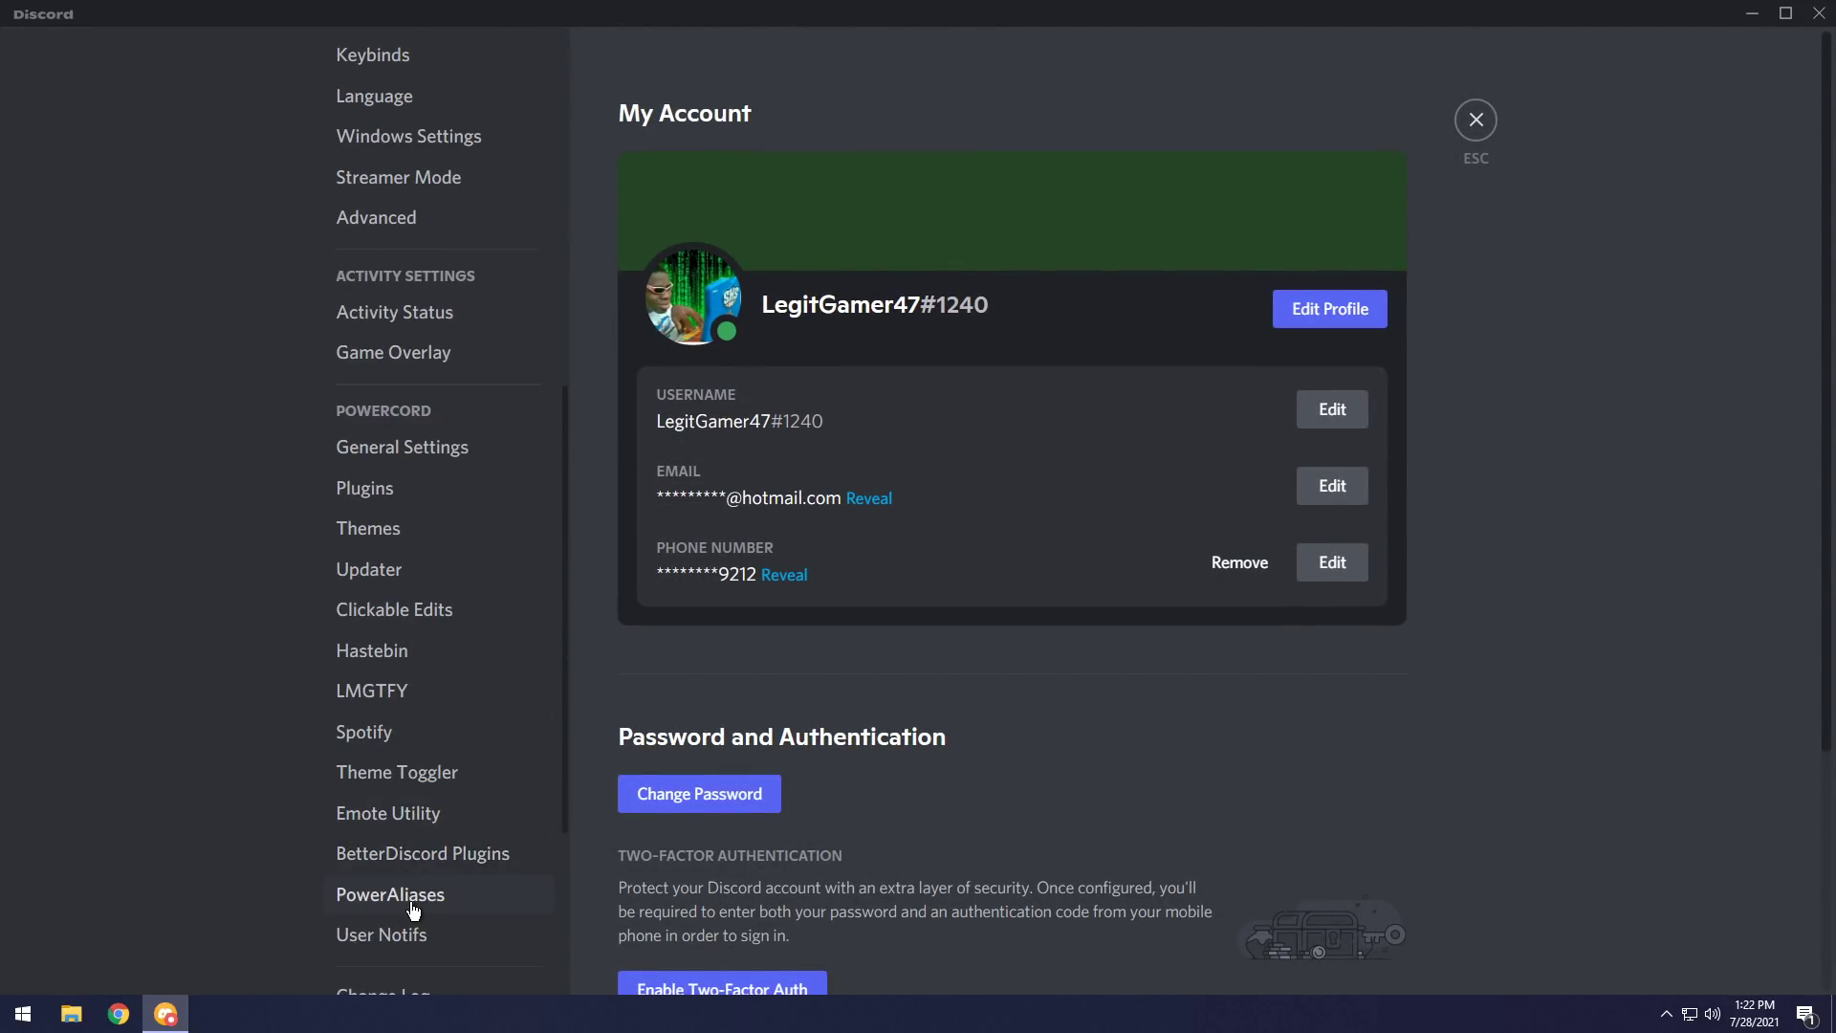
left_click(418, 936)
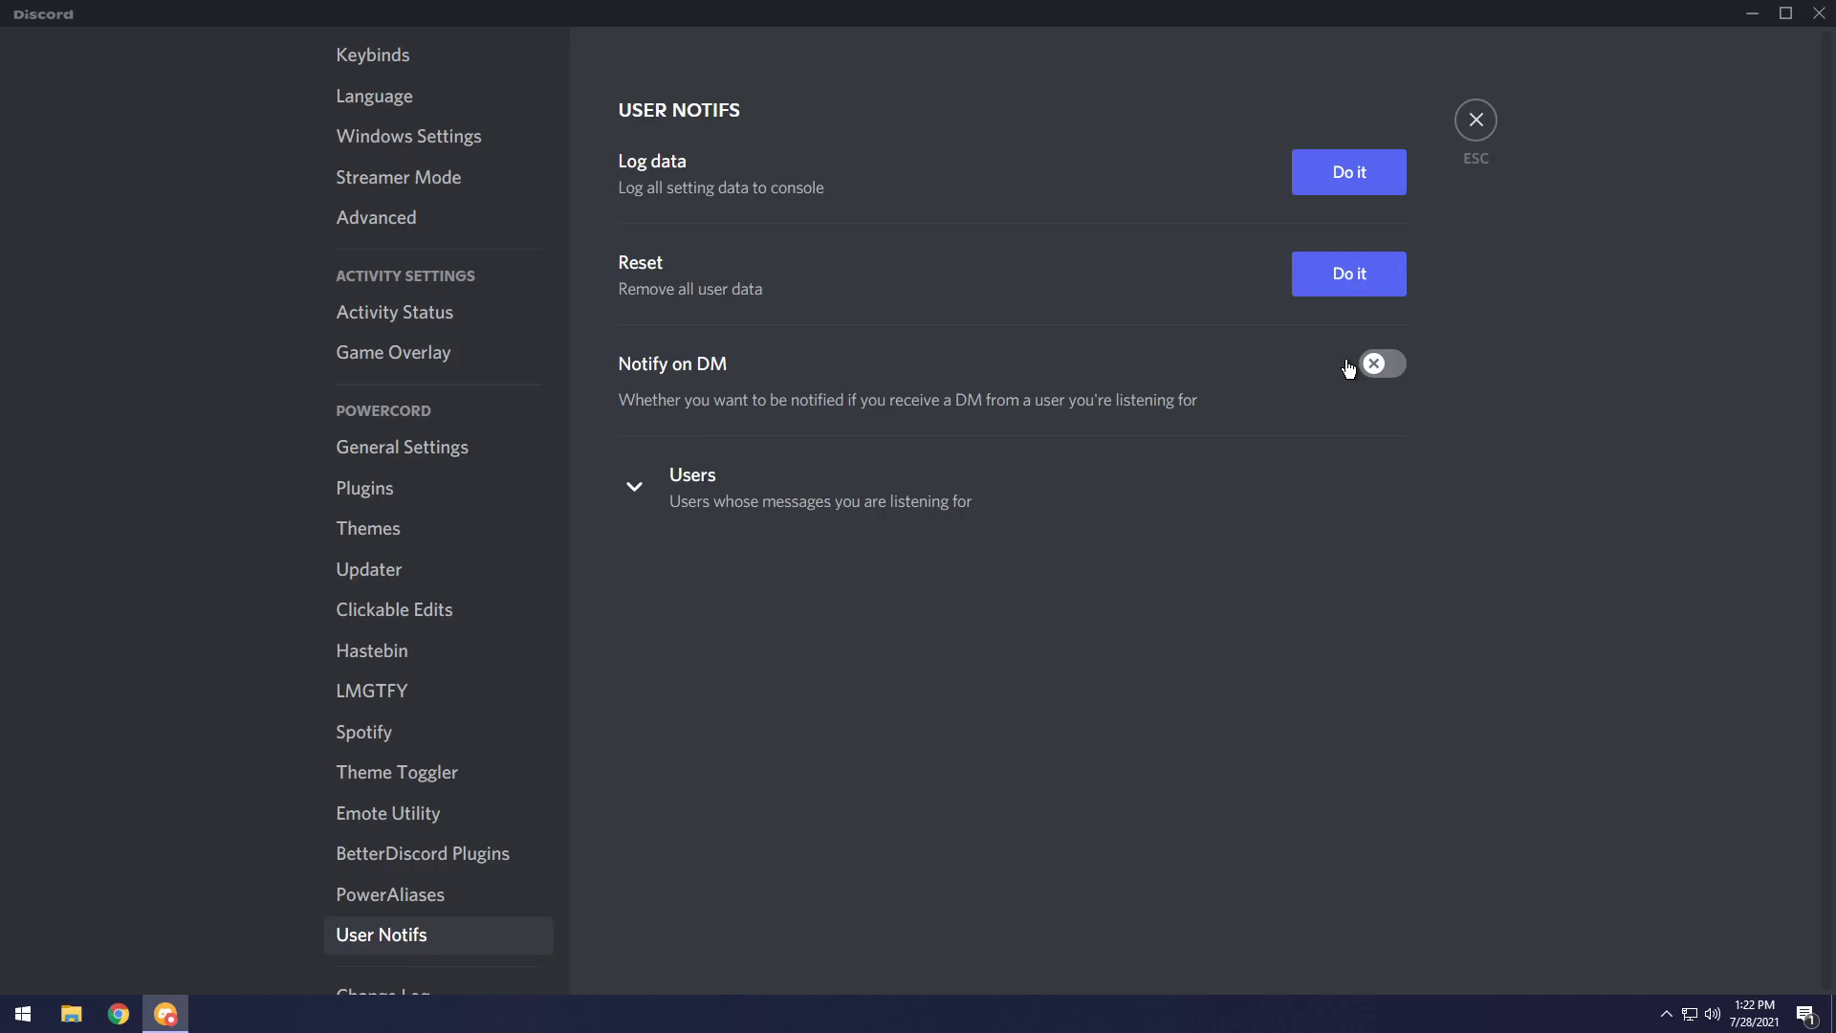
Browse Powercord's off-topic channel, then return to Teleporting Bagel's #general channel.
left_click(1476, 120)
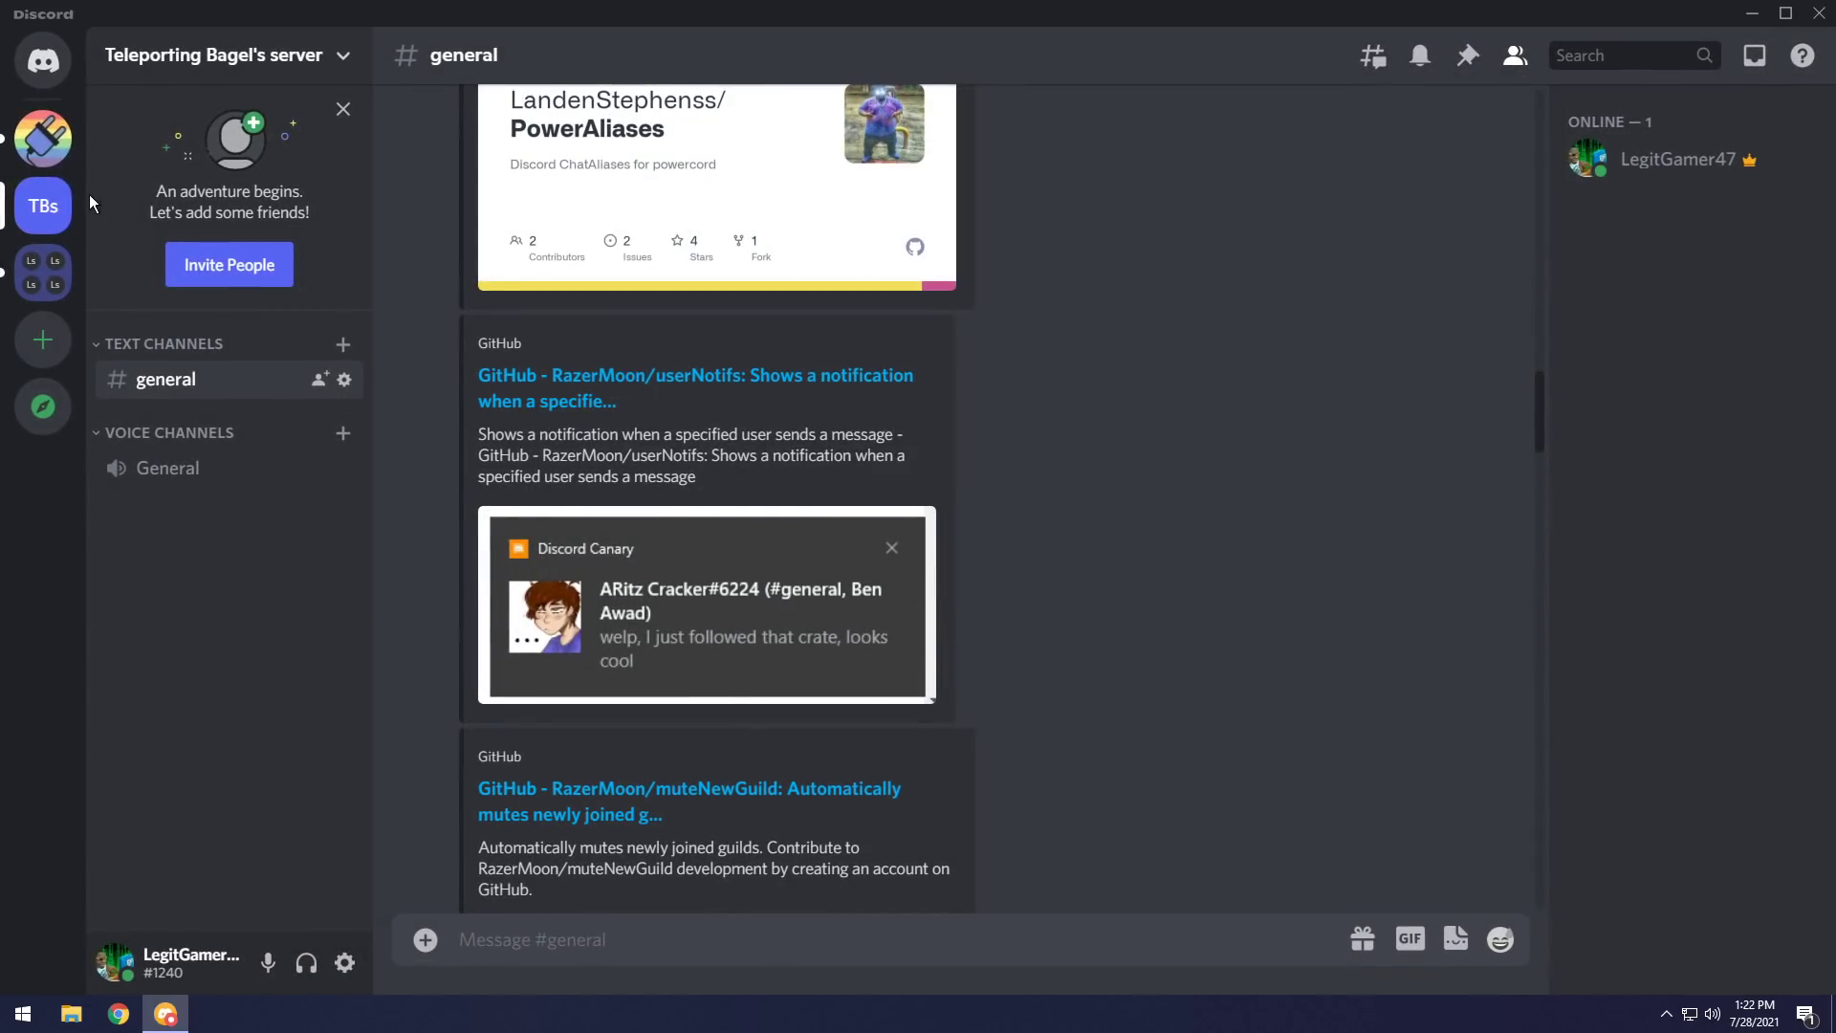
left_click(47, 134)
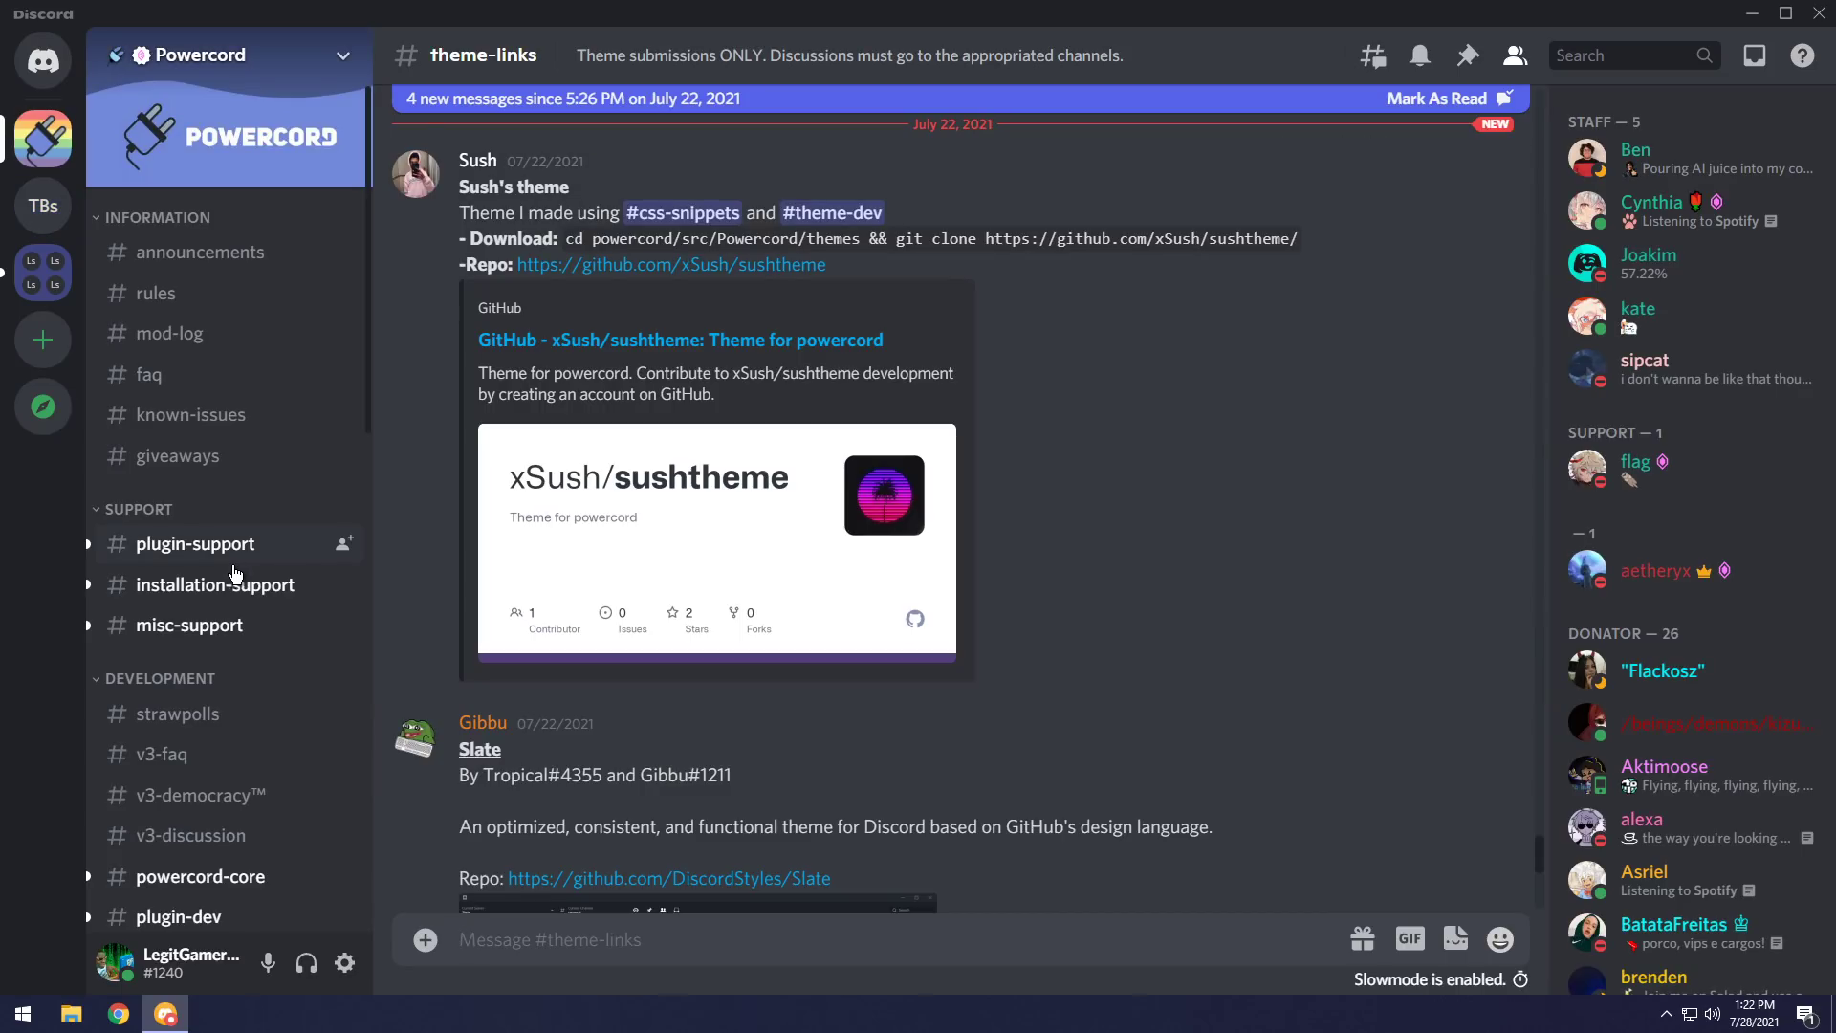
scroll(222, 719, "down", 3)
left_click(167, 709)
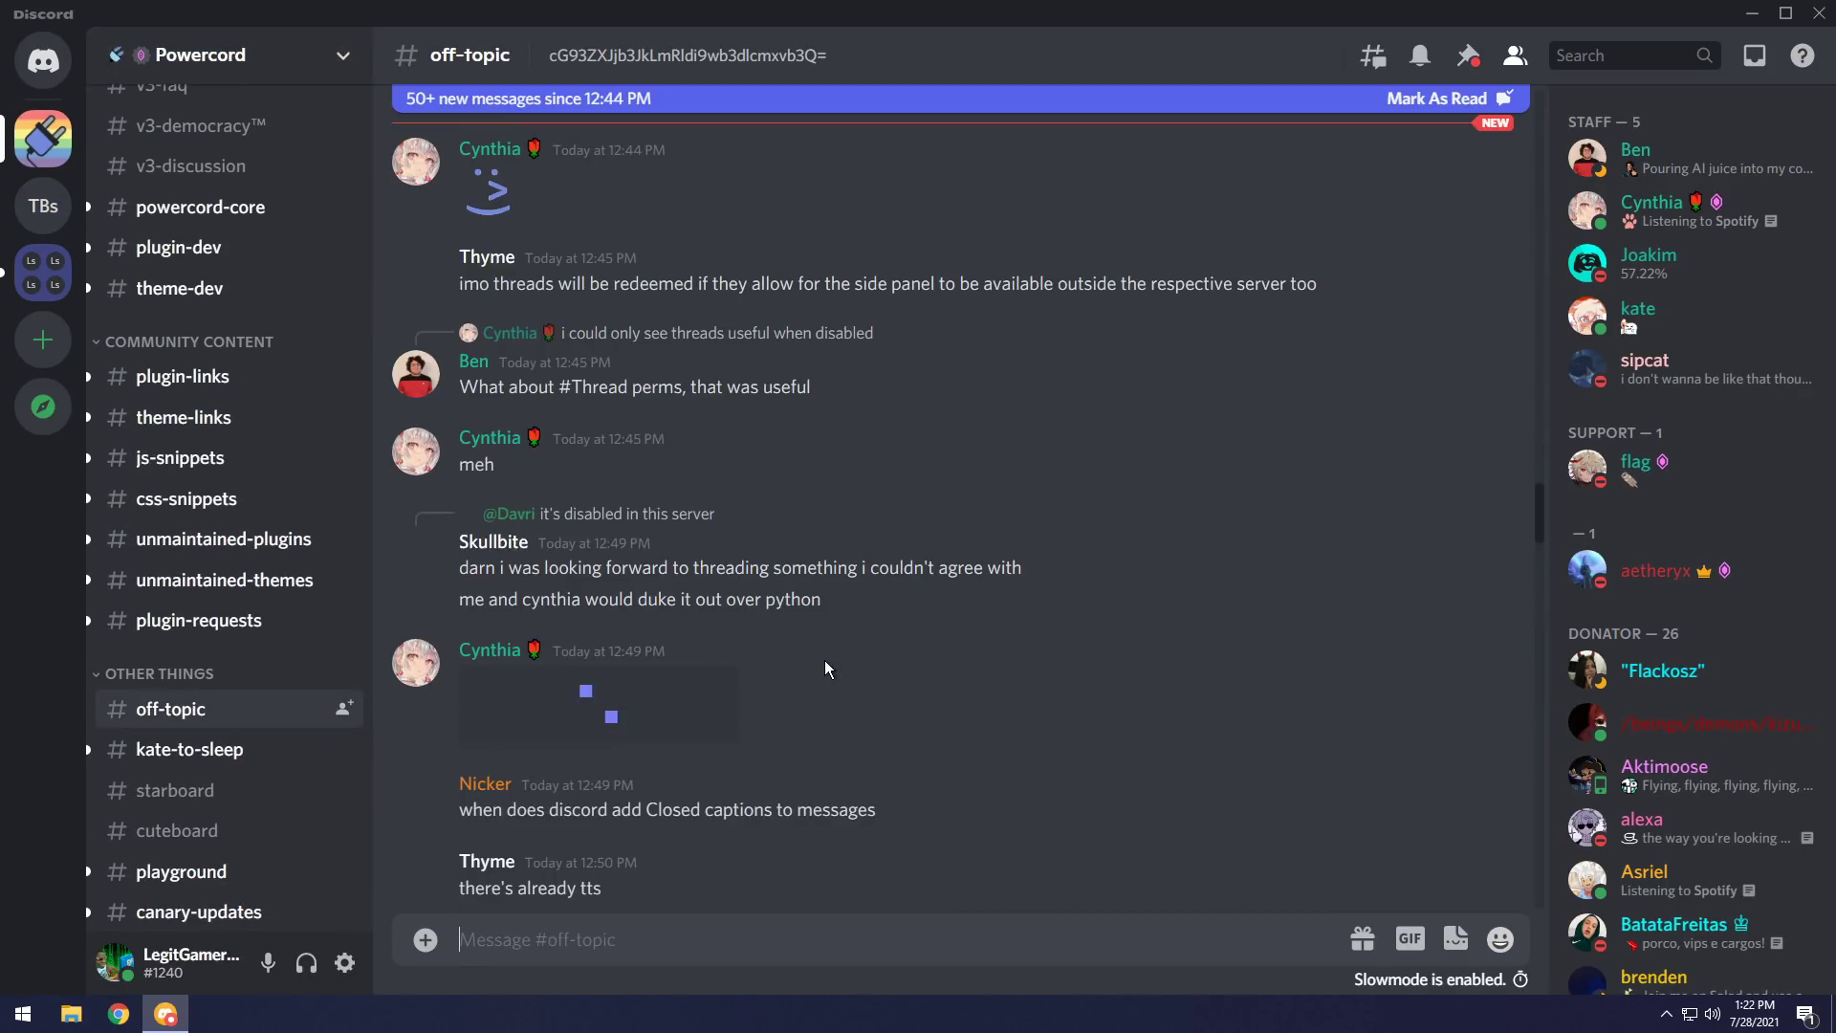
scroll(956, 593, "down", 15)
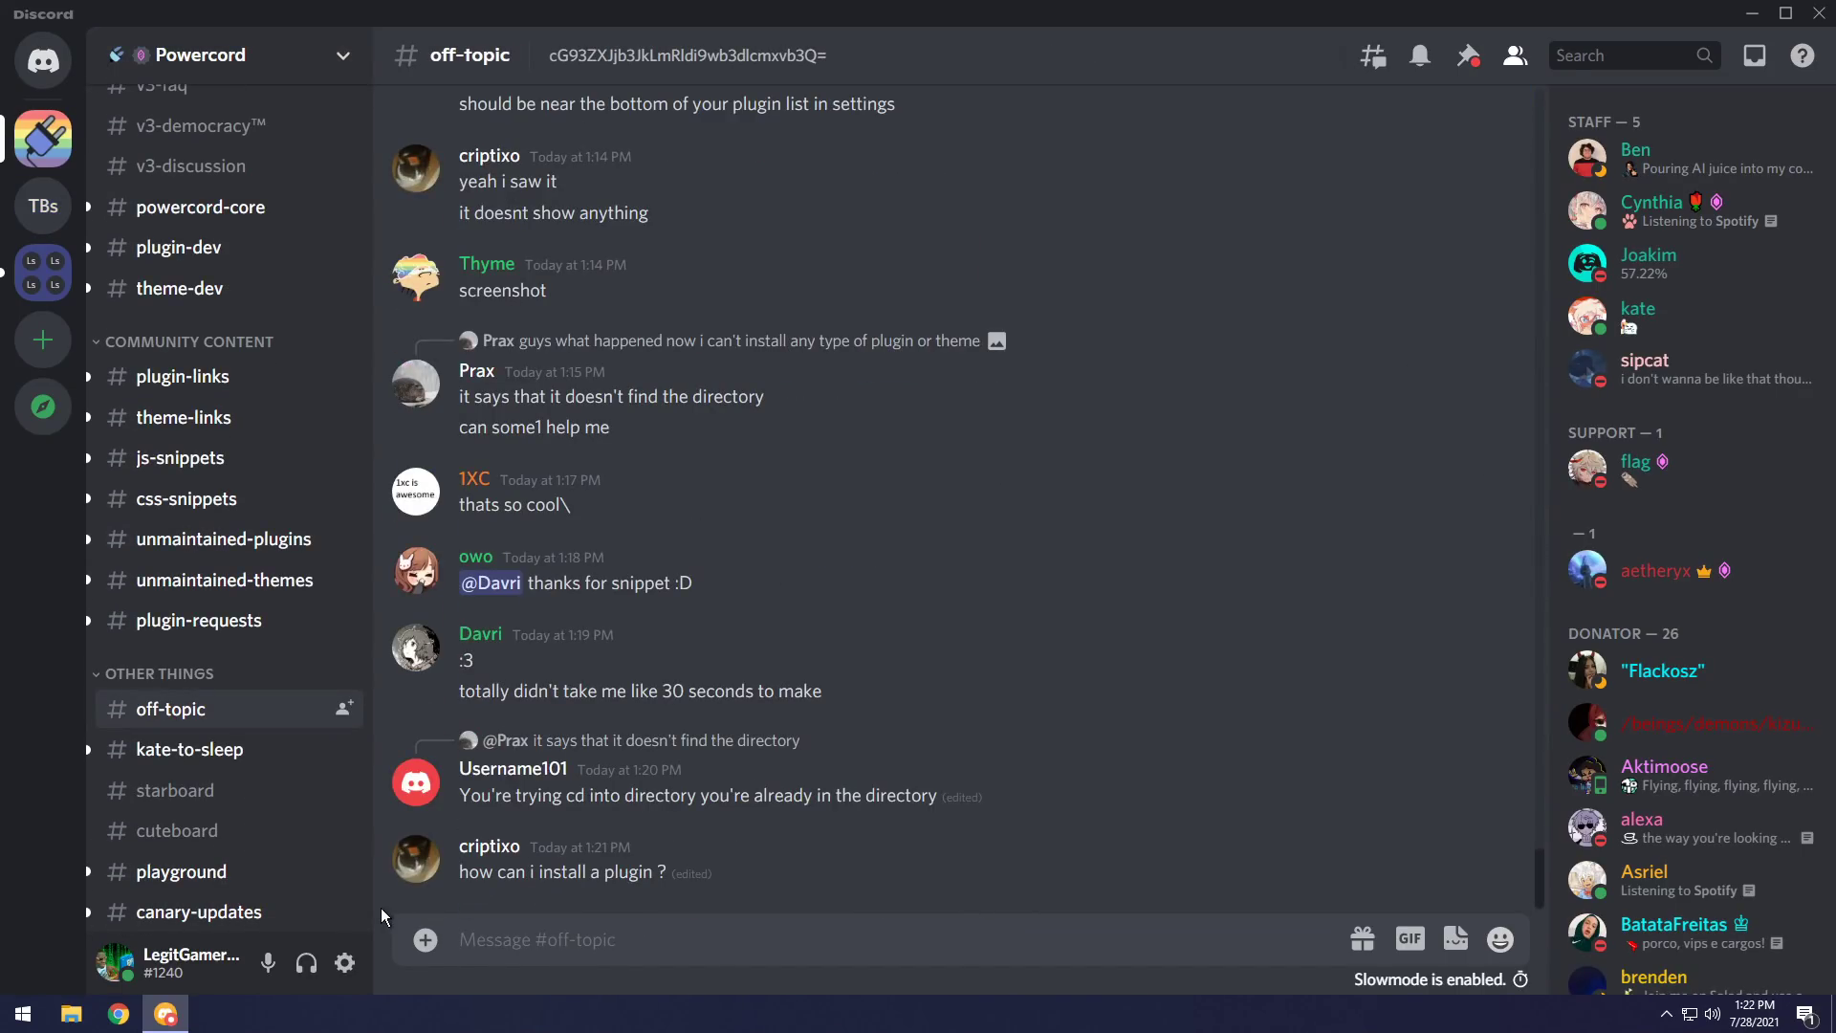
scroll(344, 813, "down", 2)
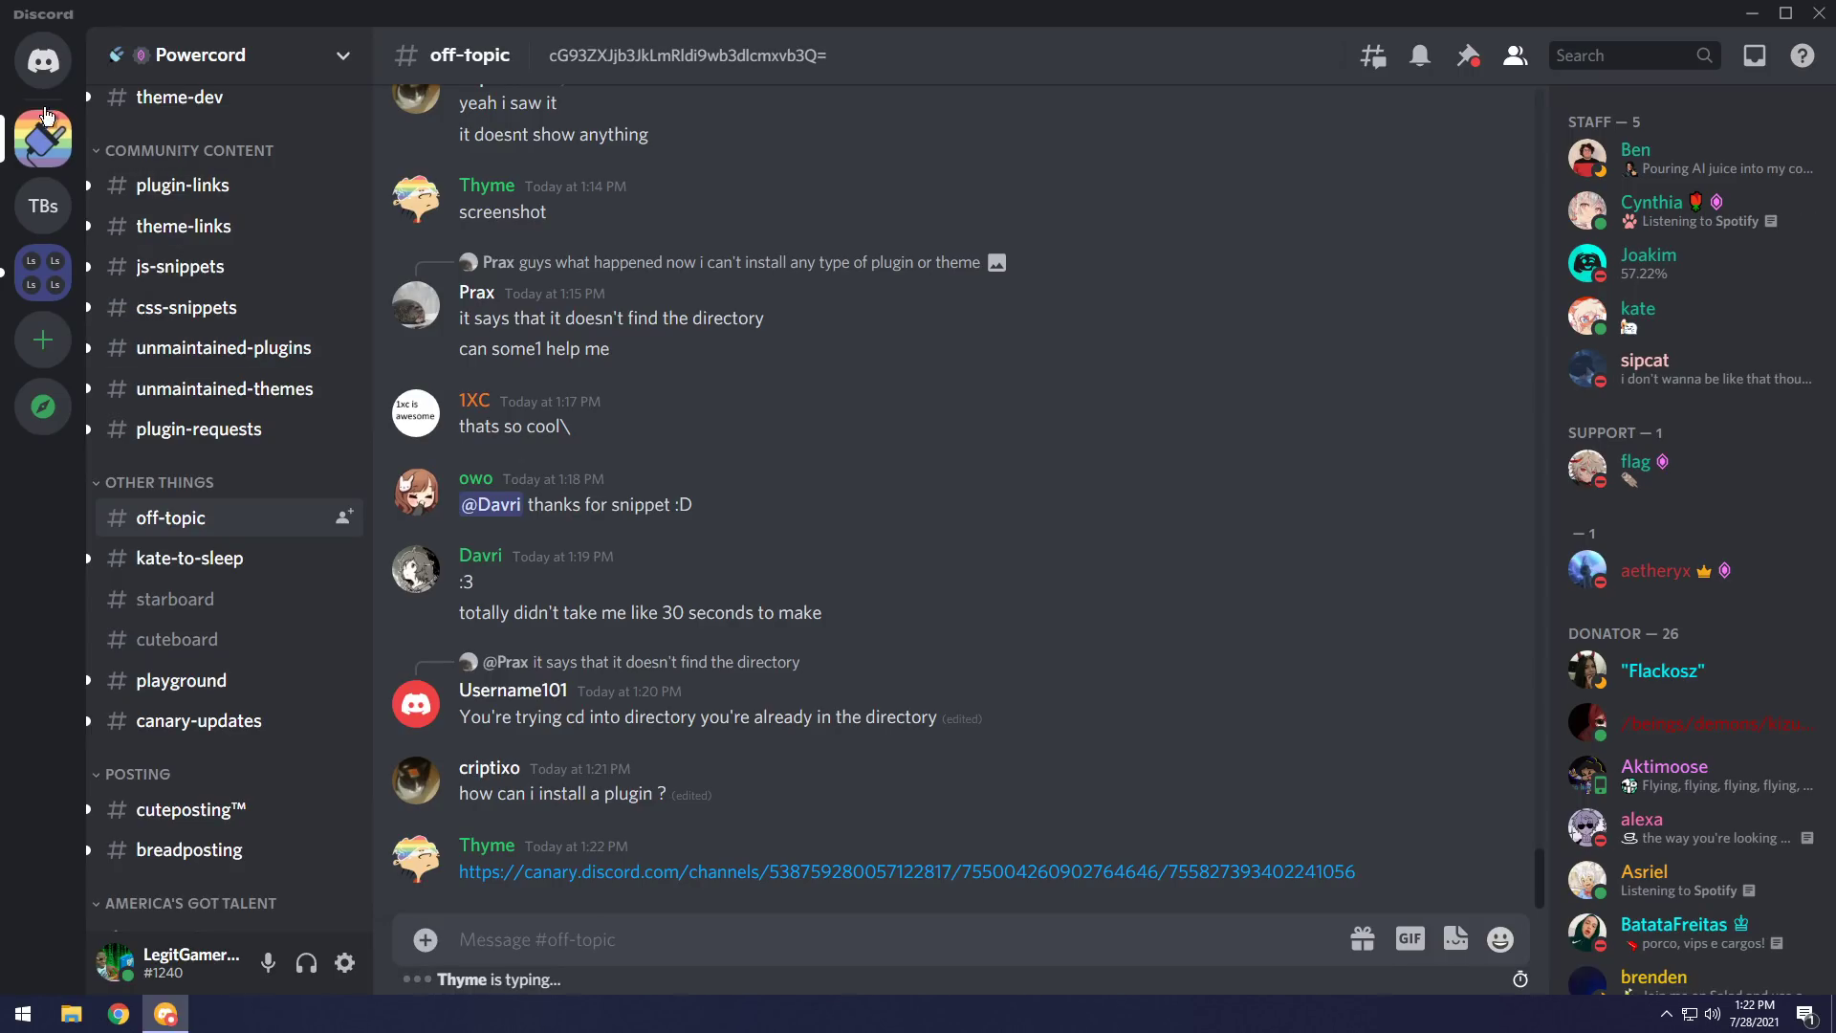
left_click(59, 66)
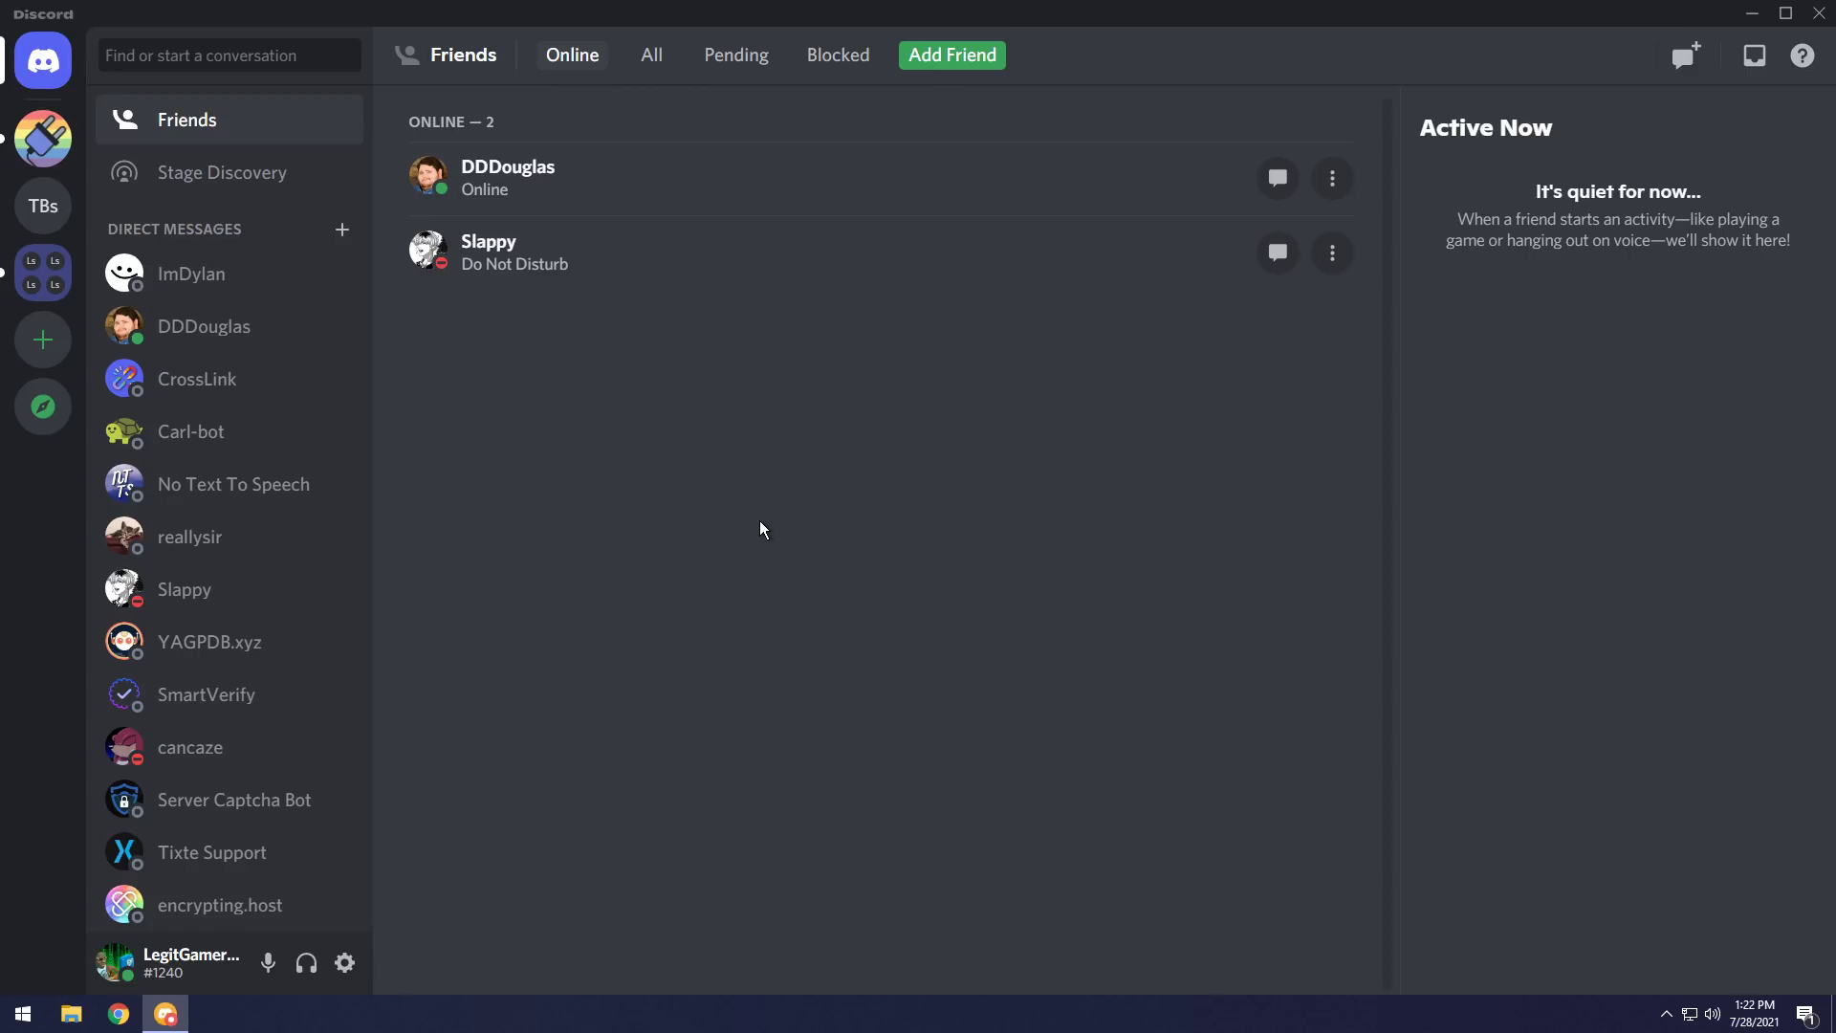
left_click(43, 206)
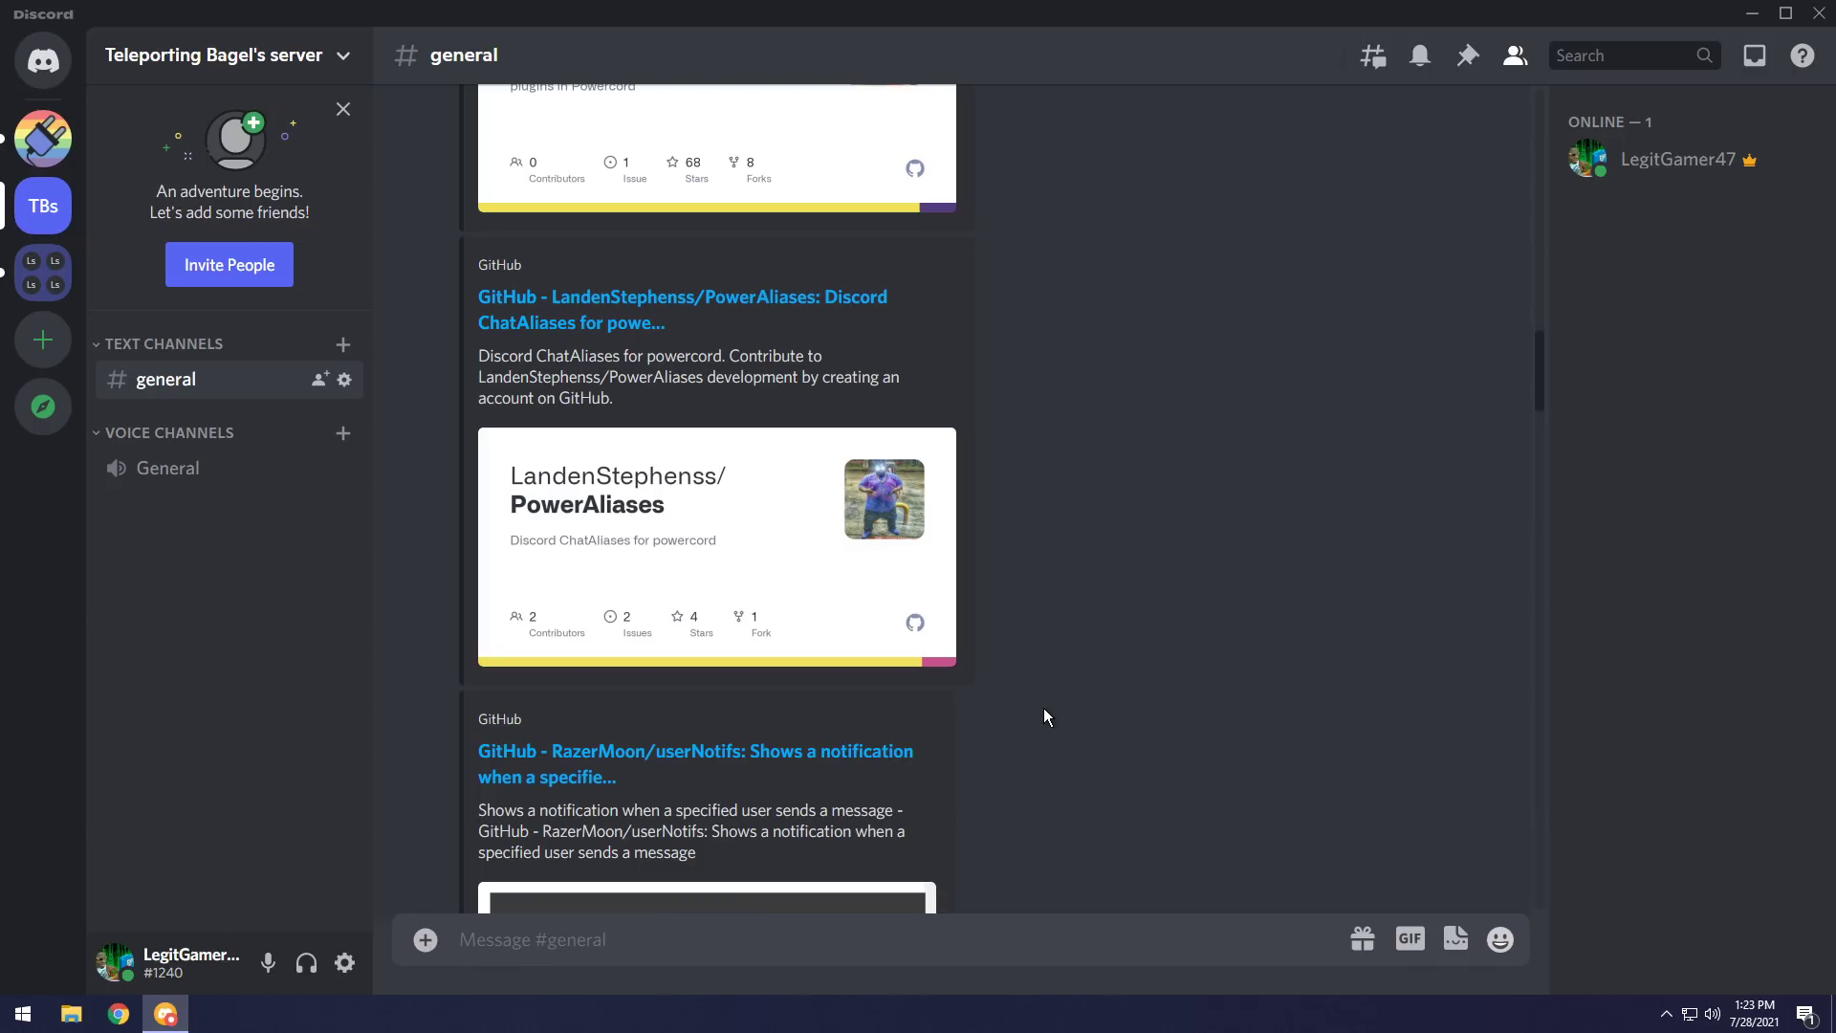
Recheck the User Notifs plugin settings page.
left_click(344, 962)
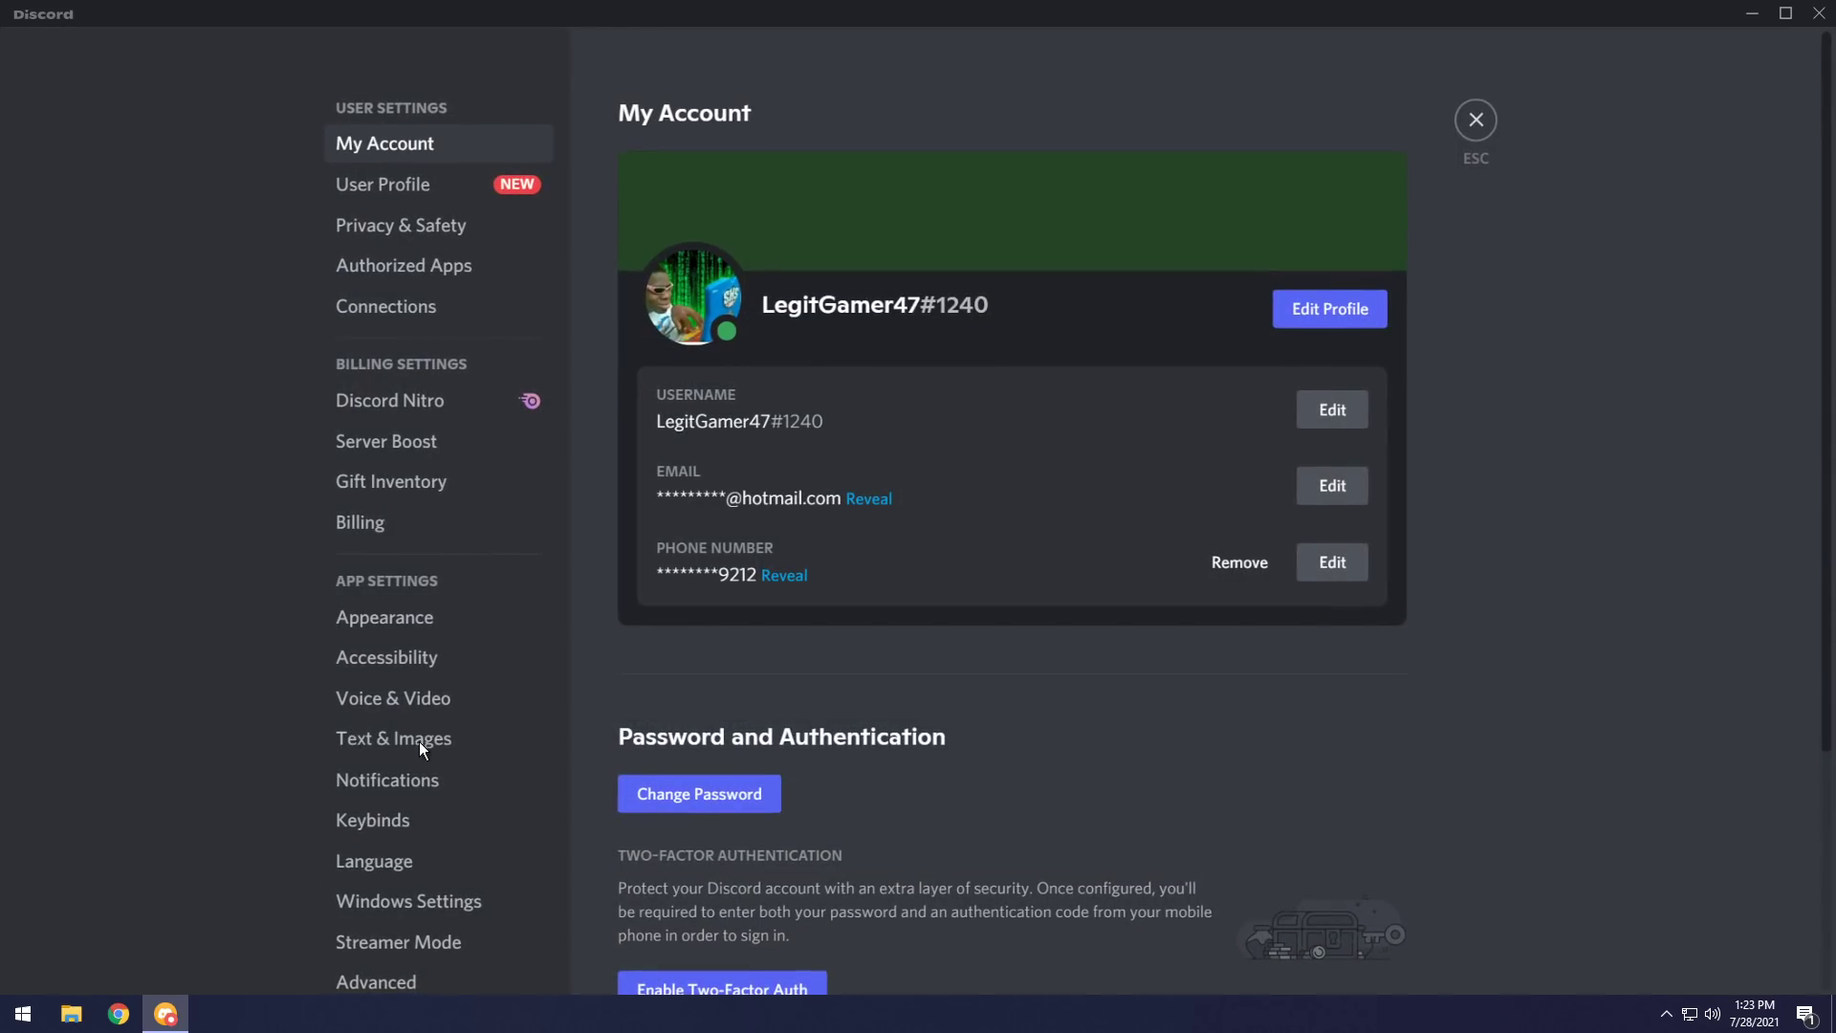
scroll(484, 516, "down", 5)
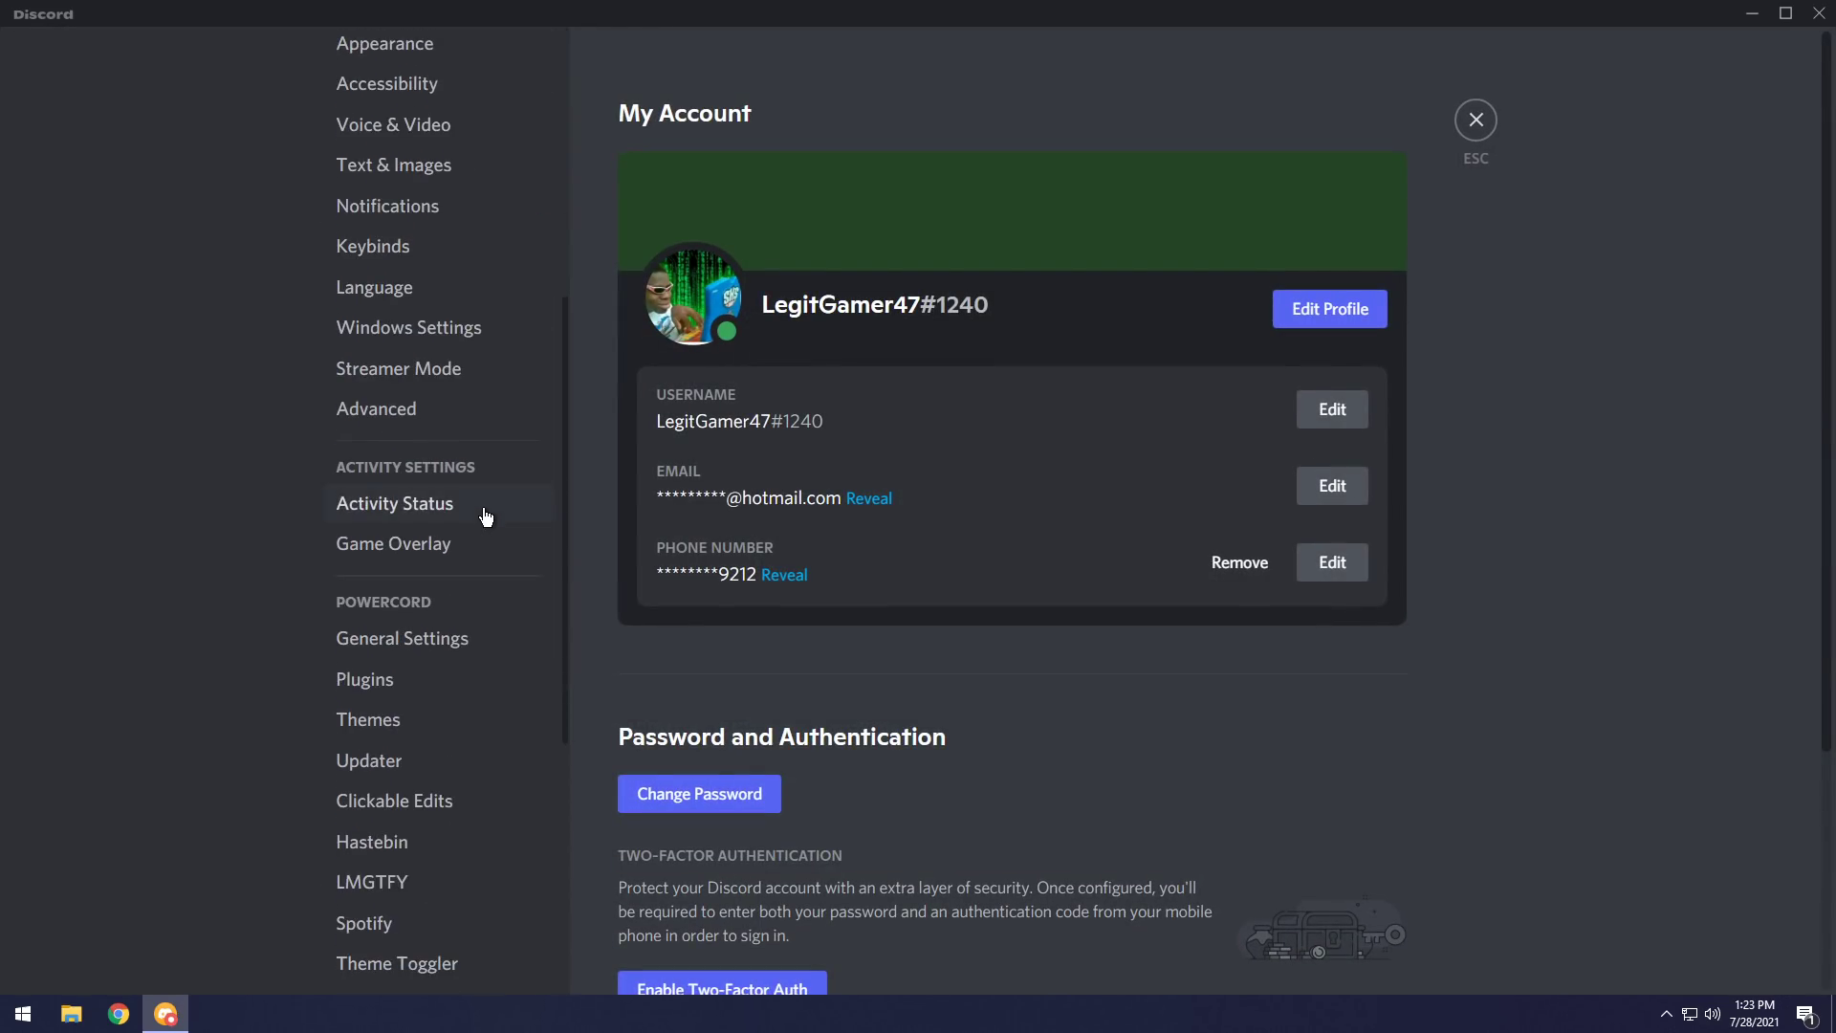
scroll(411, 841, "down", 5)
left_click(401, 650)
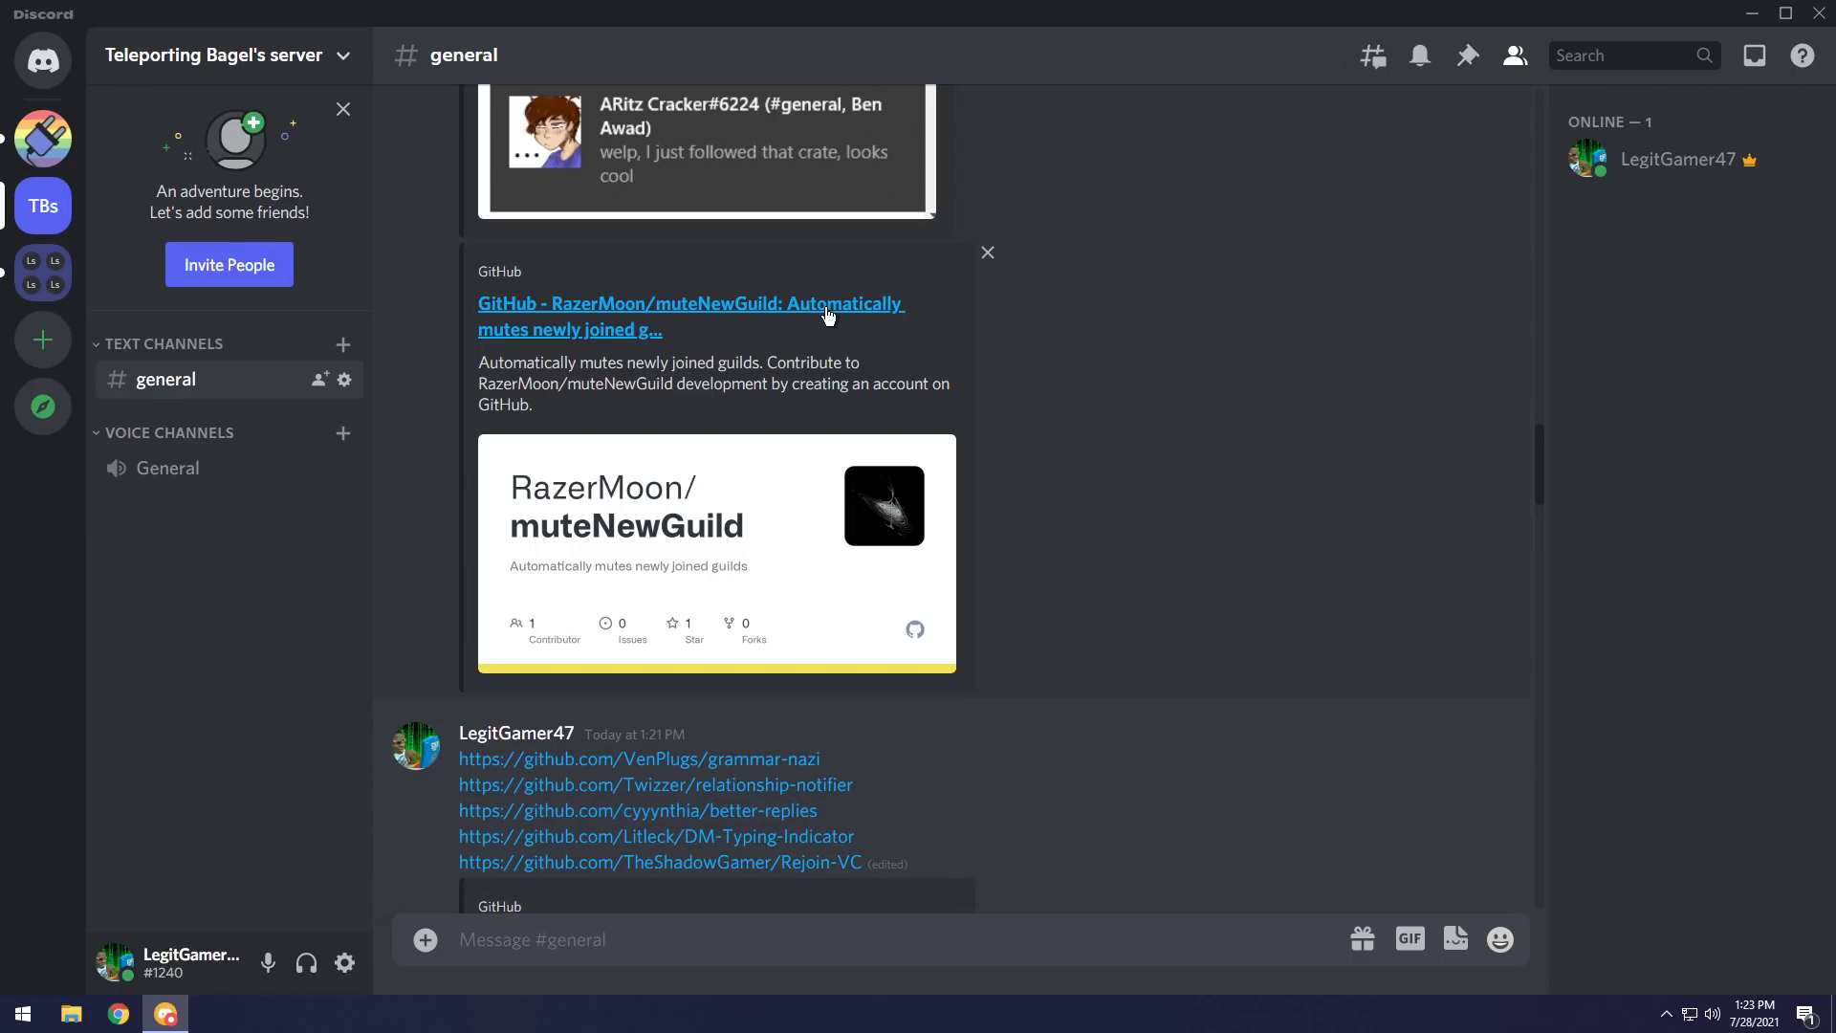
Install muteNewGuild and review its Mute, Mobile Push and Direct Messages toggles.
right_click(828, 316)
left_click(951, 914)
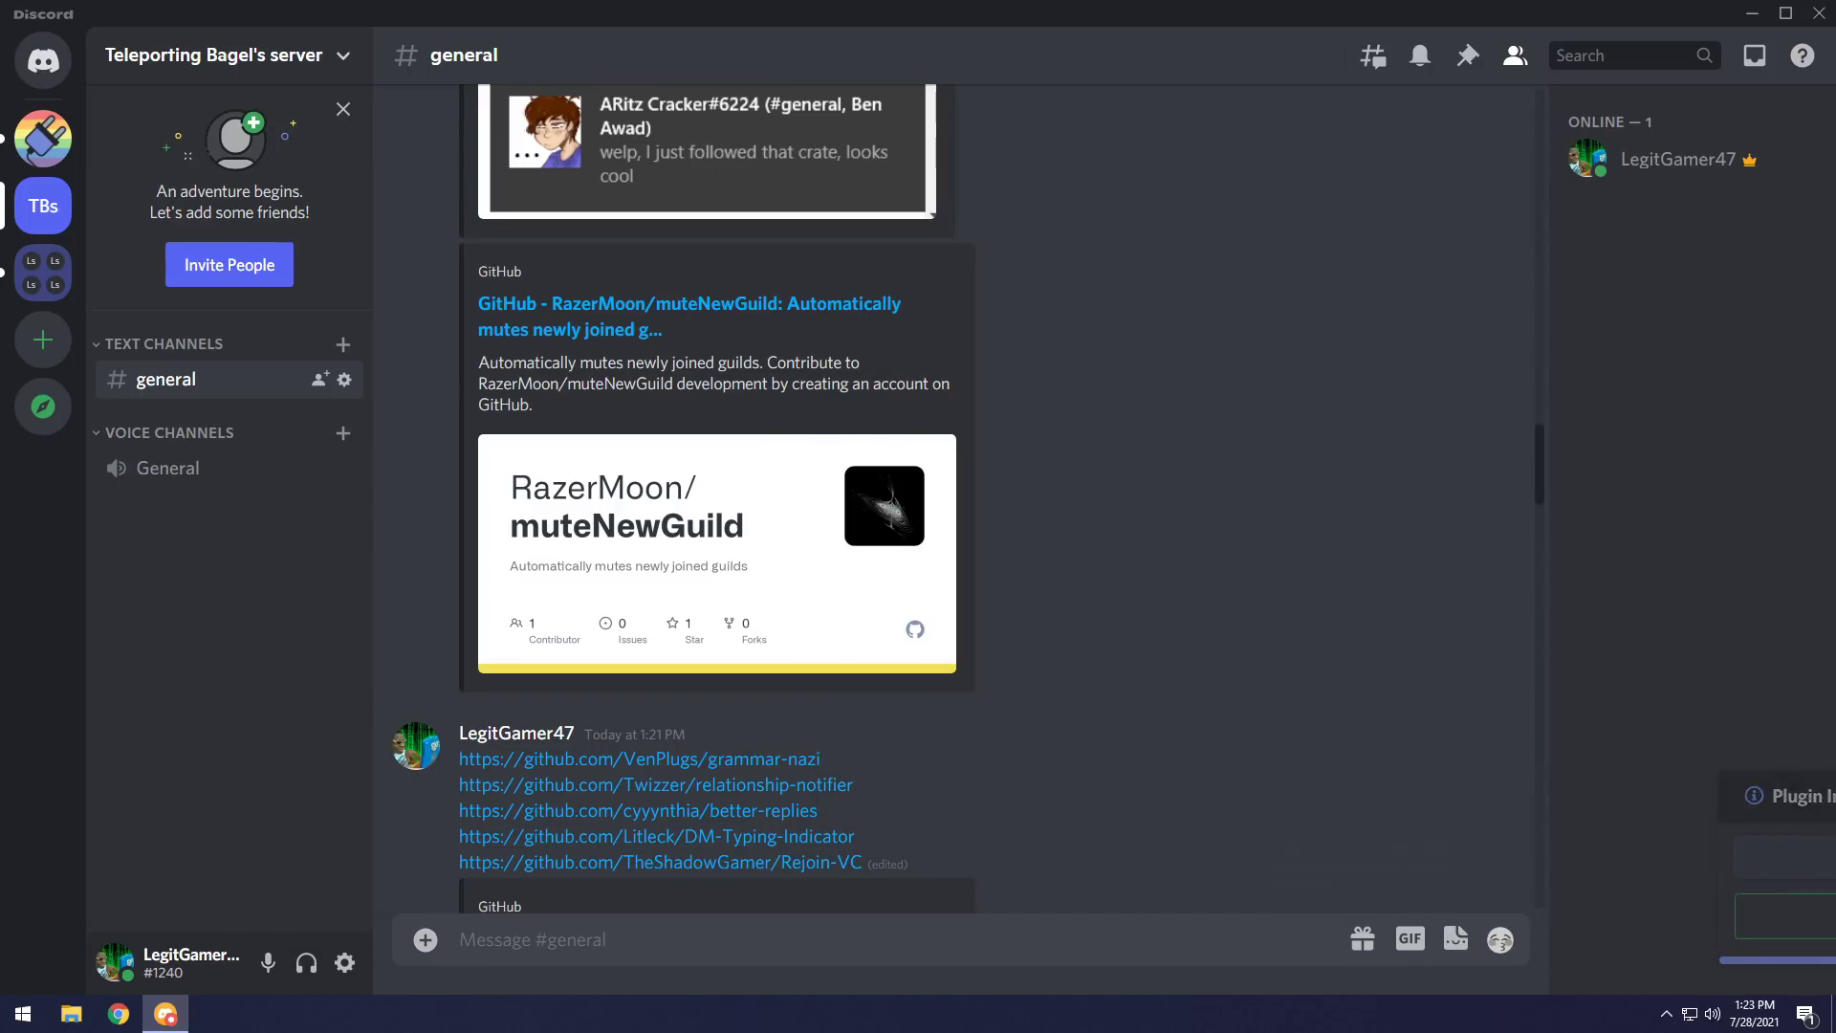
left_click(345, 962)
scroll(391, 863, "down", 6)
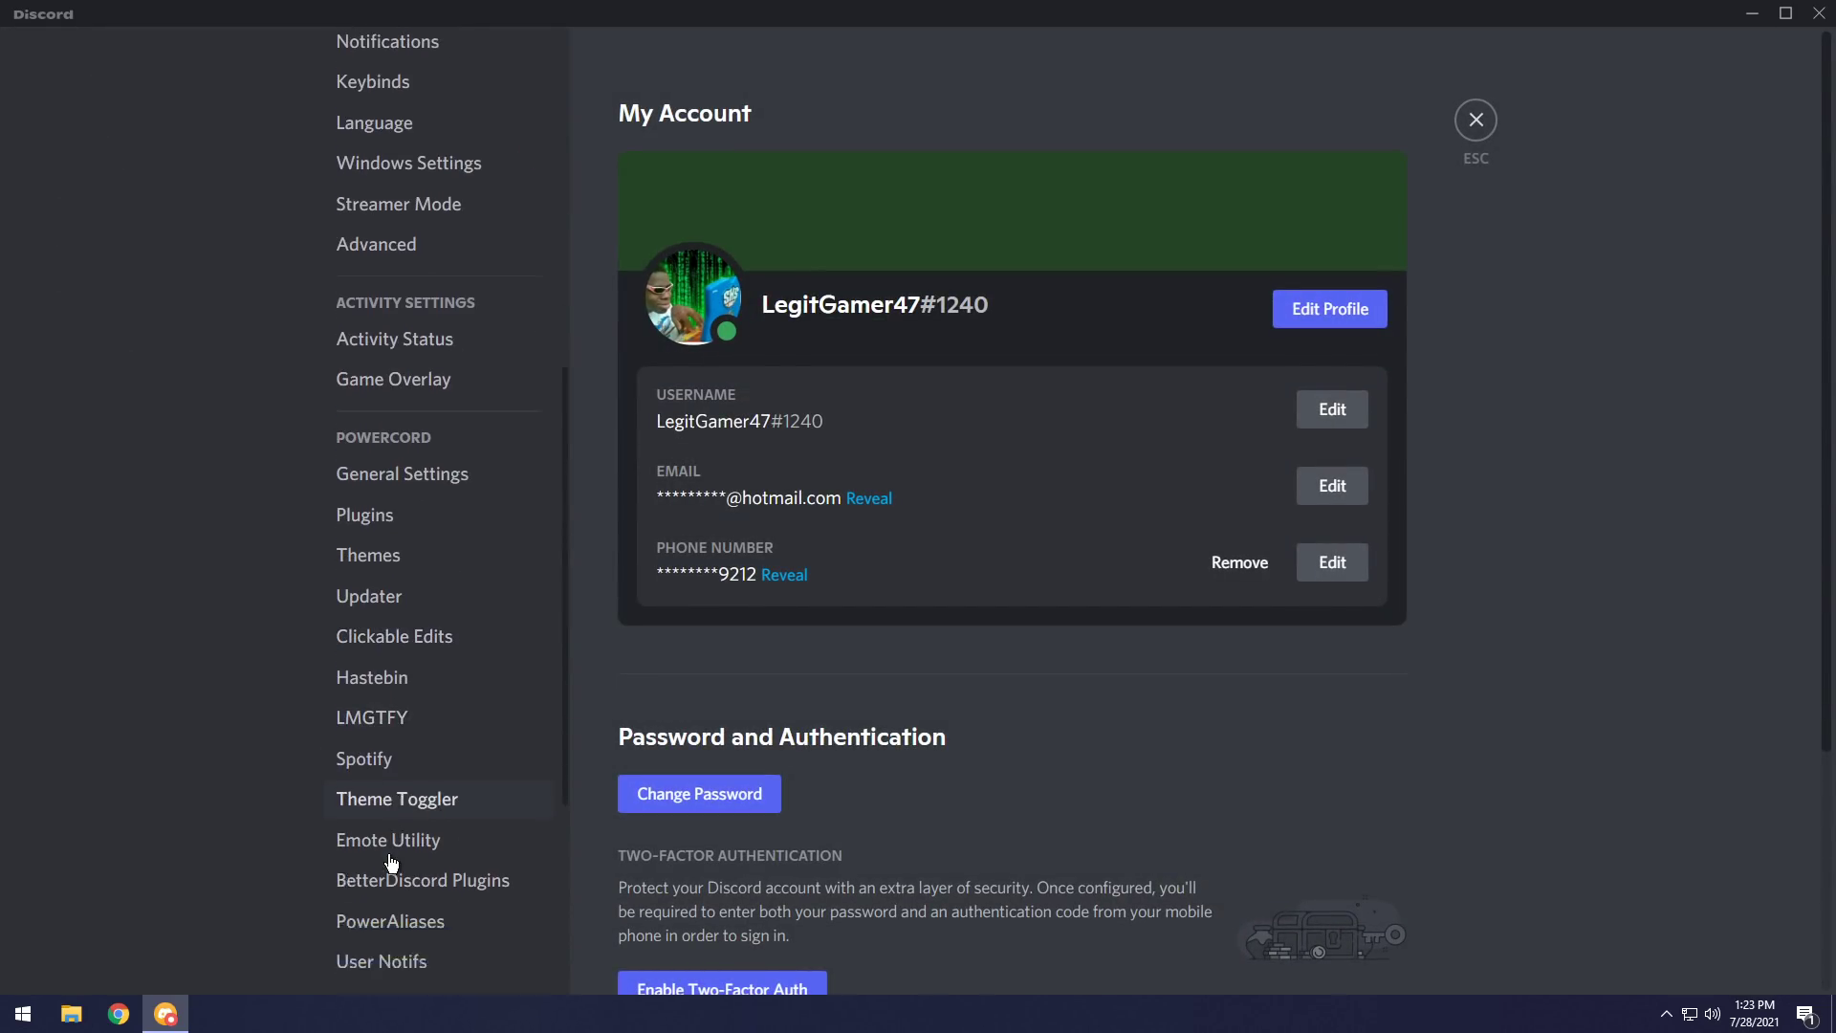
scroll(391, 862, "down", 3)
left_click(403, 688)
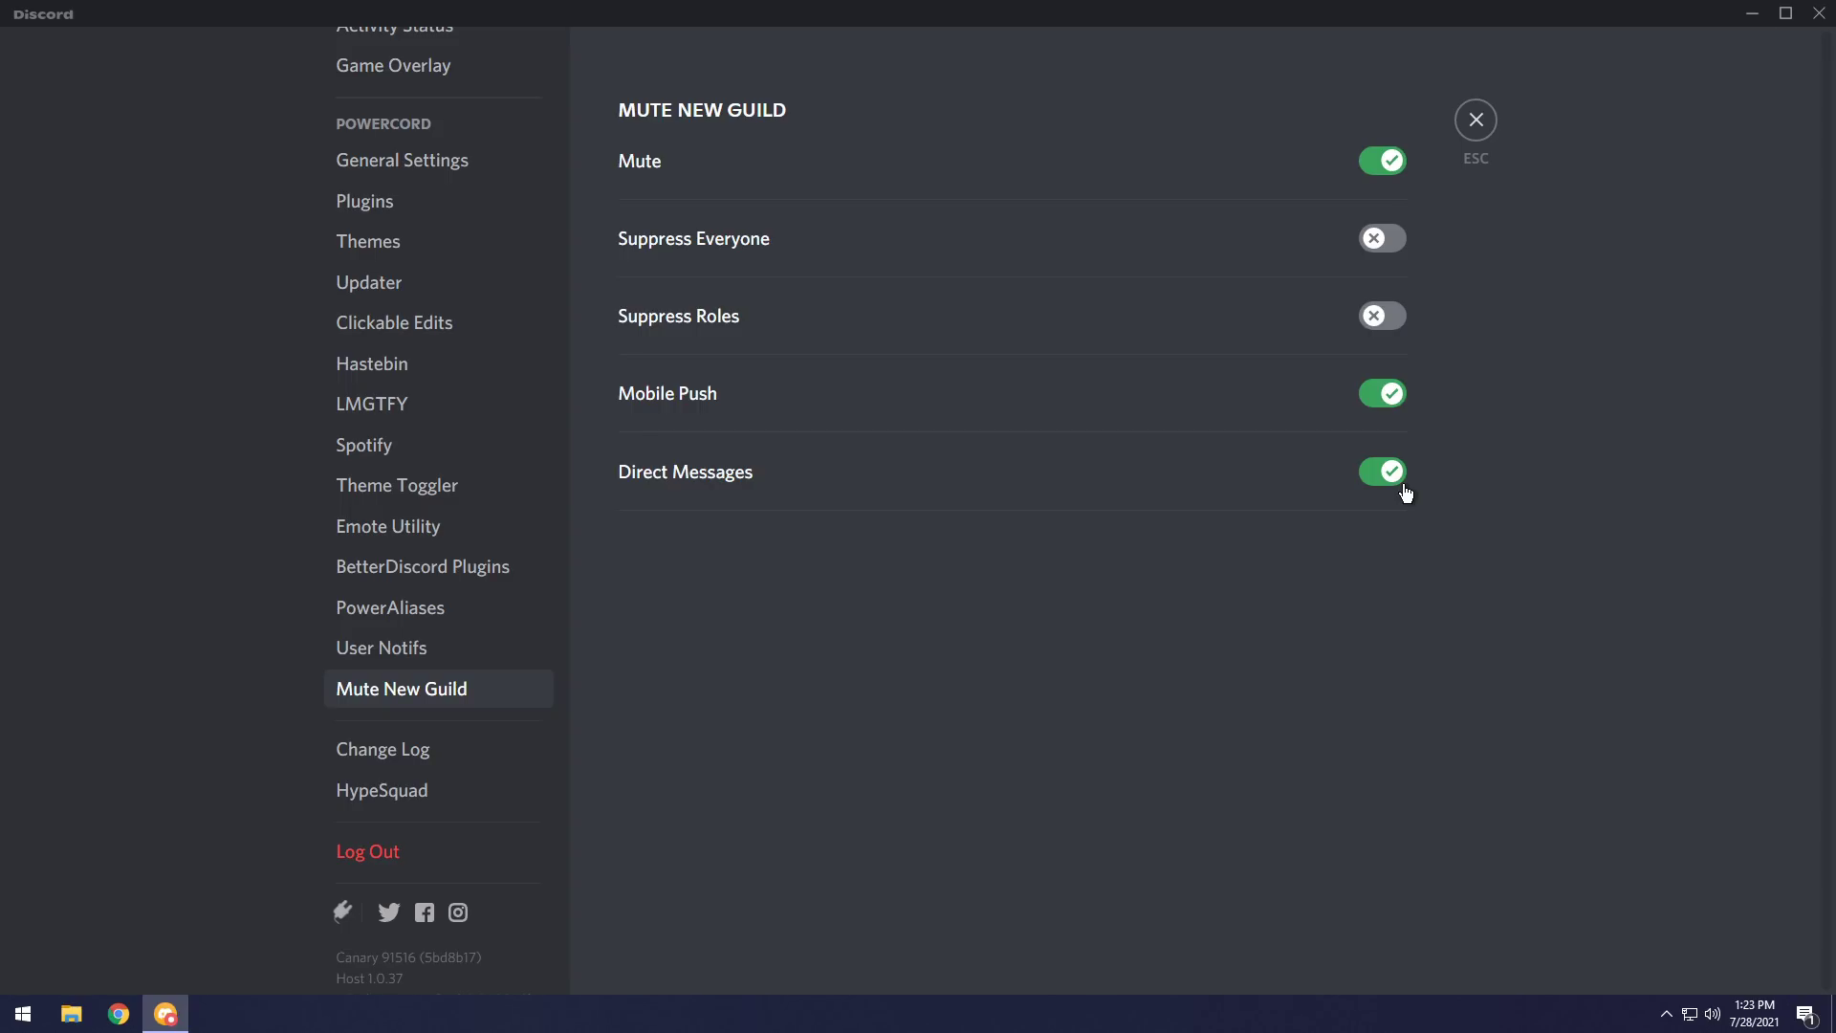
left_click(1476, 120)
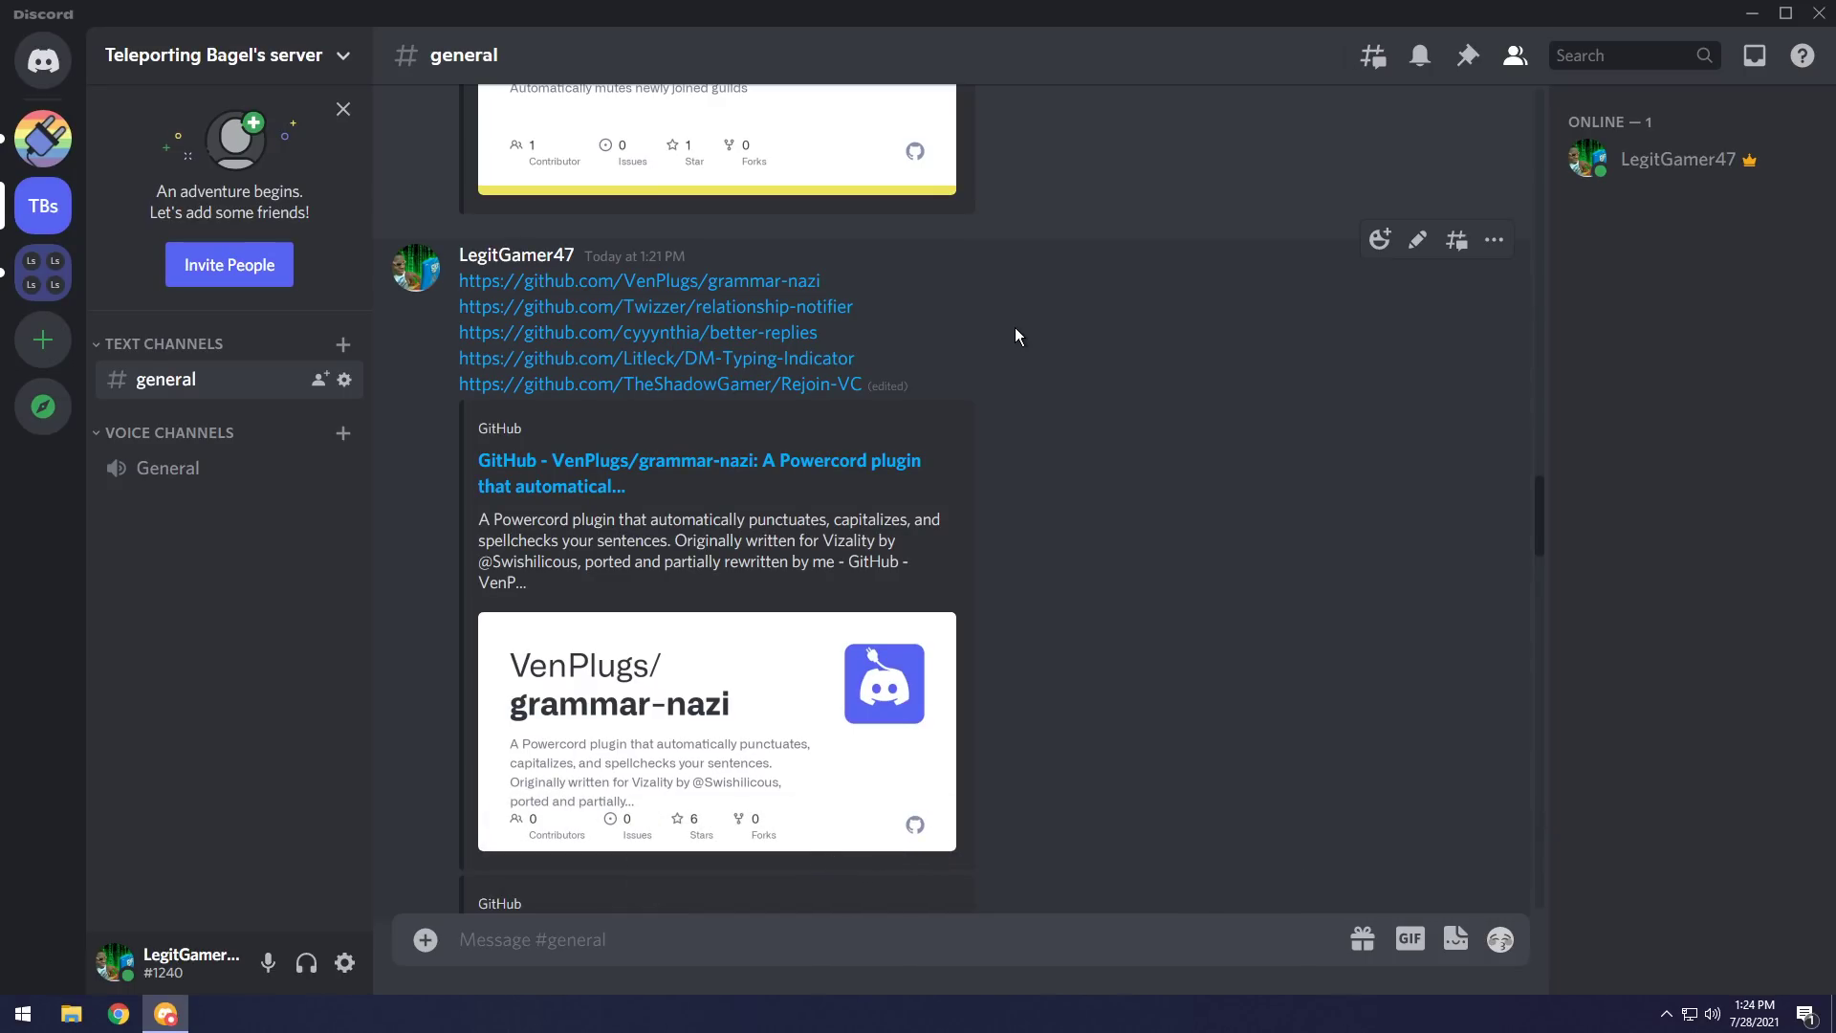
Install grammar-nazi from its link and bring up the GrammarNazi settings.
right_click(749, 463)
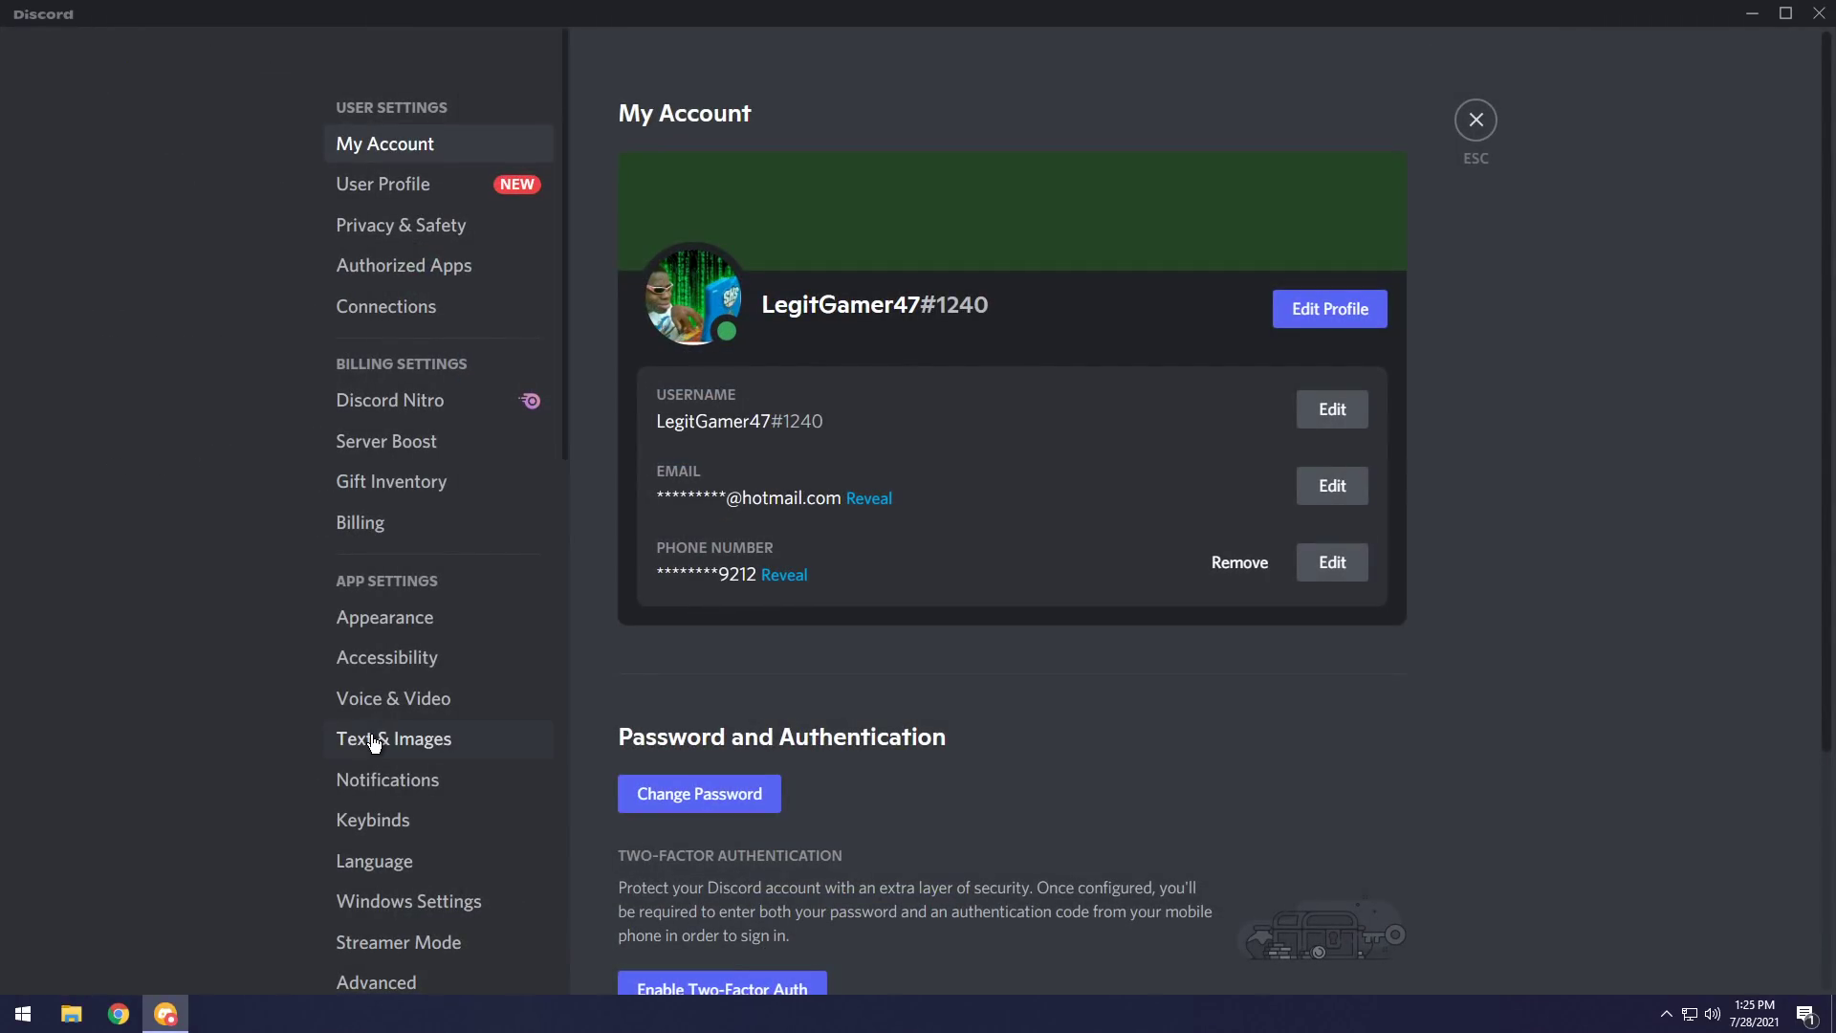
scroll(401, 727, "down", 9)
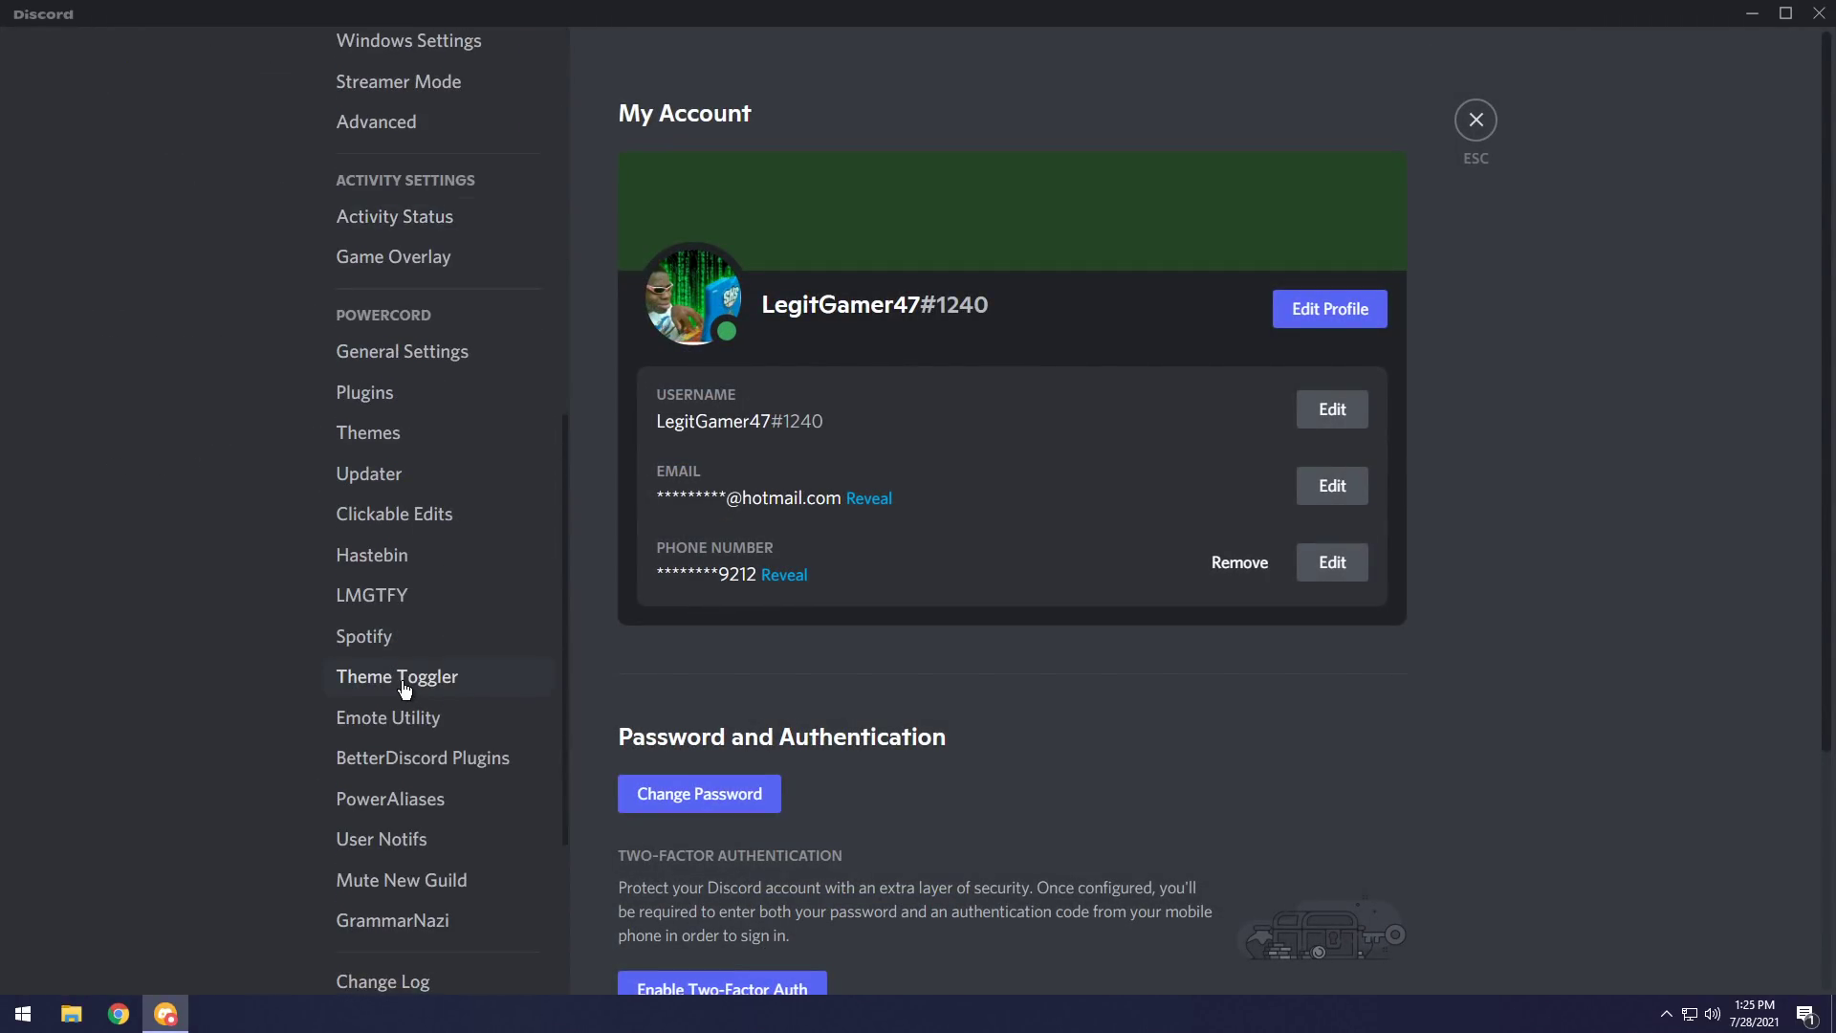
left_click(418, 921)
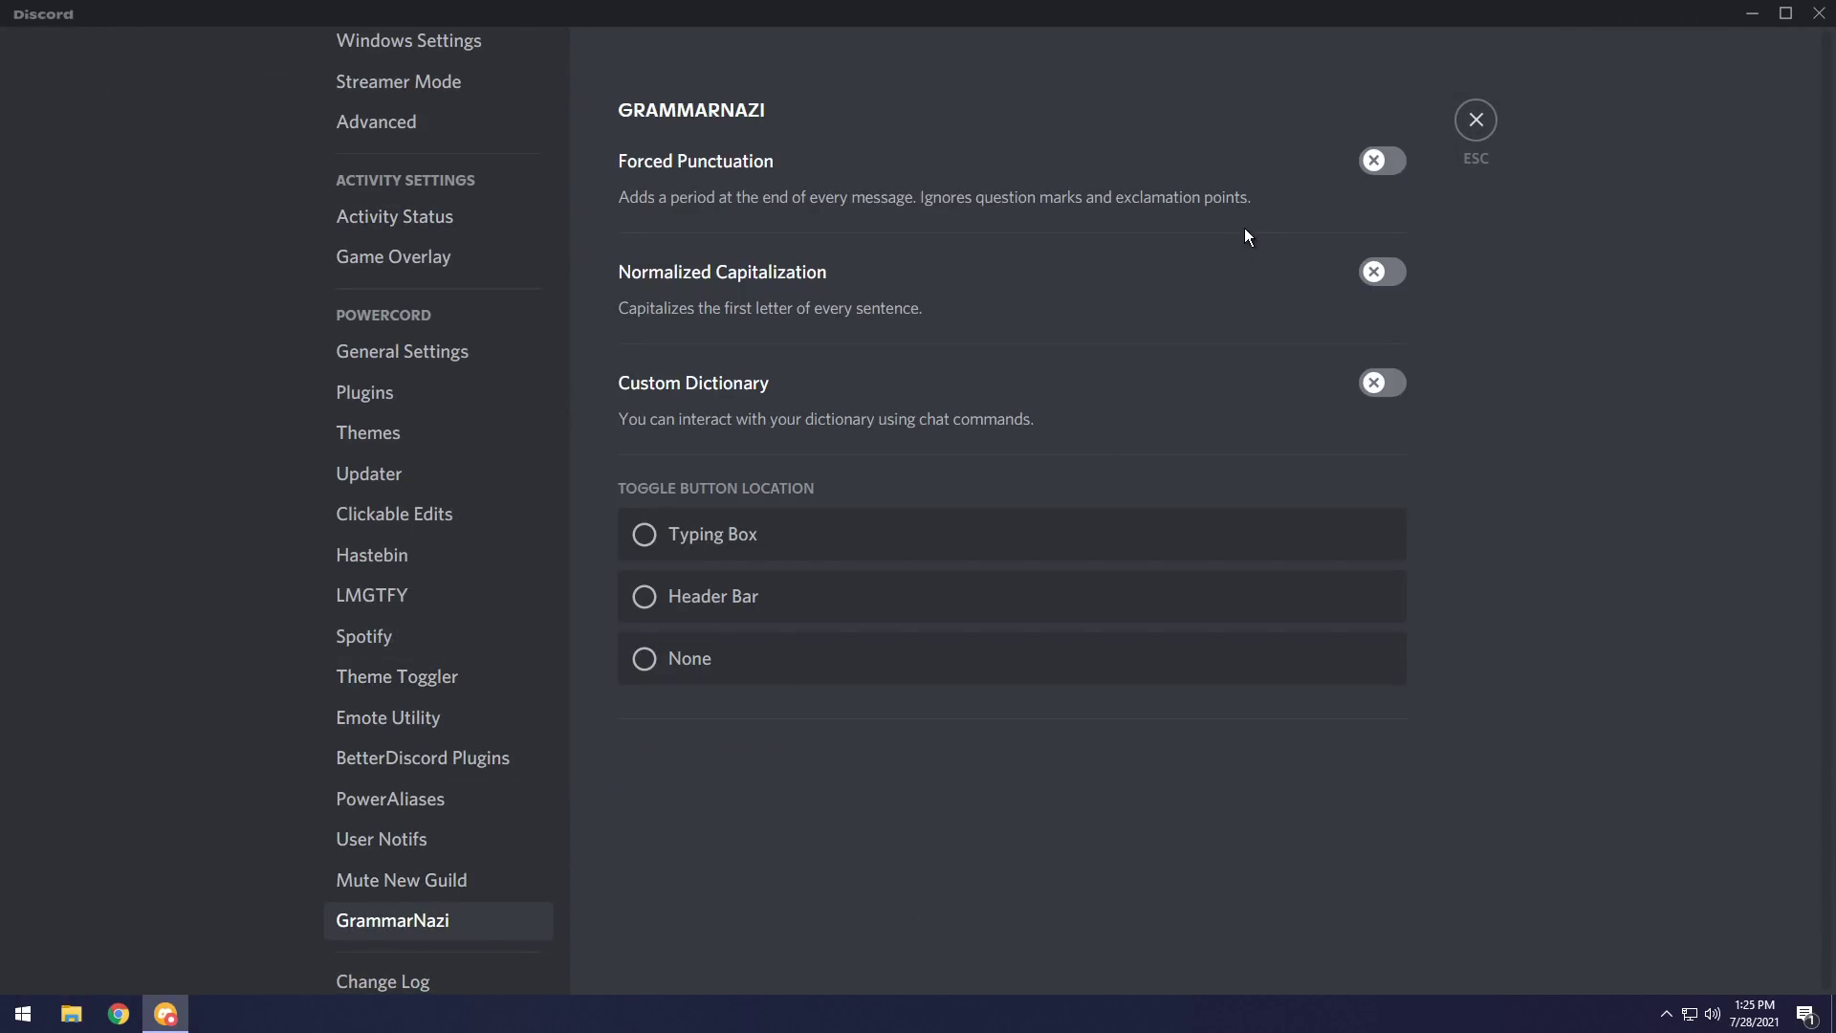
Enable Forced Punctuation and Normalized Capitalization and put the toggle in the Typing Box.
left_click(1377, 158)
left_click(1392, 274)
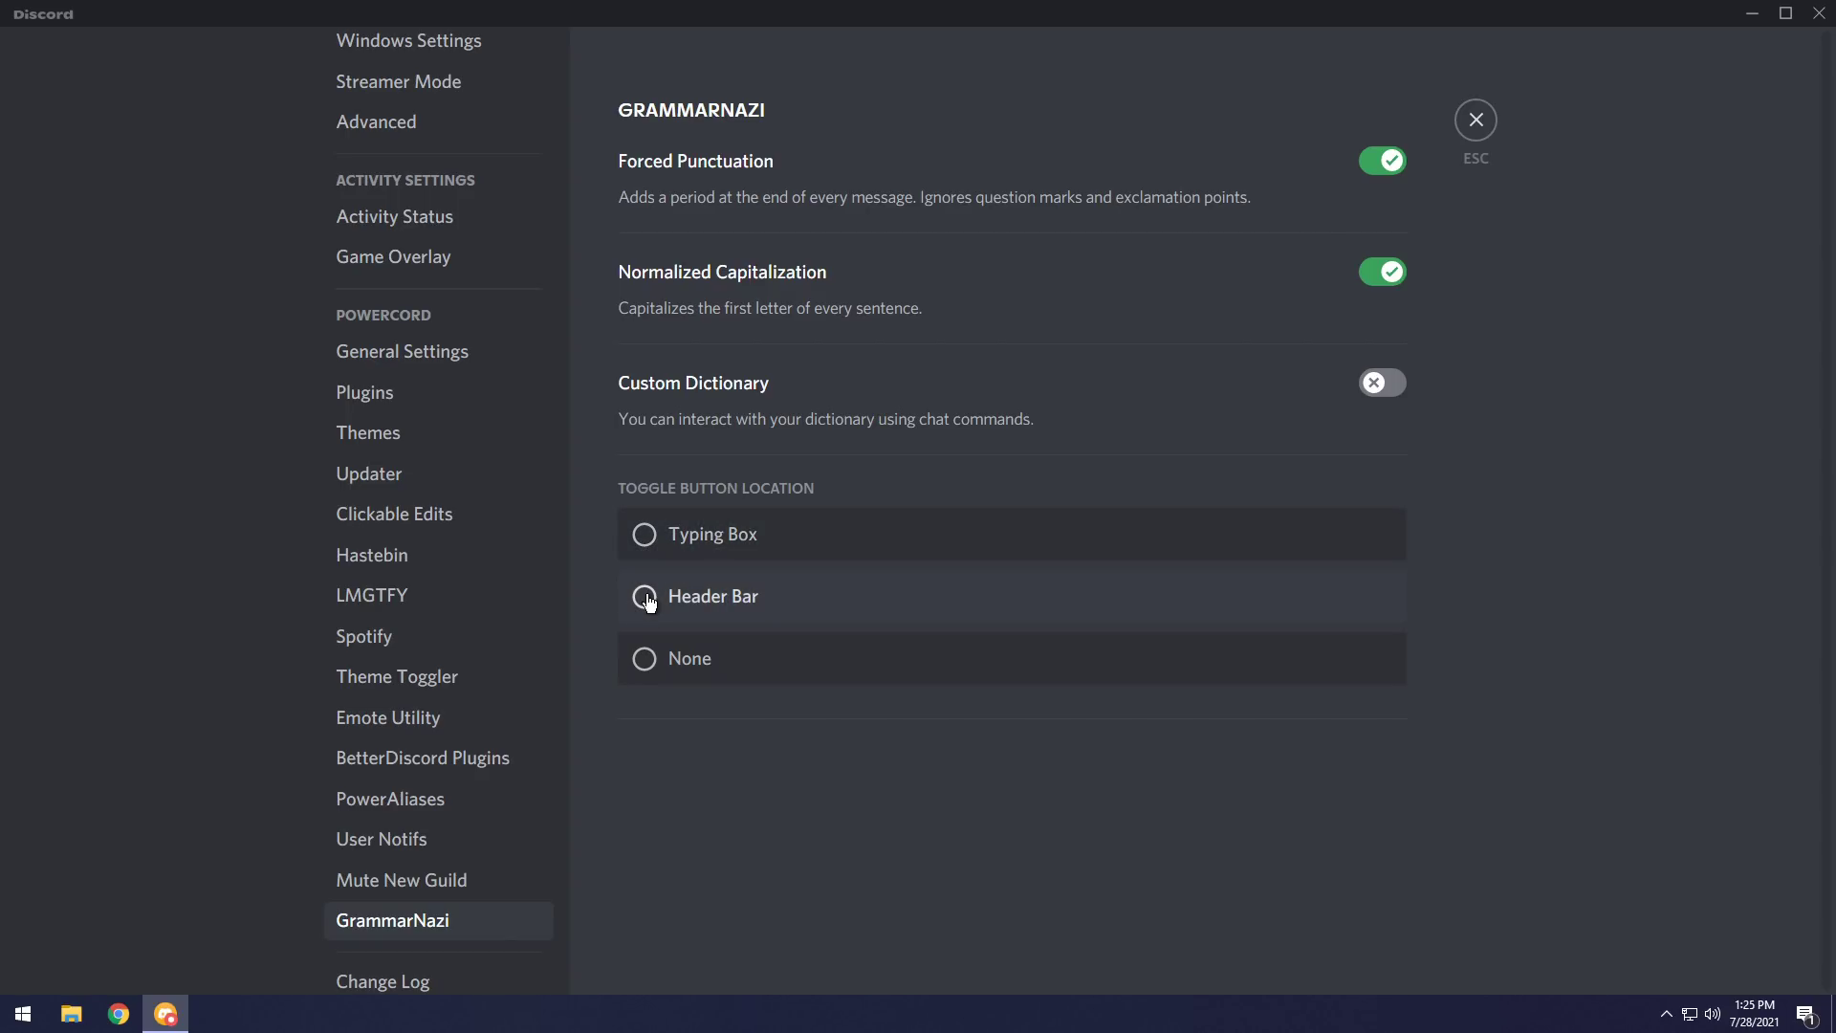
left_click(644, 535)
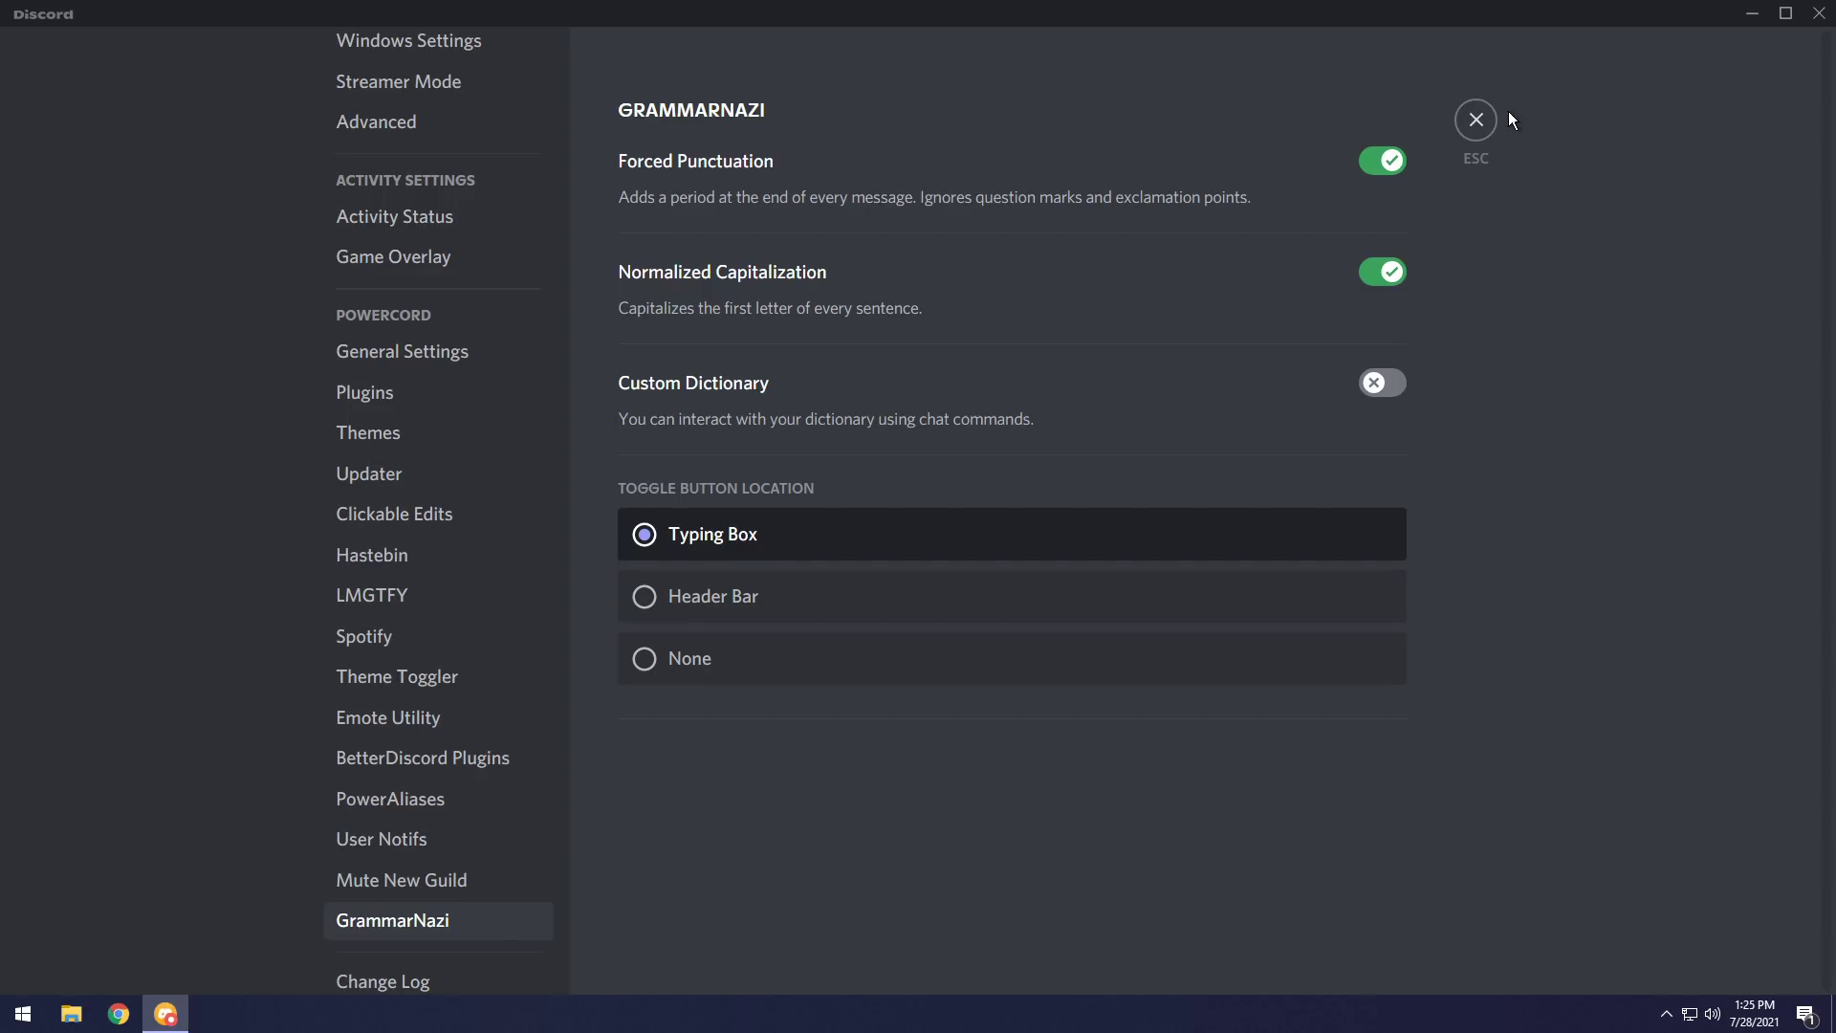
left_click(1475, 120)
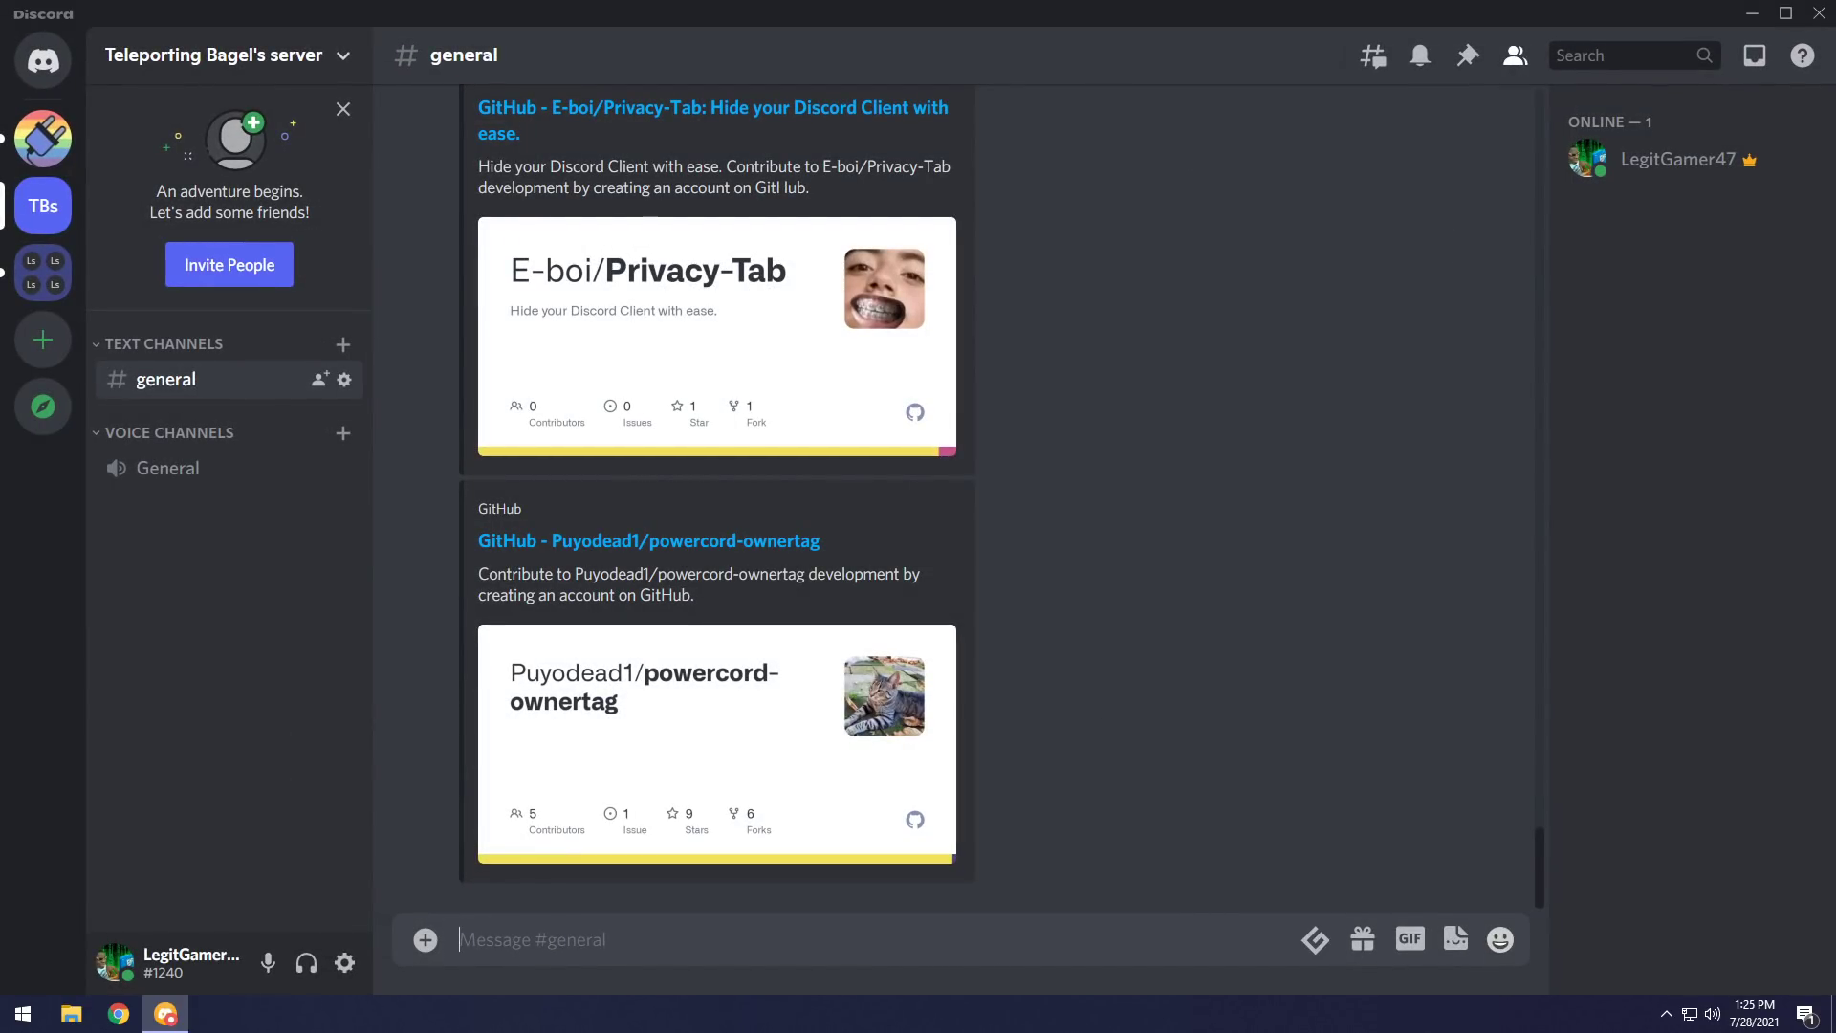
Turn on grammar correction and send three test messages, starting with 'i am going to go to store'.
left_click(1315, 939)
type("i am going t")
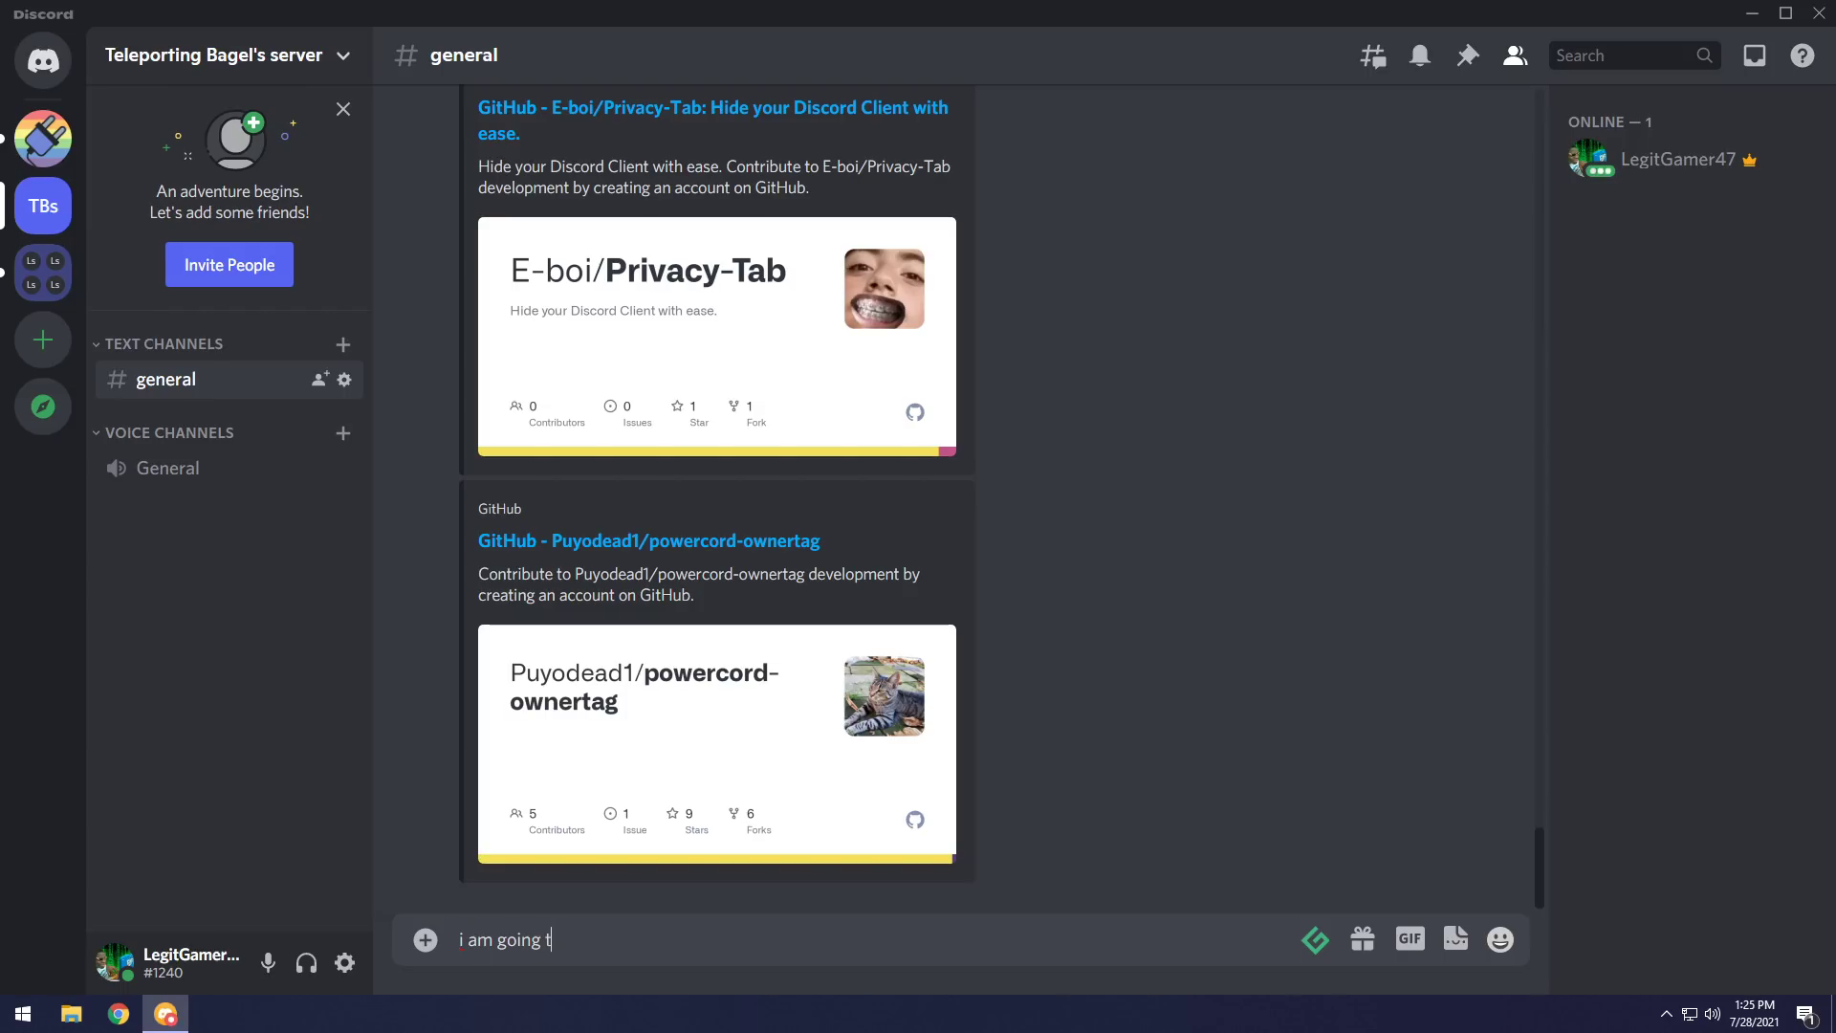
type("o go to st")
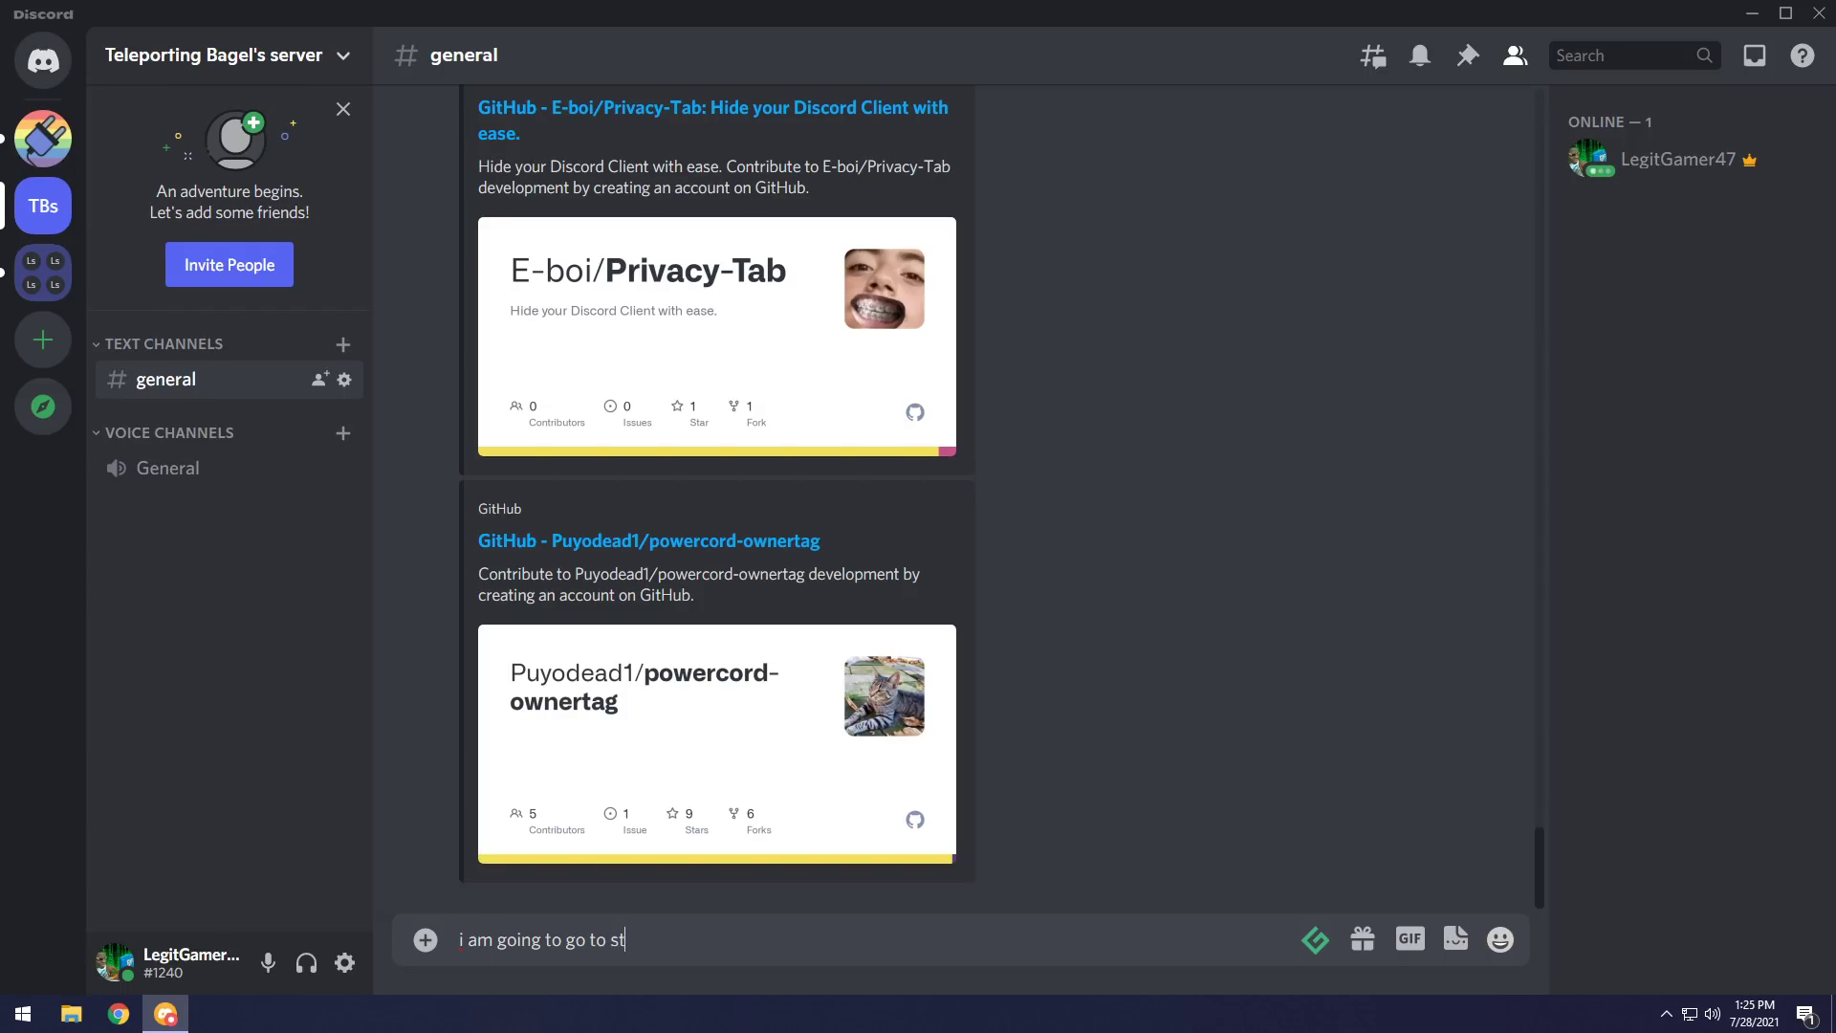
type("ore")
key("Return")
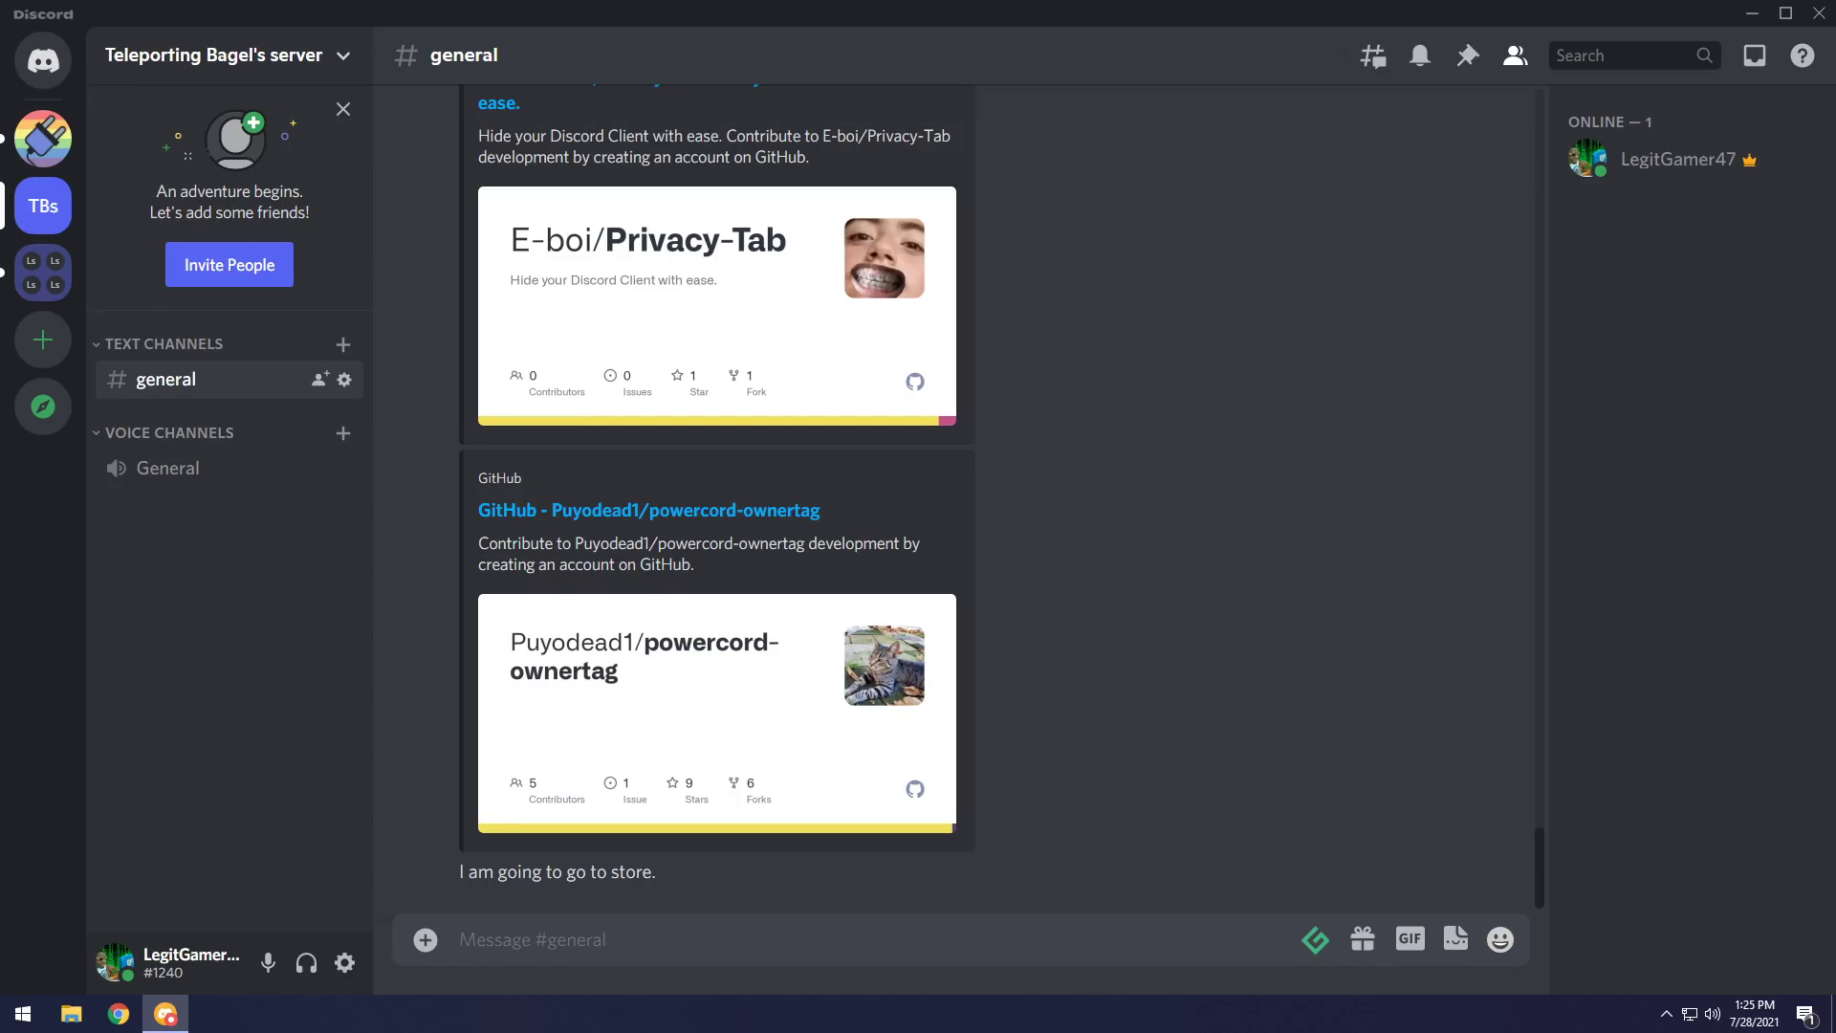
type("I am playing minecraft with my friends.")
key("Return")
type("furthermore i am going to go to the store")
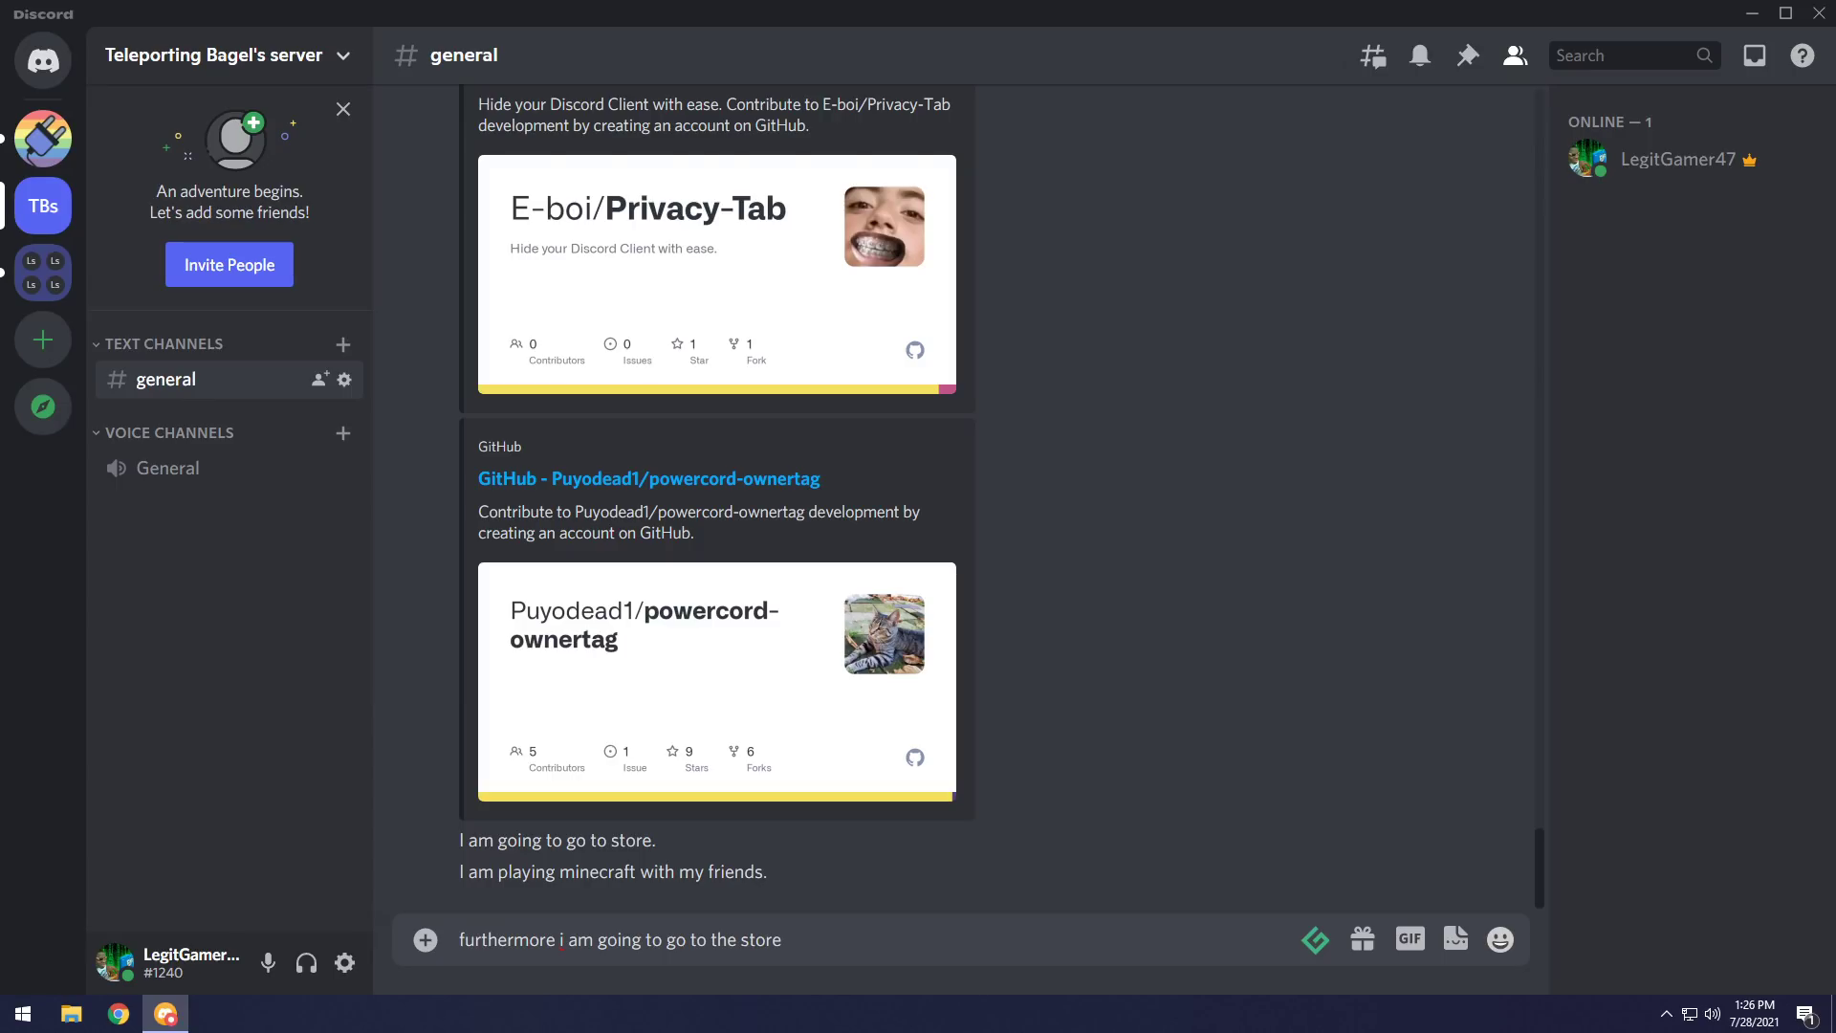
key("Return")
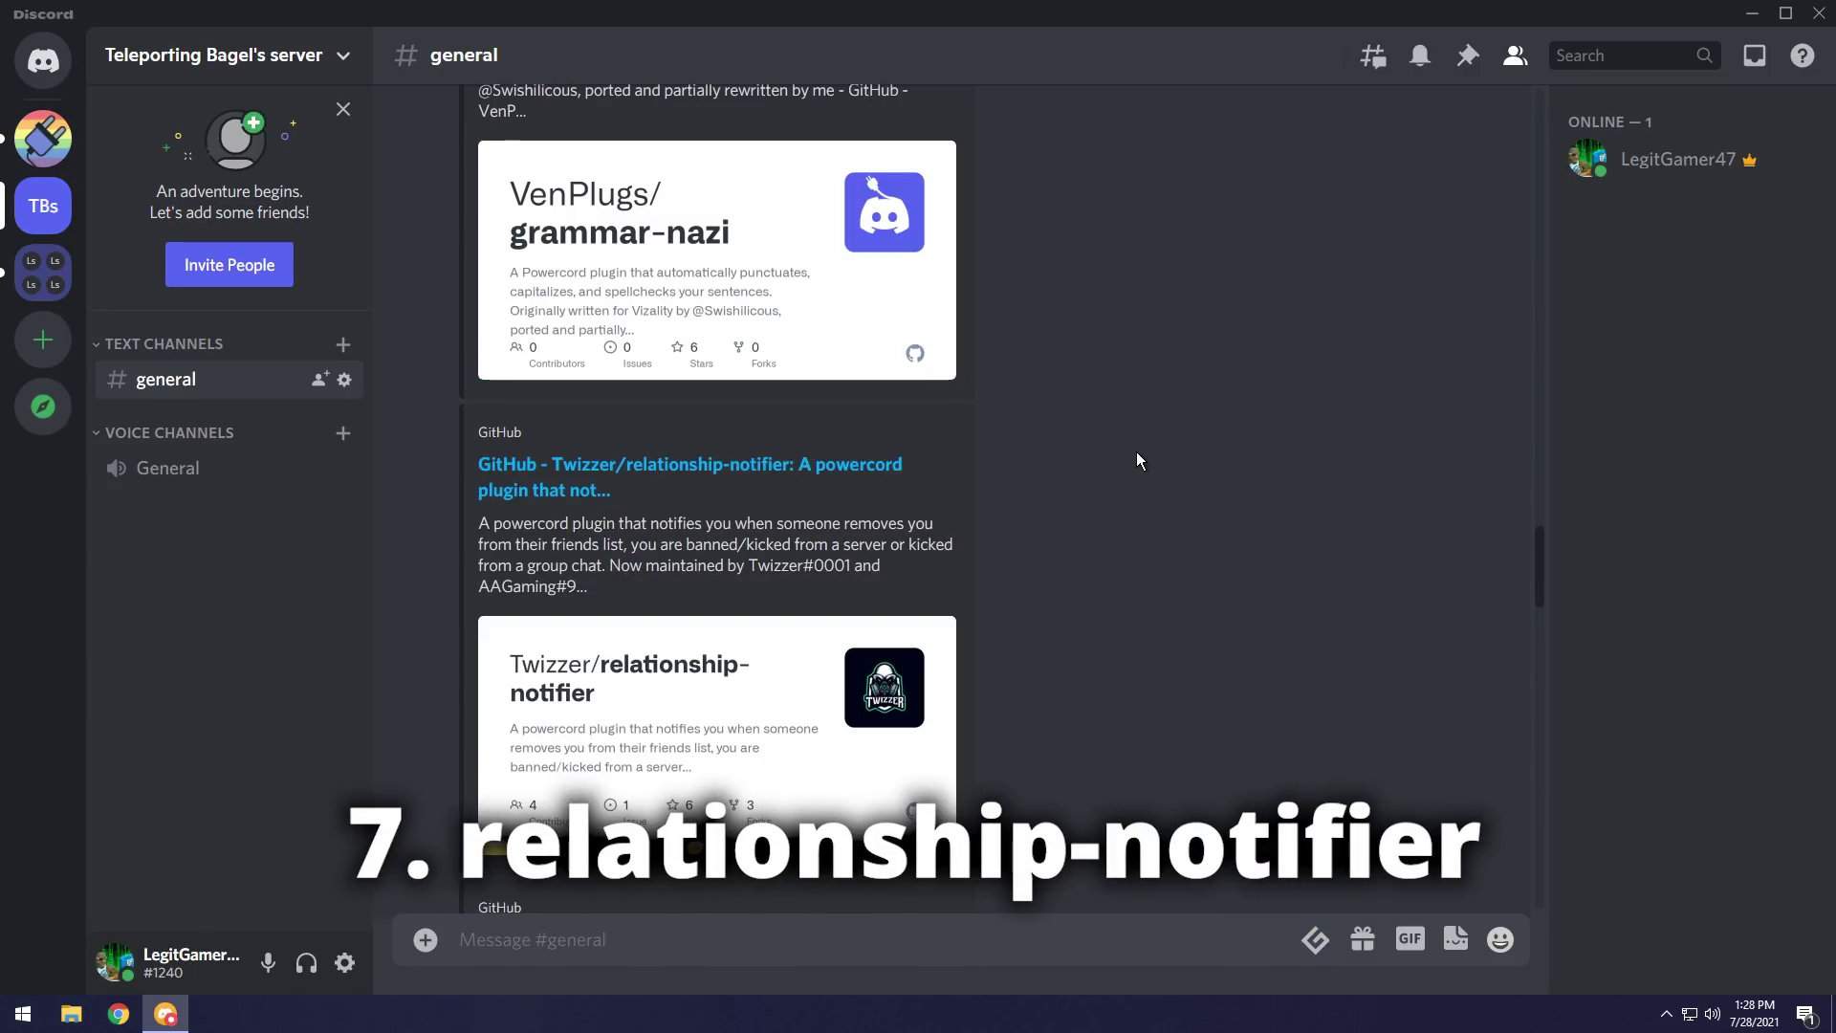
Install the relationship-notifier plugin from its link in #general.
right_click(751, 483)
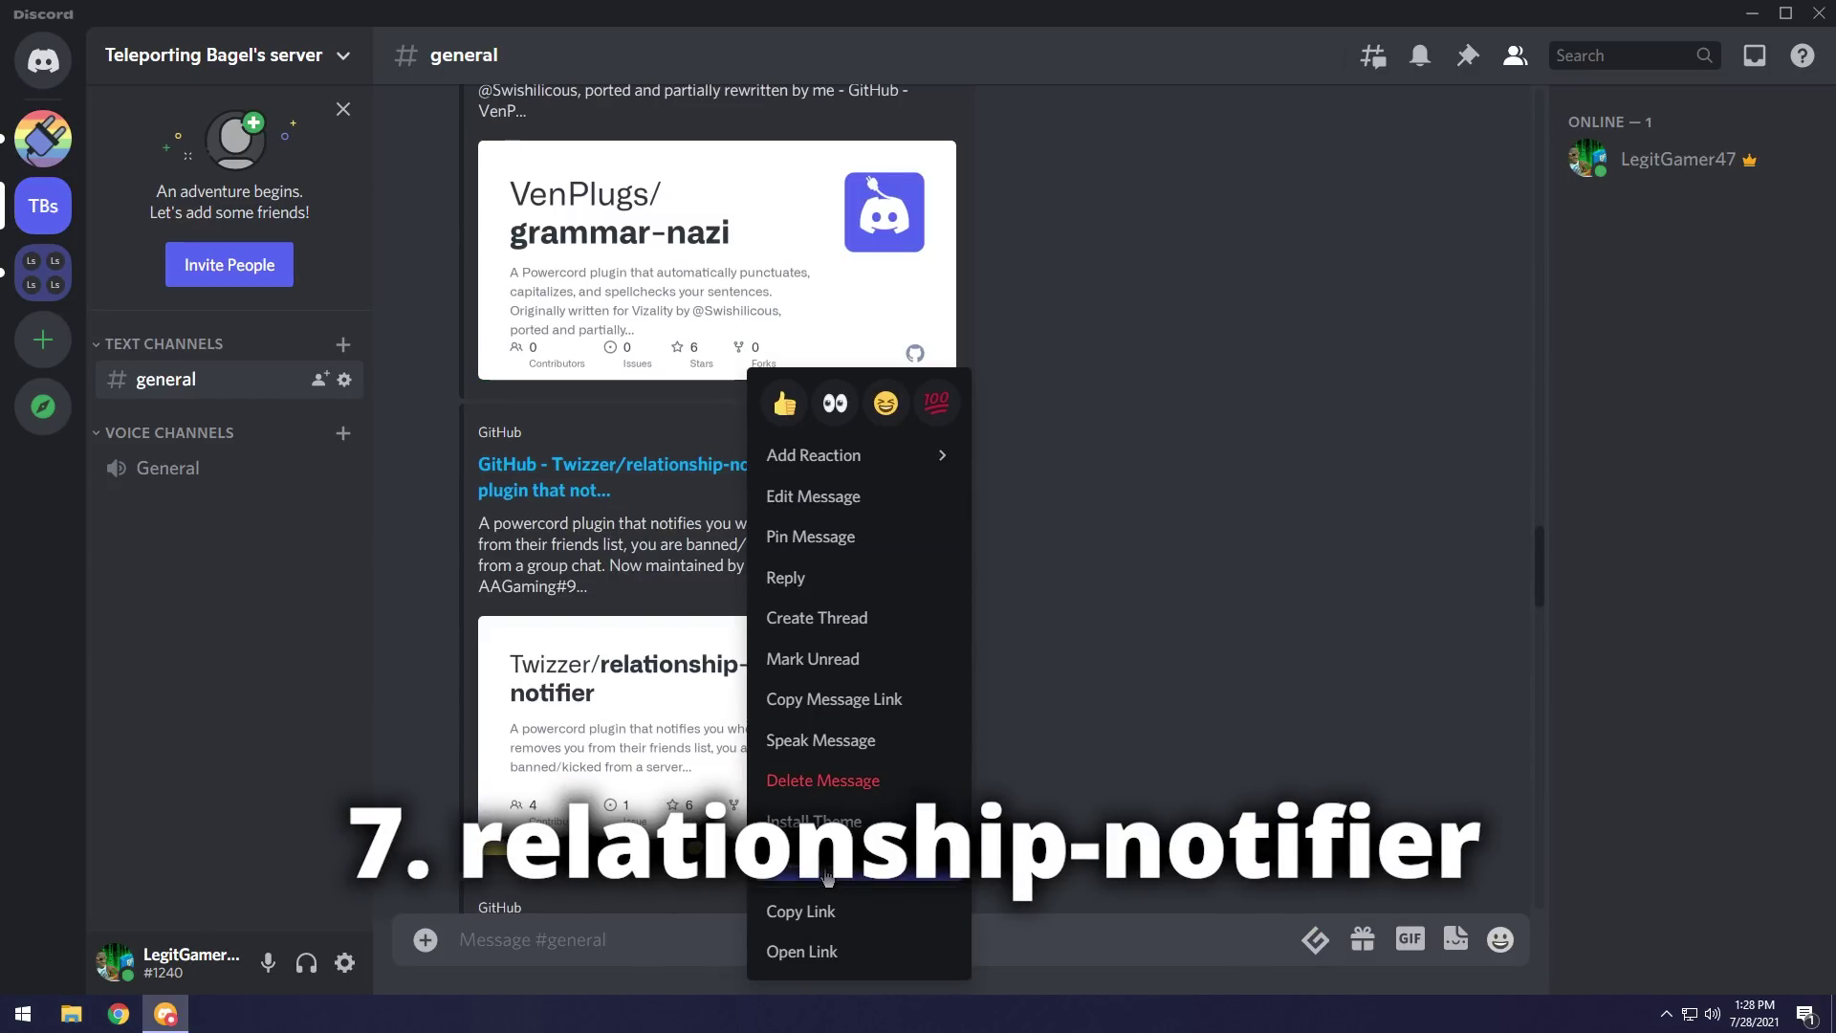
left_click(828, 877)
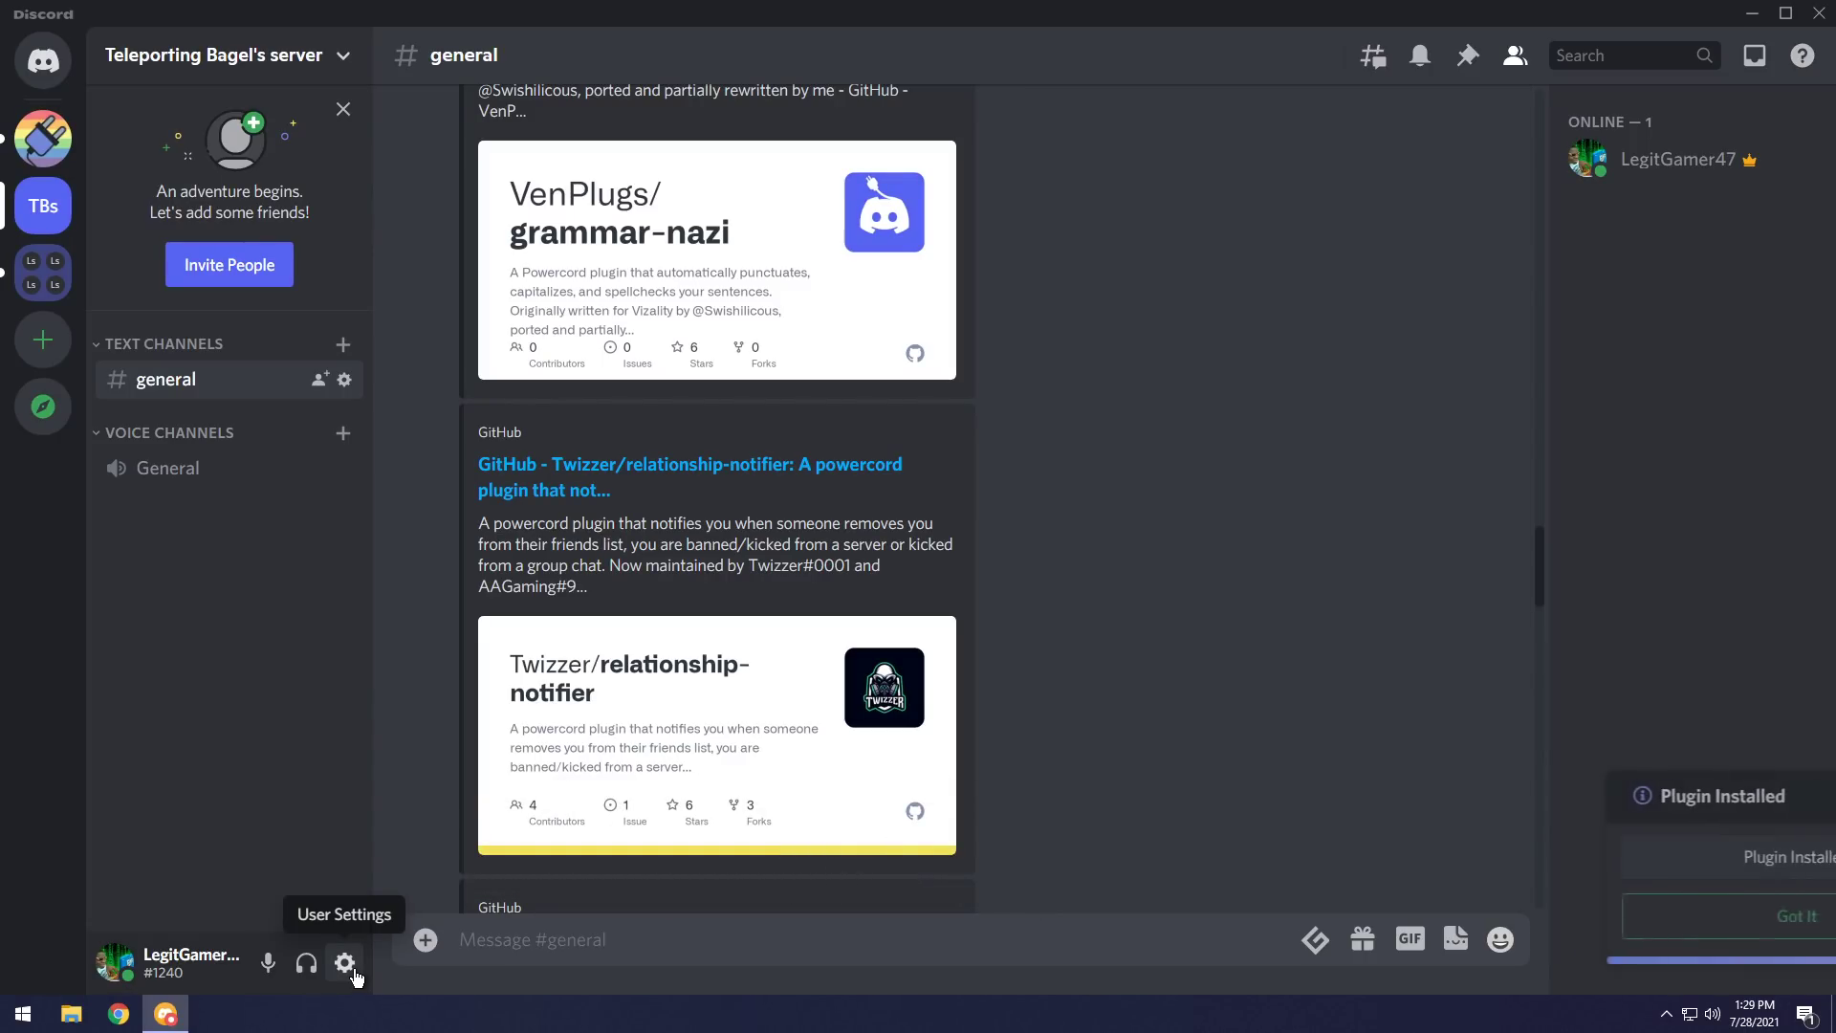
left_click(1559, 932)
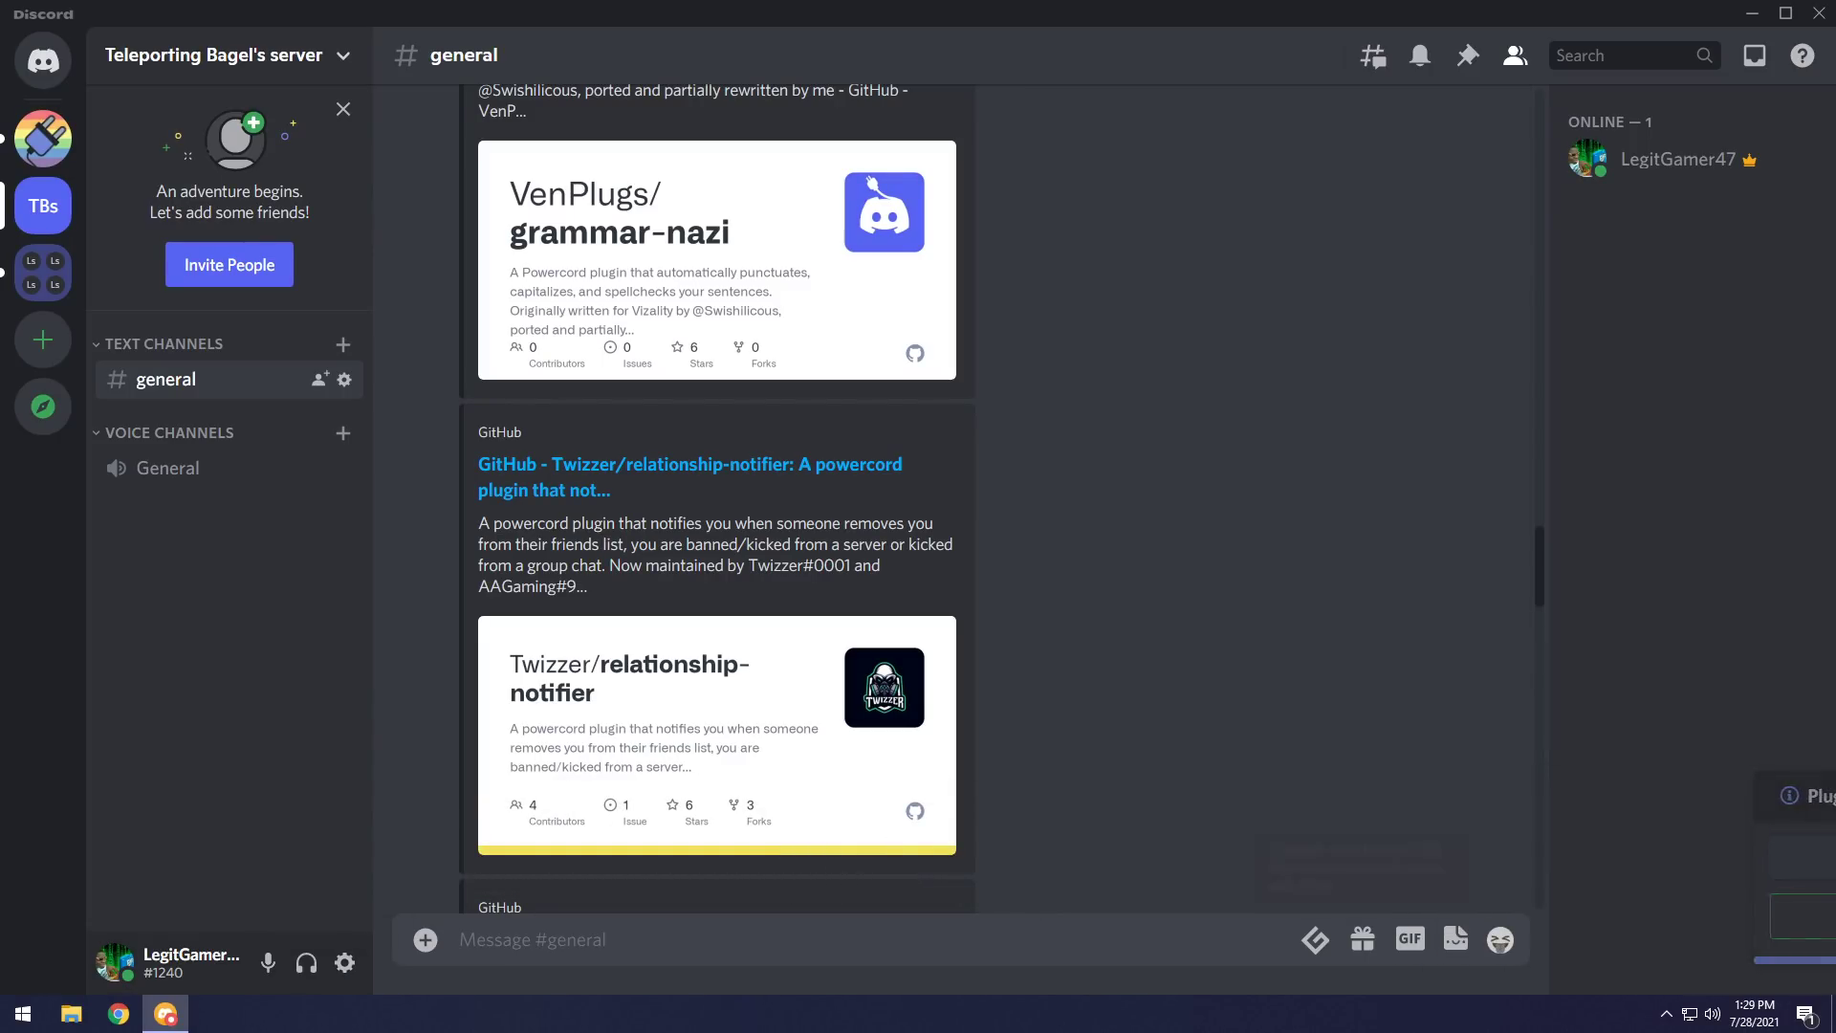
Open the Relationships Notifier settings and expand its Text section to review the removed, kicked and banned templates.
left_click(341, 961)
scroll(411, 827, "down", 5)
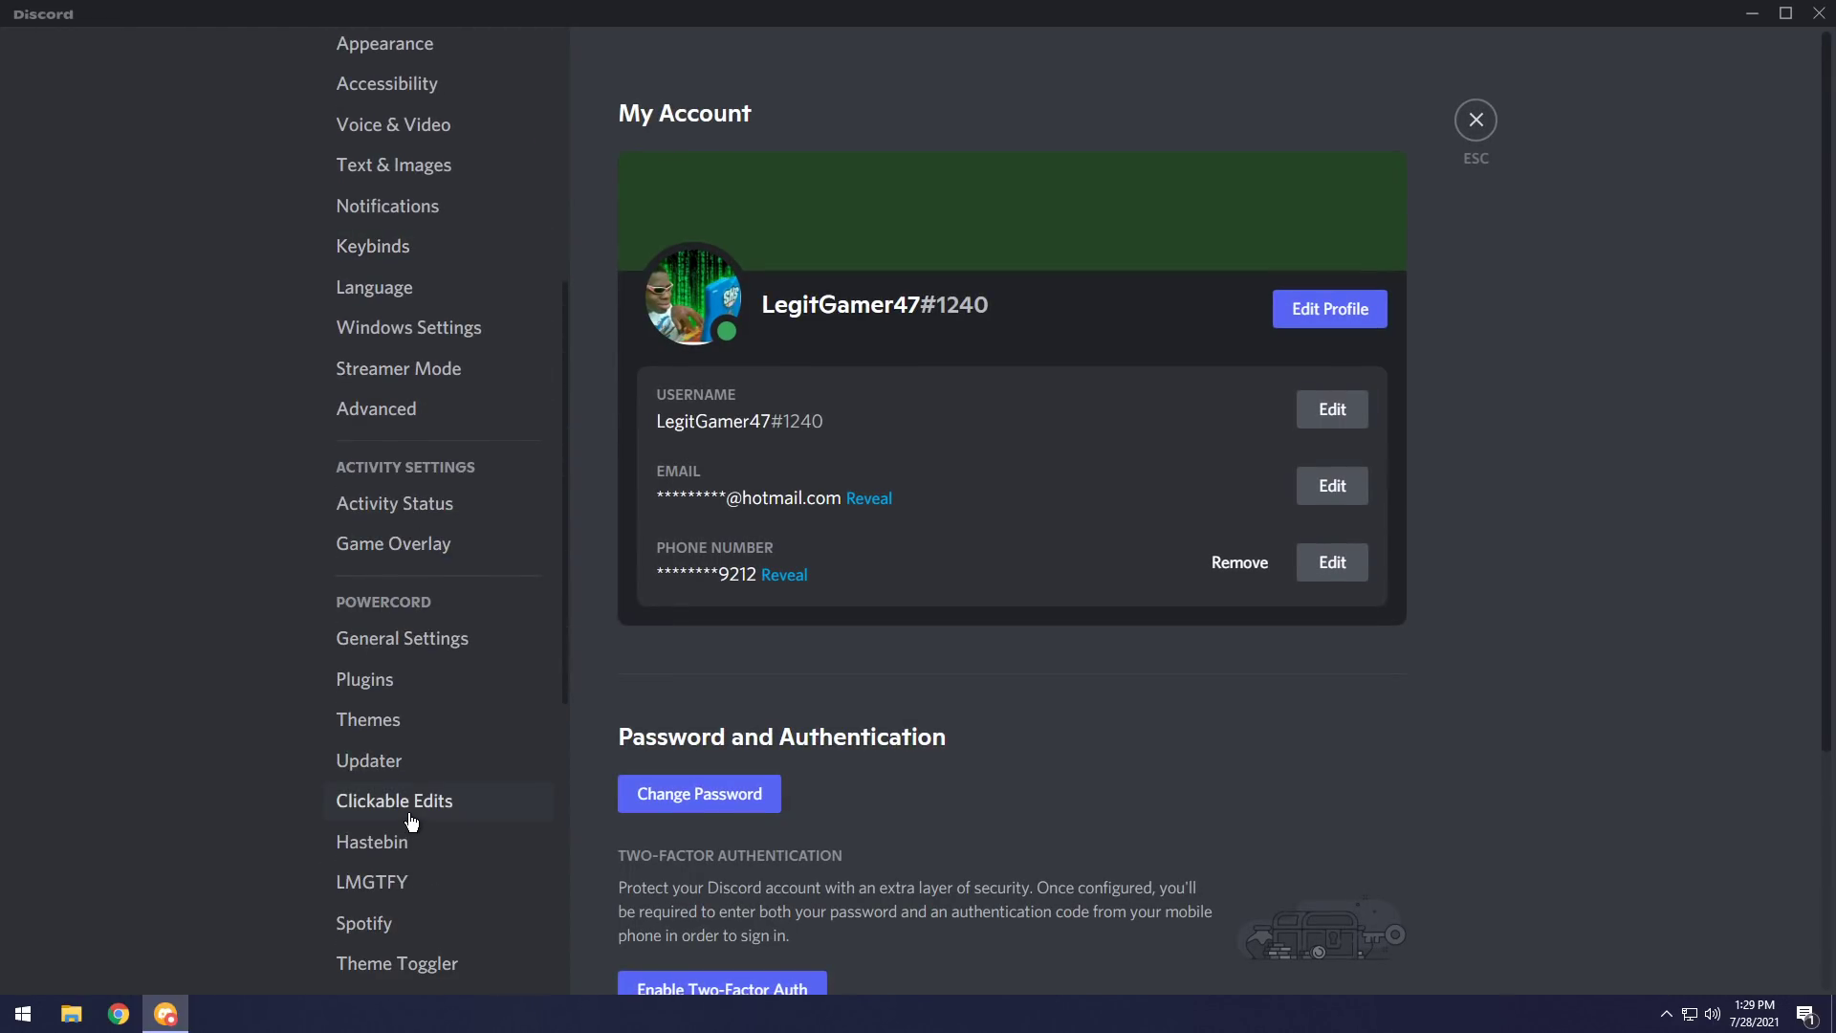
scroll(411, 822, "down", 3)
scroll(425, 860, "down", 2)
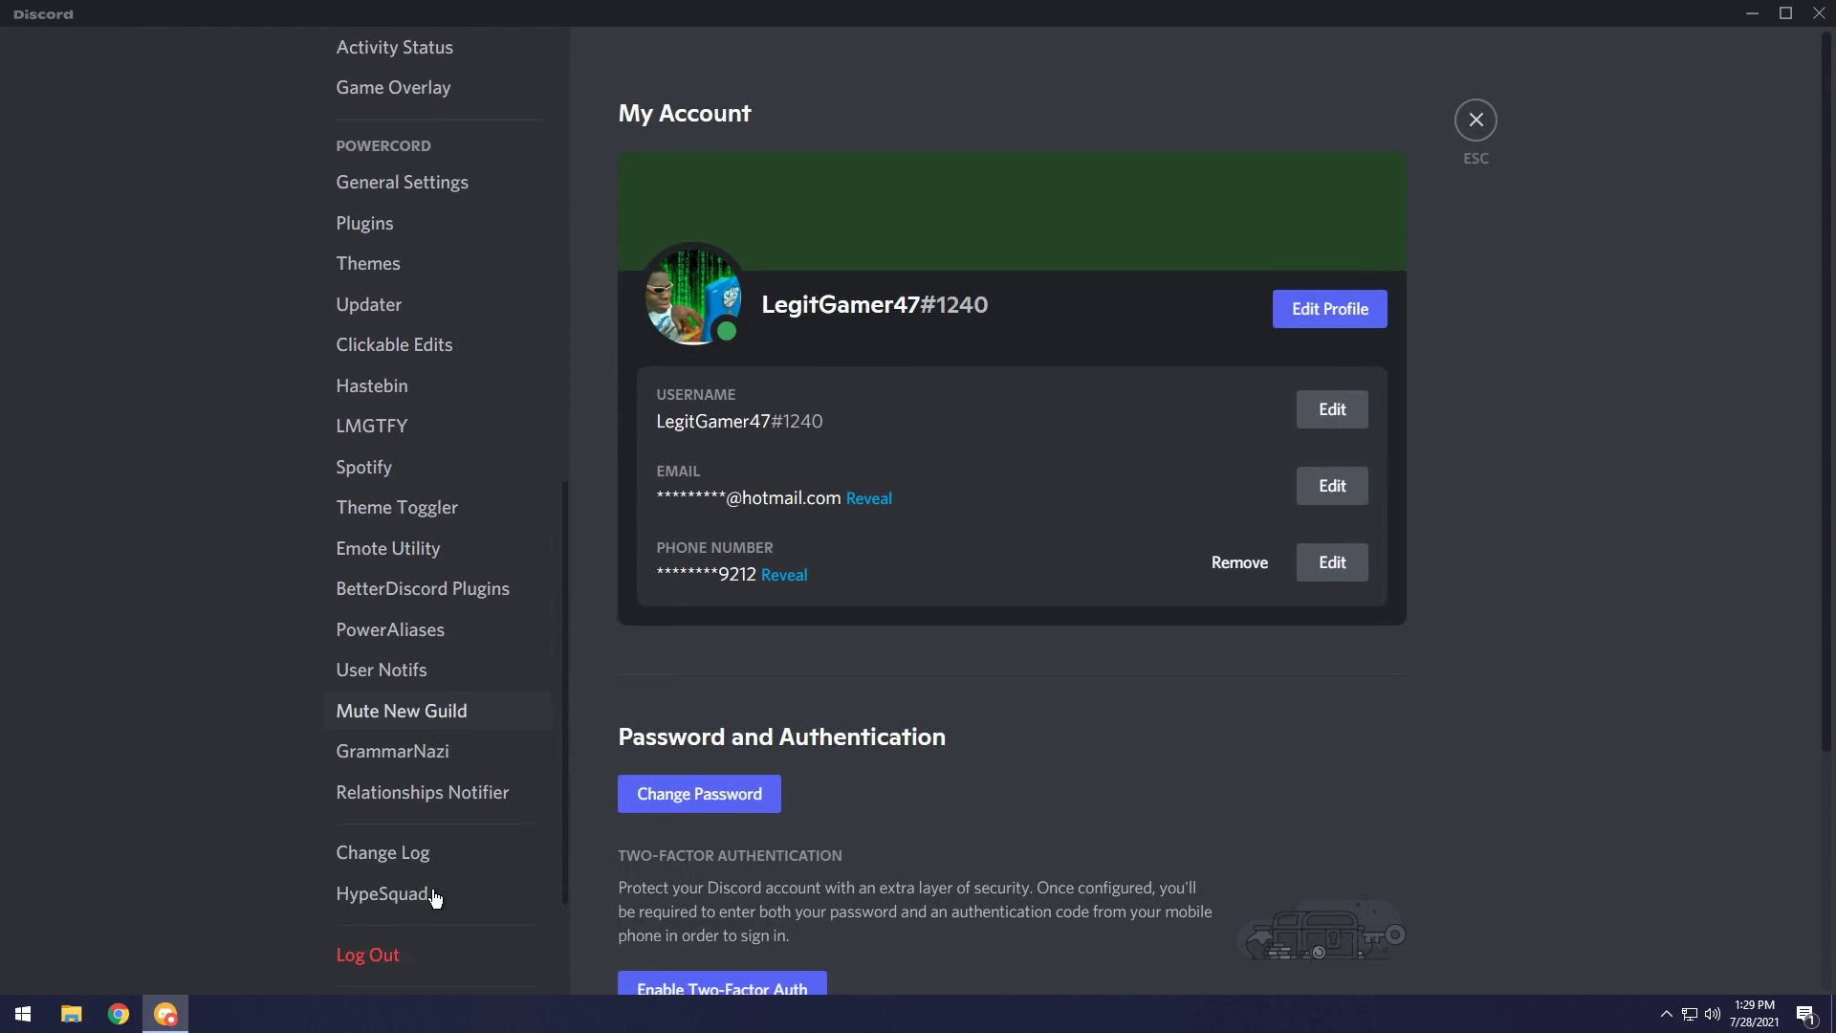
left_click(407, 774)
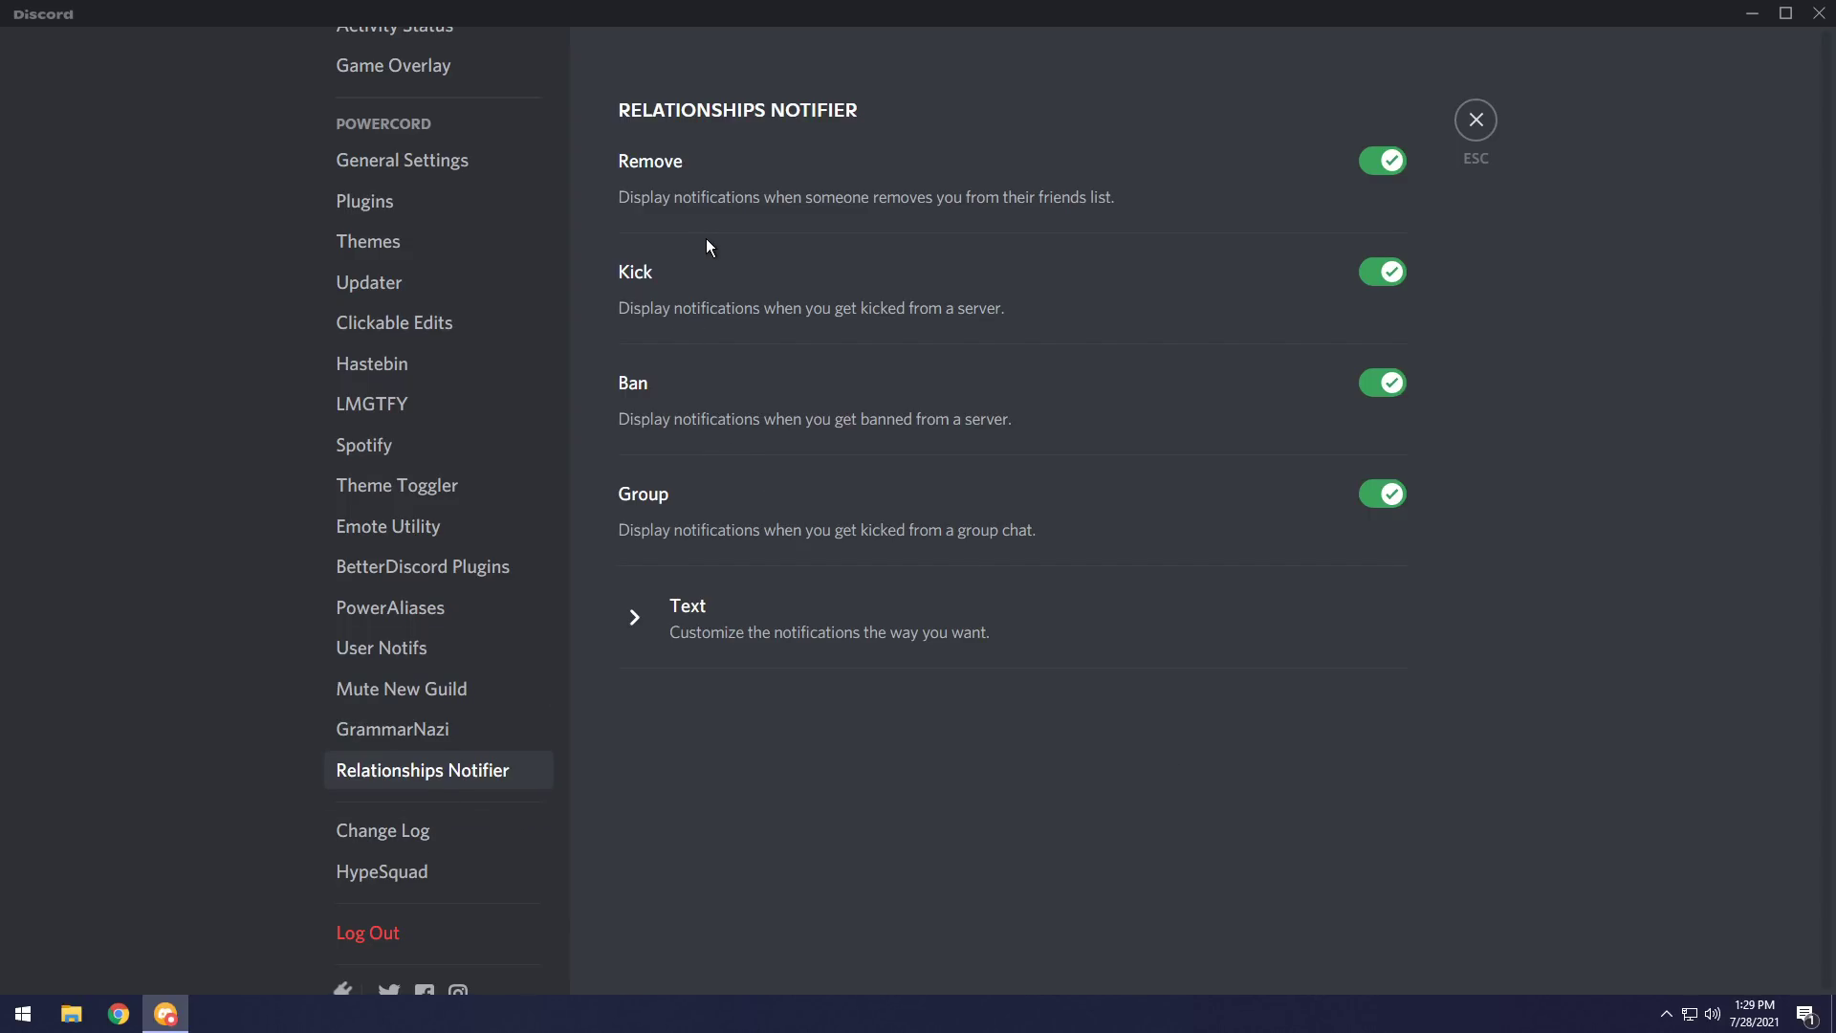
left_click(636, 620)
scroll(1013, 533, "down", 3)
scroll(969, 454, "down", 4)
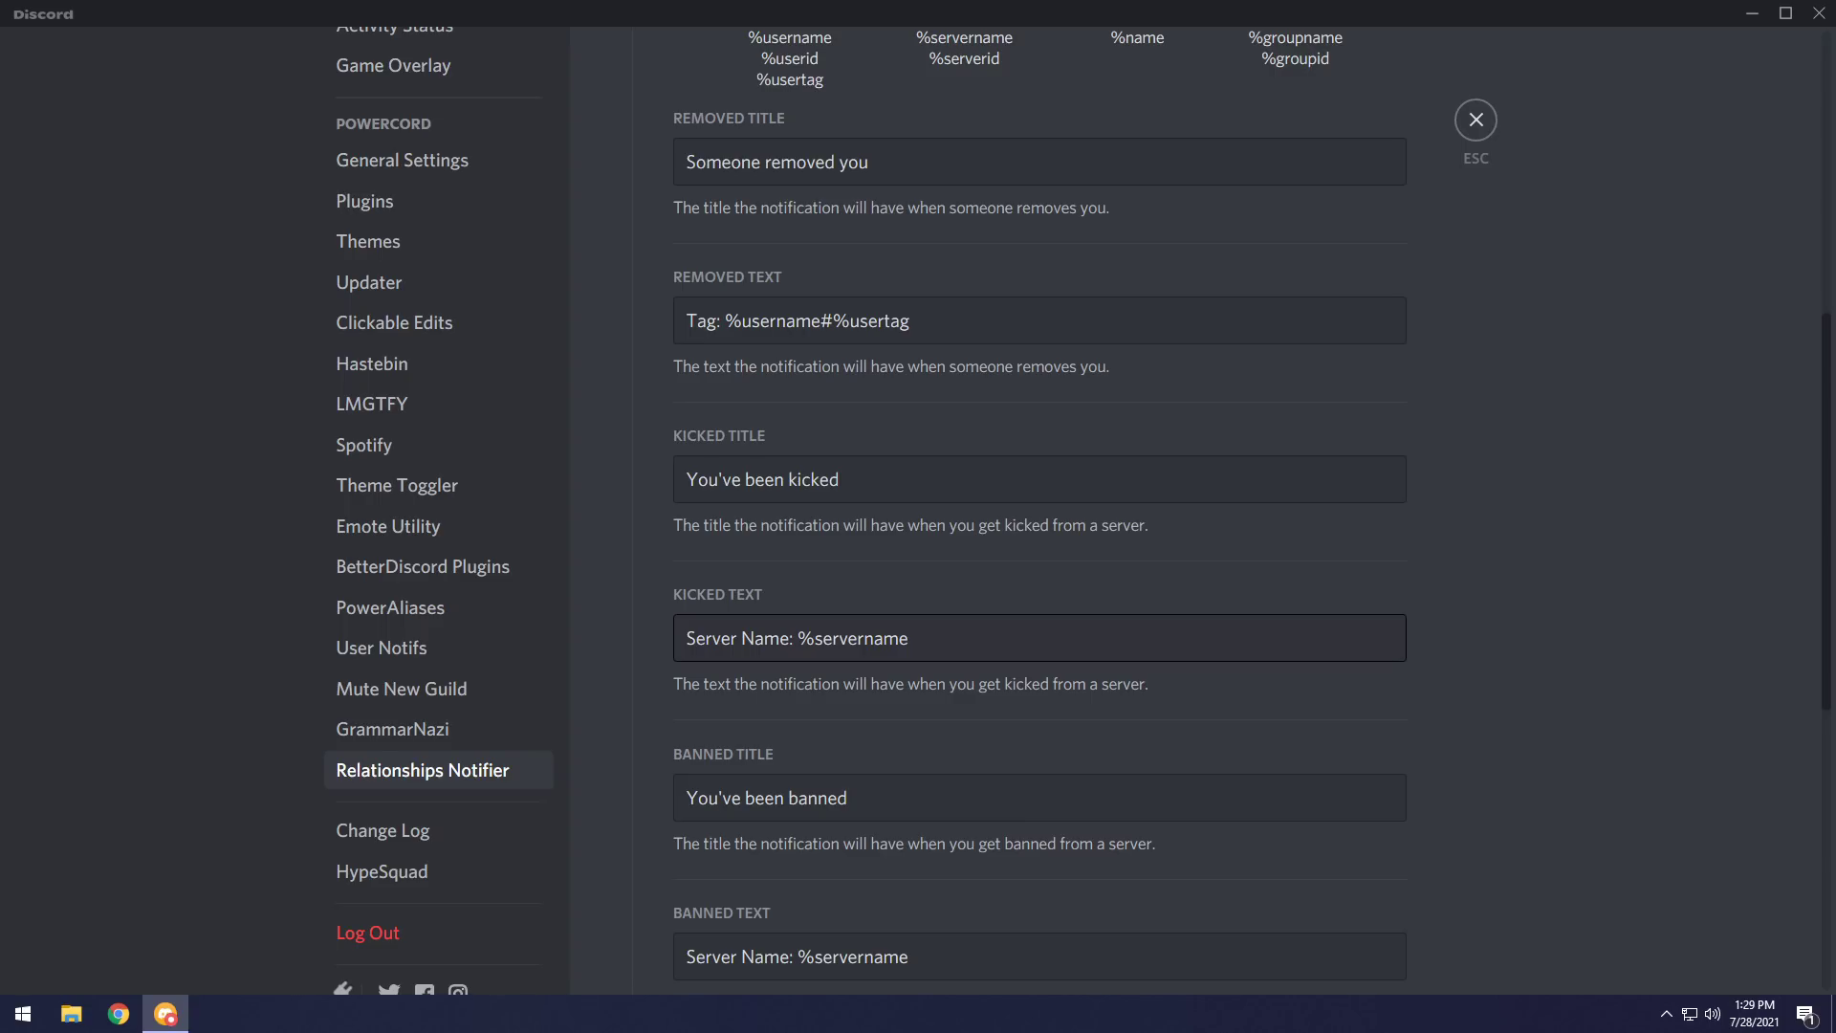
Go back to the chat, then open the Better Replies plugin settings.
left_click(1476, 119)
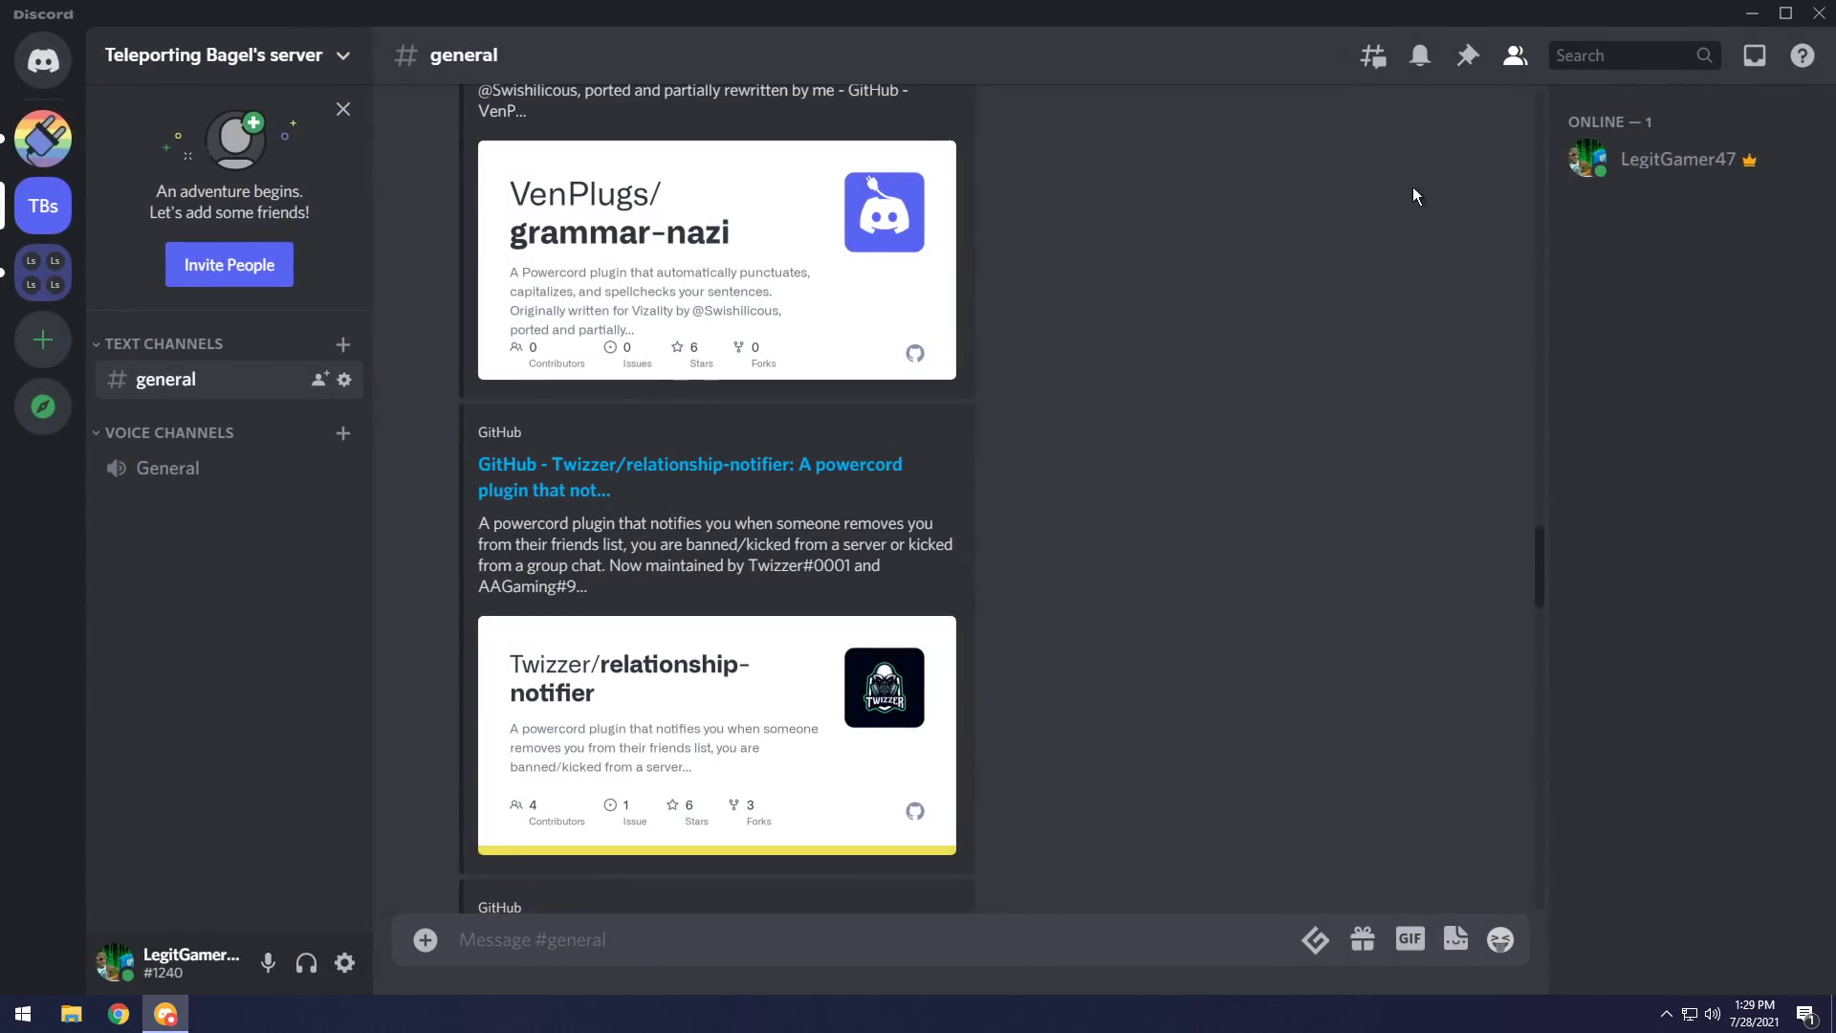
scroll(1178, 512, "down", 6)
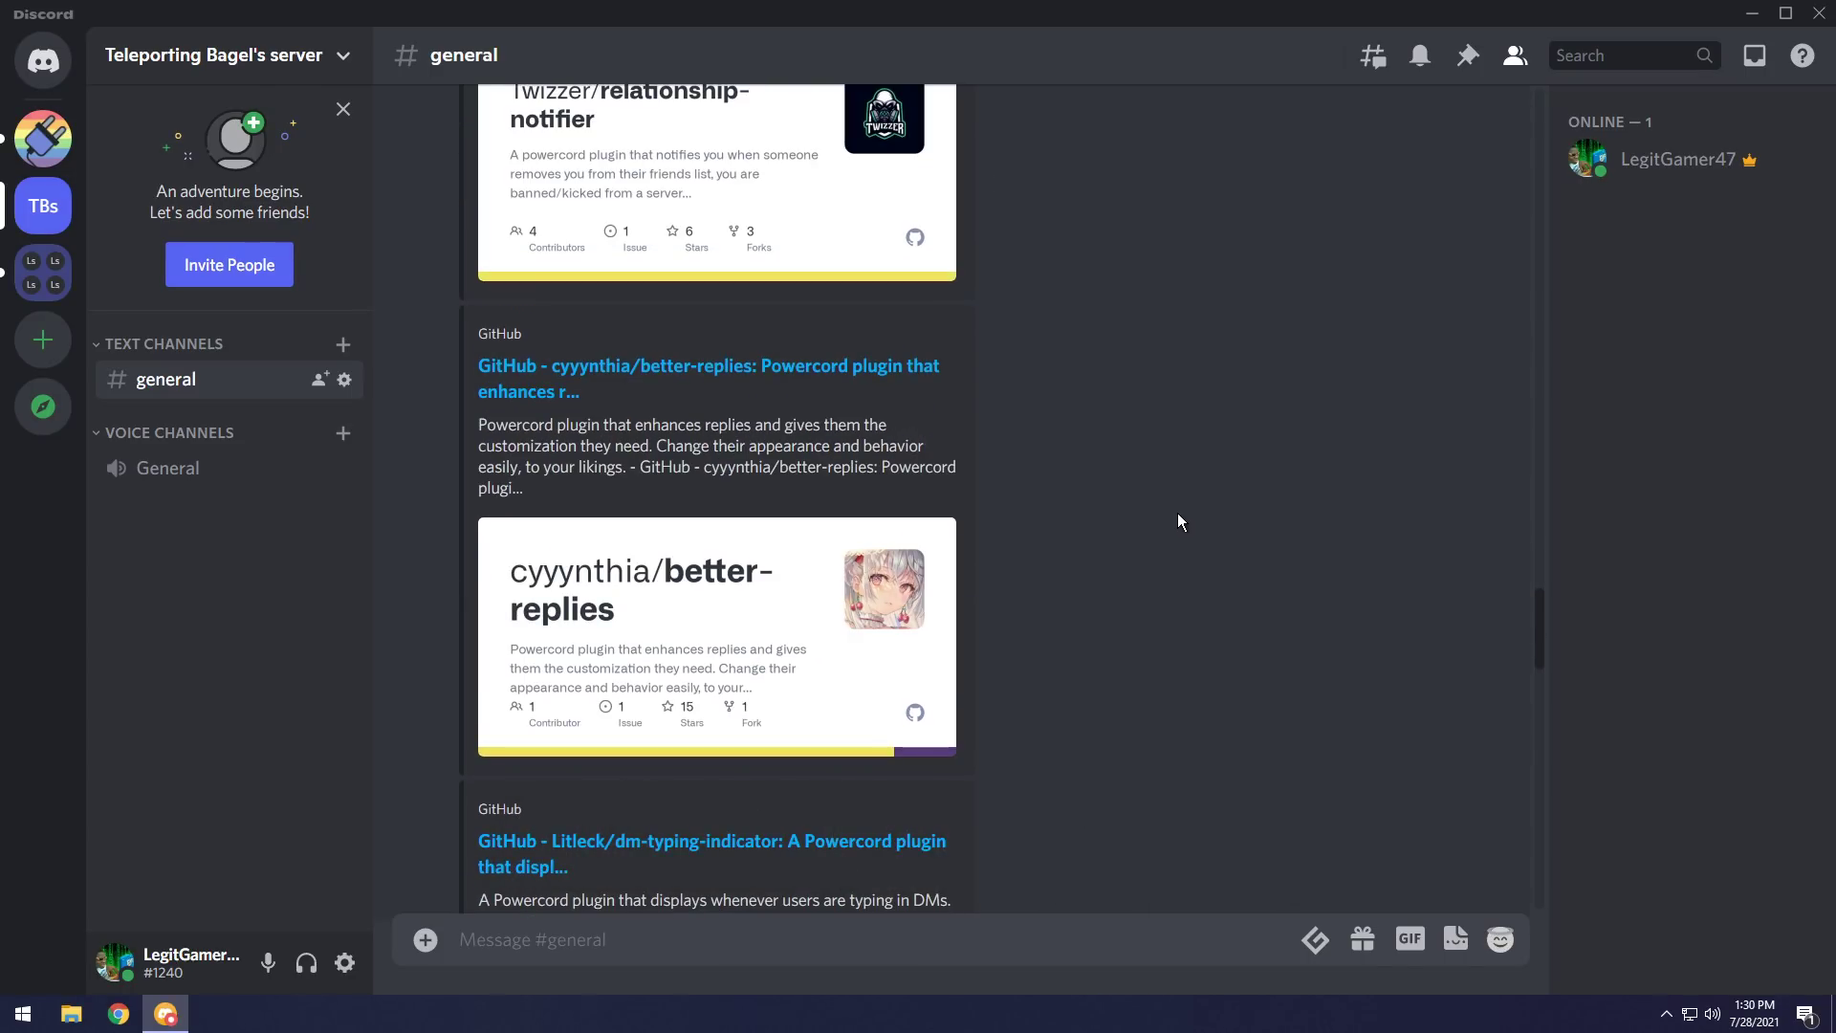
left_click(343, 962)
scroll(414, 758, "down", 10)
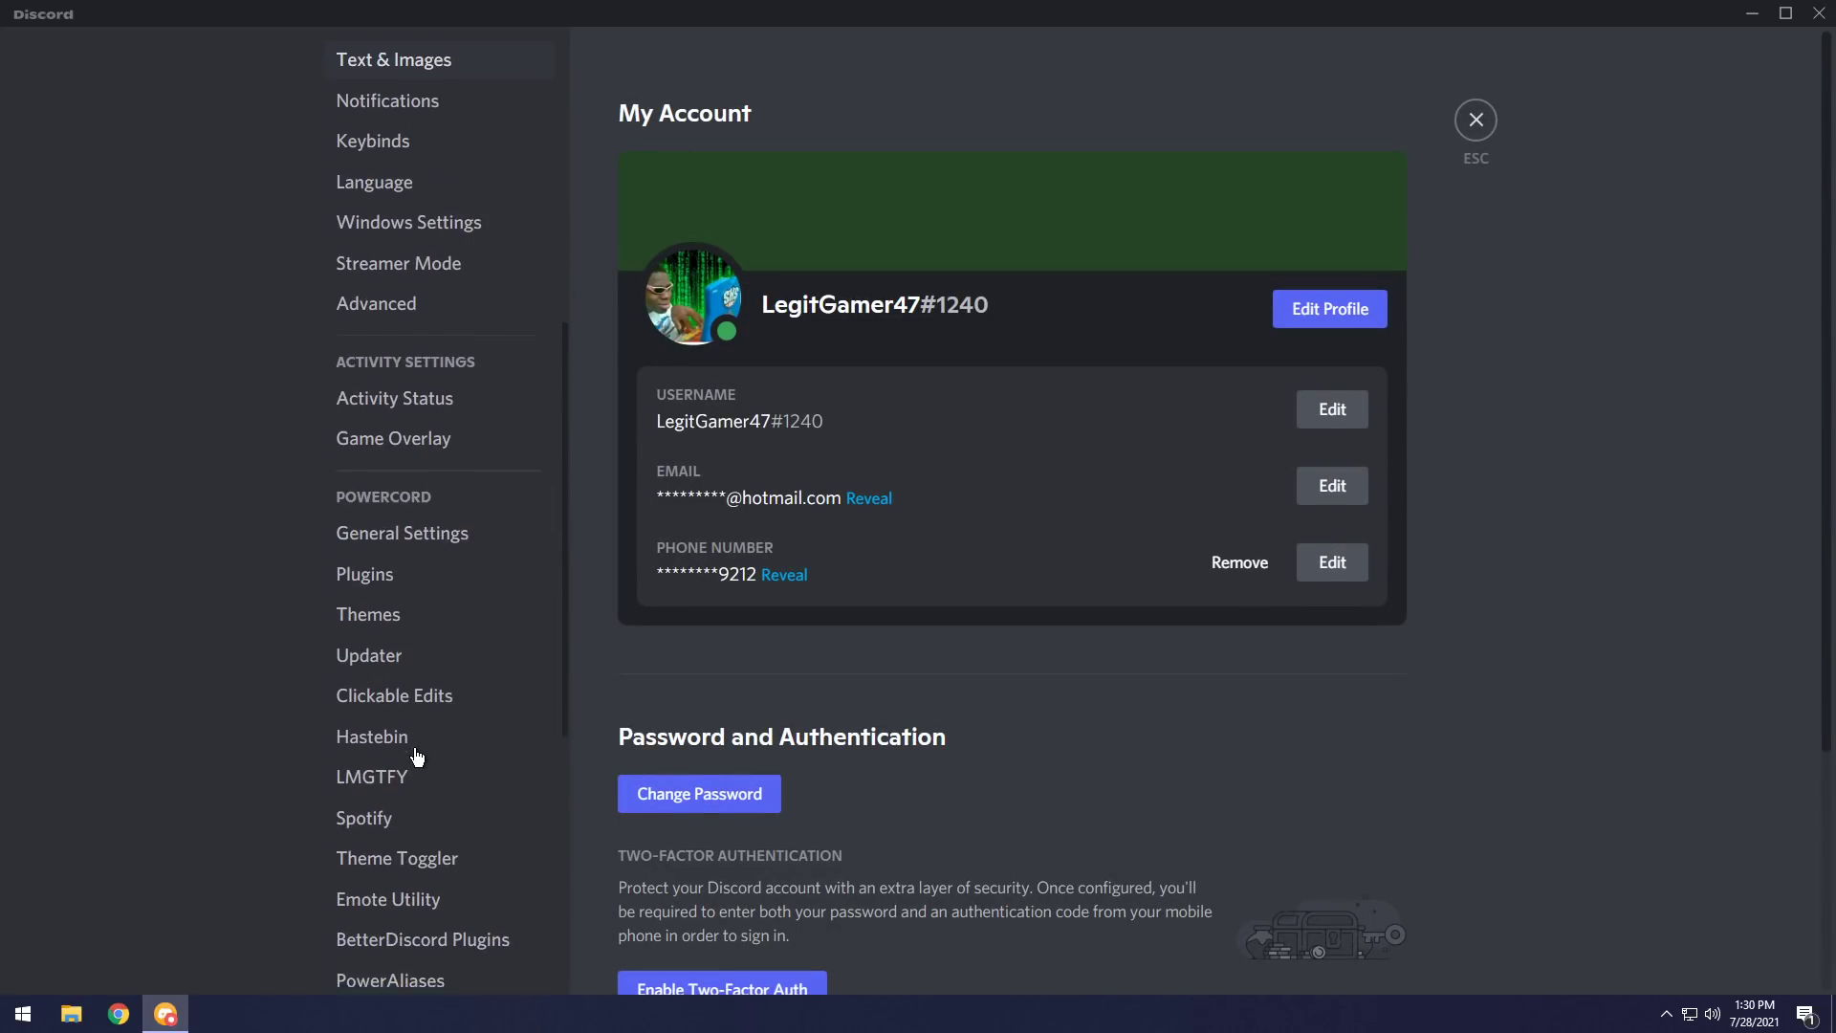
left_click(399, 718)
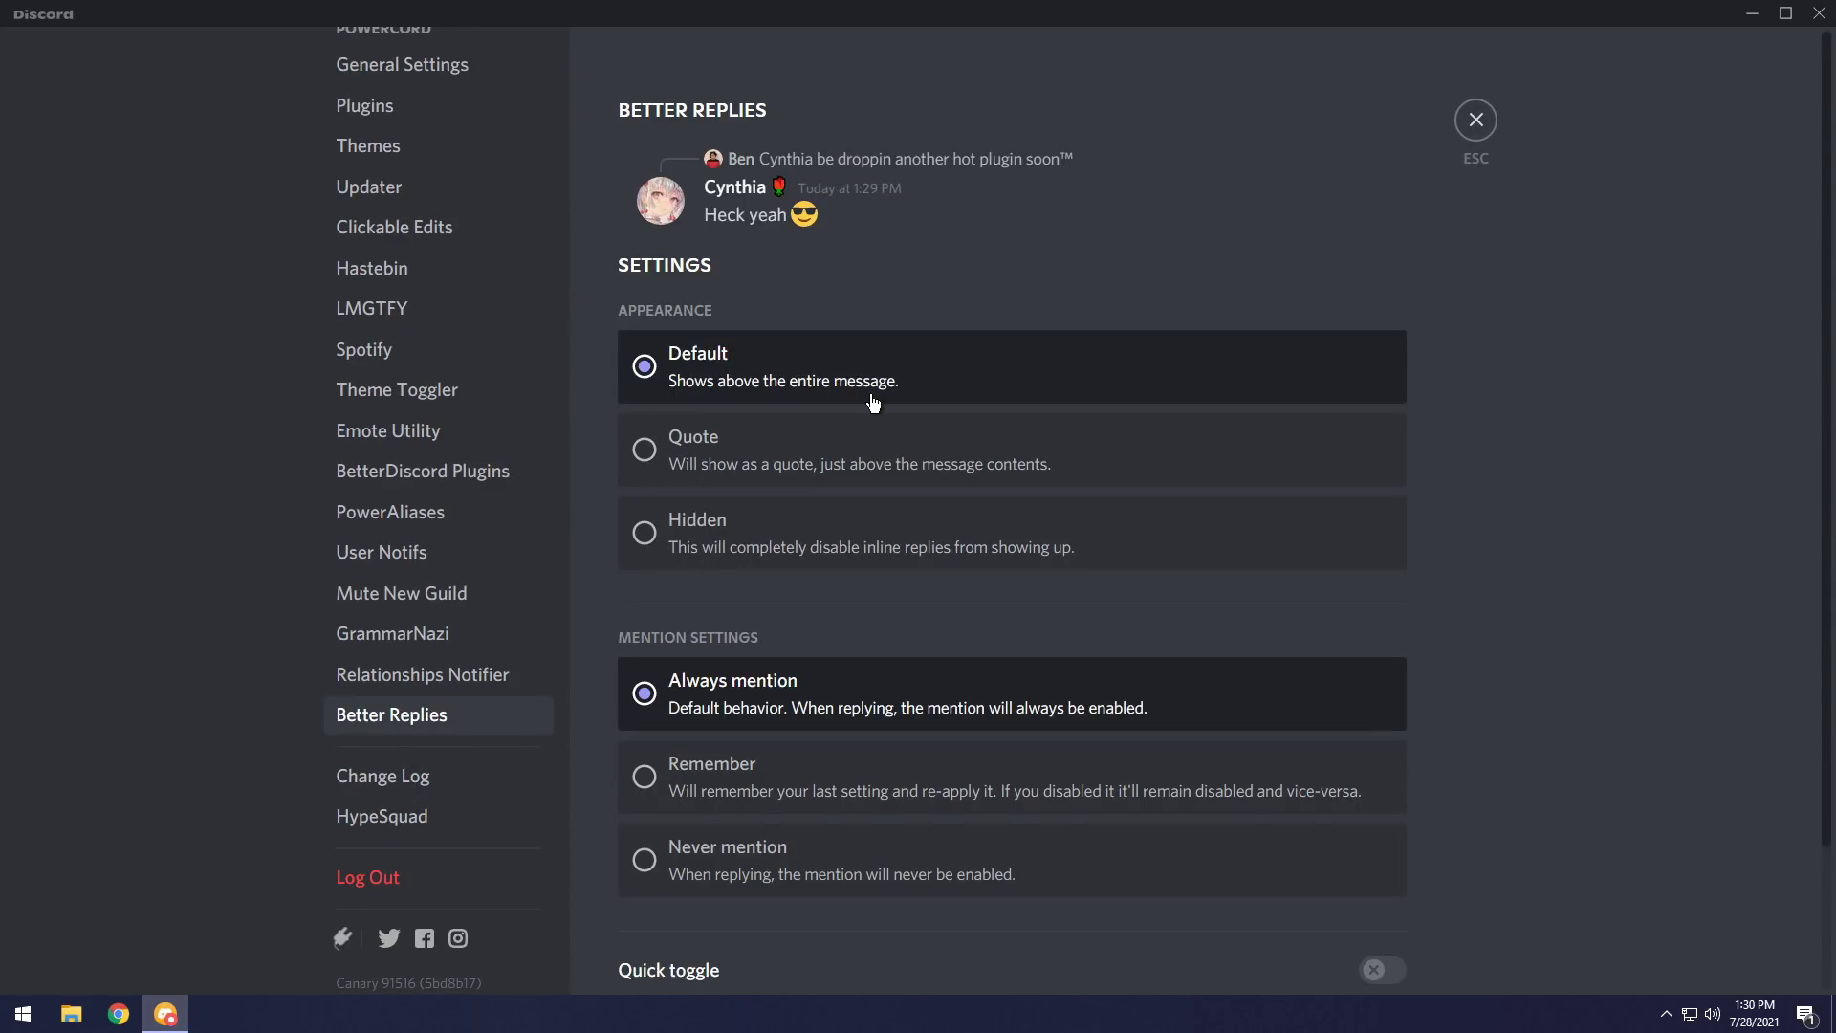
Set Better Replies appearance to Quote and its mention setting to Remember.
left_click(653, 457)
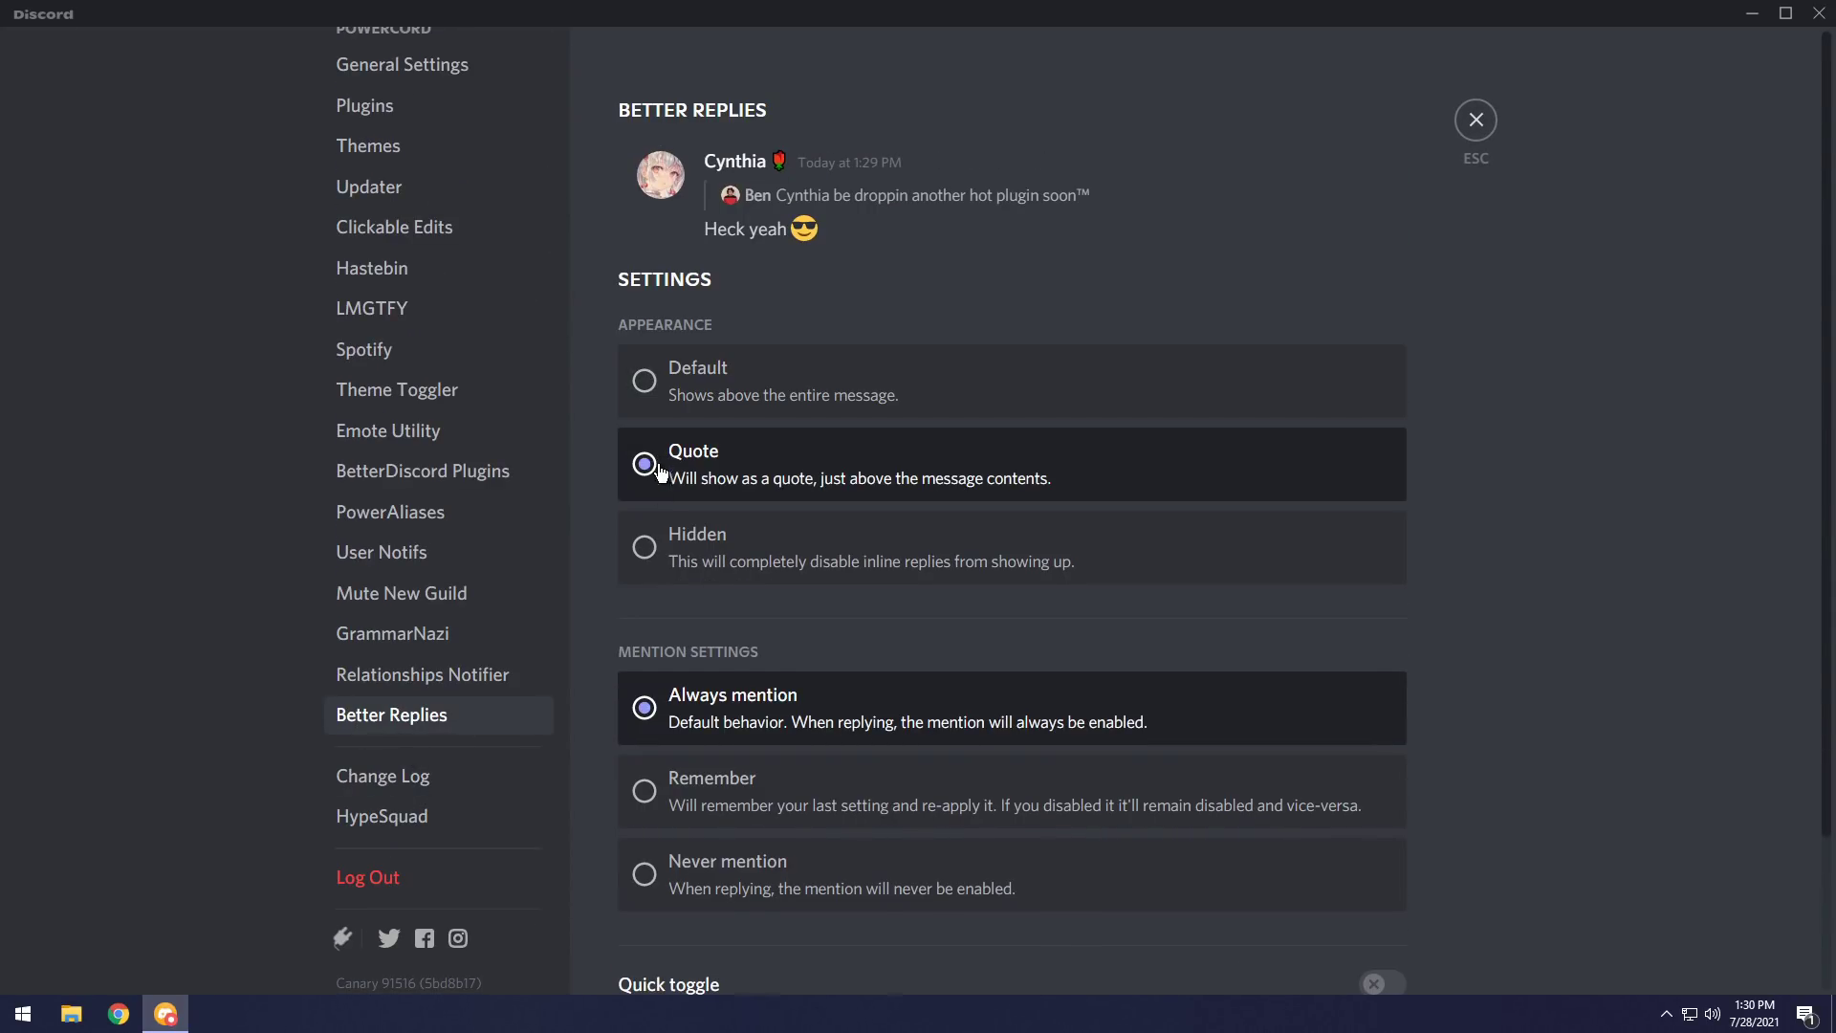
left_click(647, 543)
left_click(656, 447)
scroll(684, 467, "down", 2)
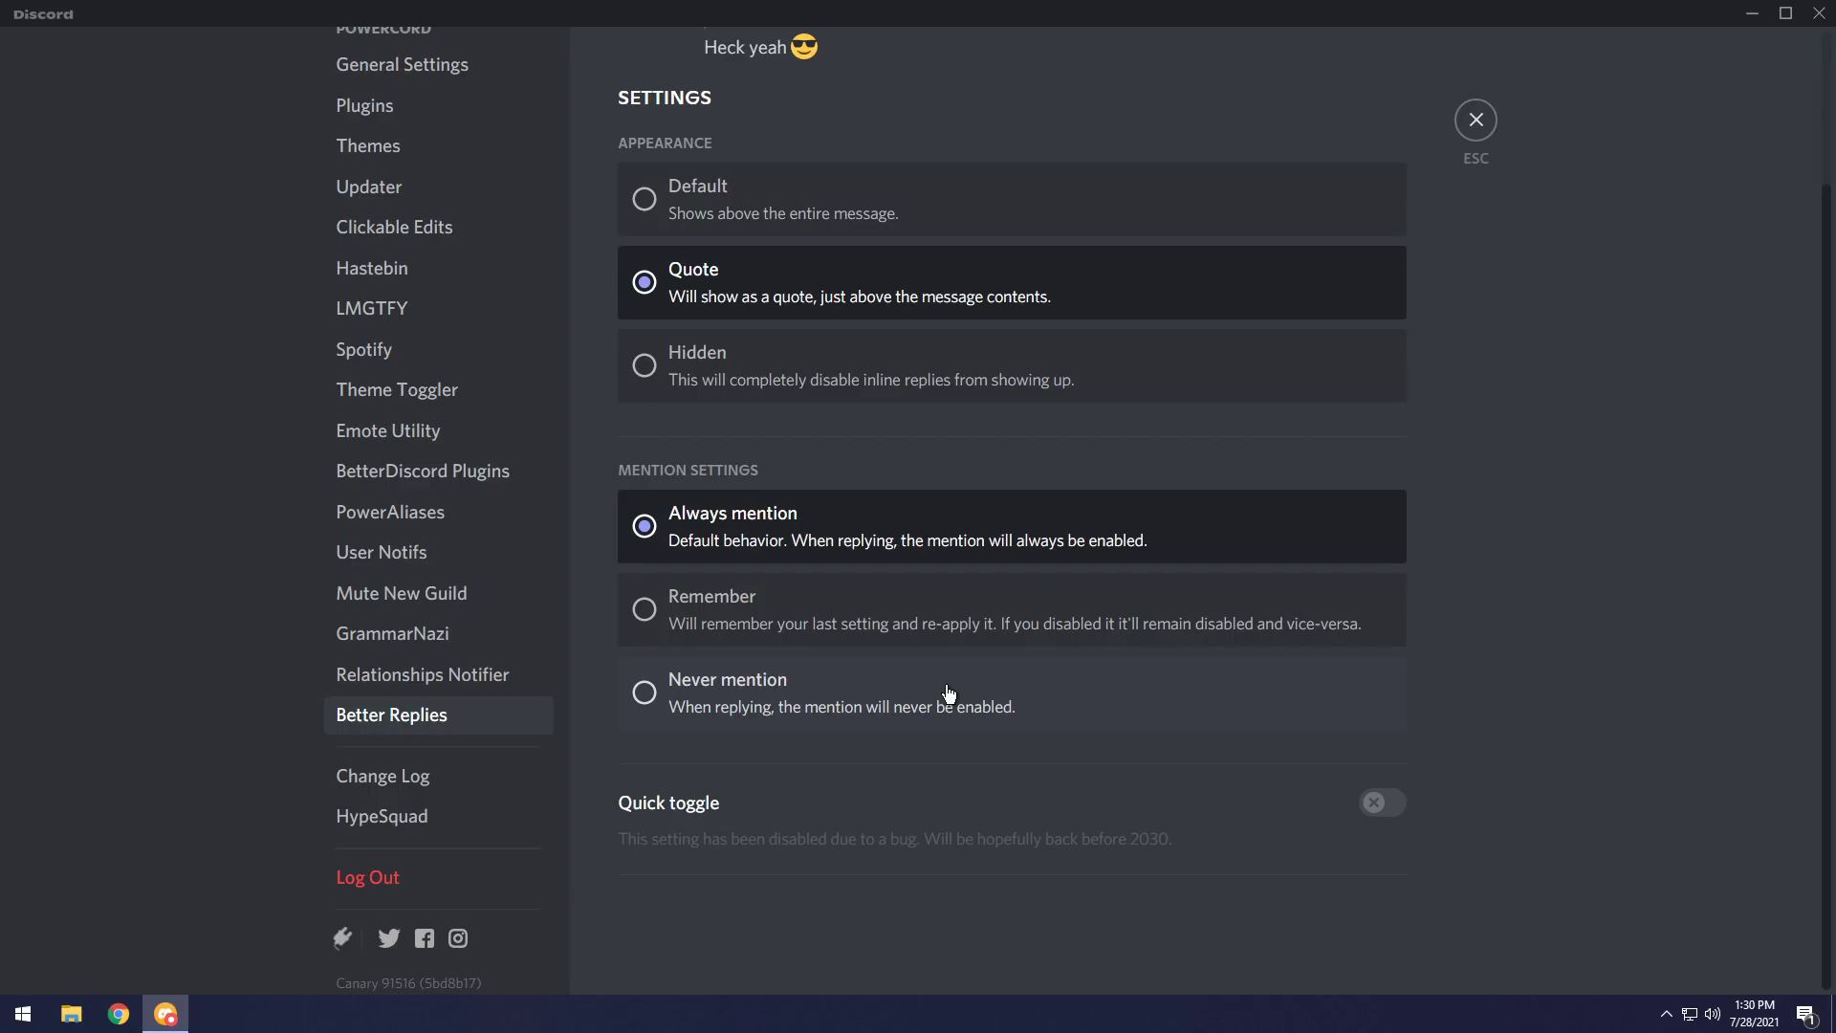
left_click(727, 614)
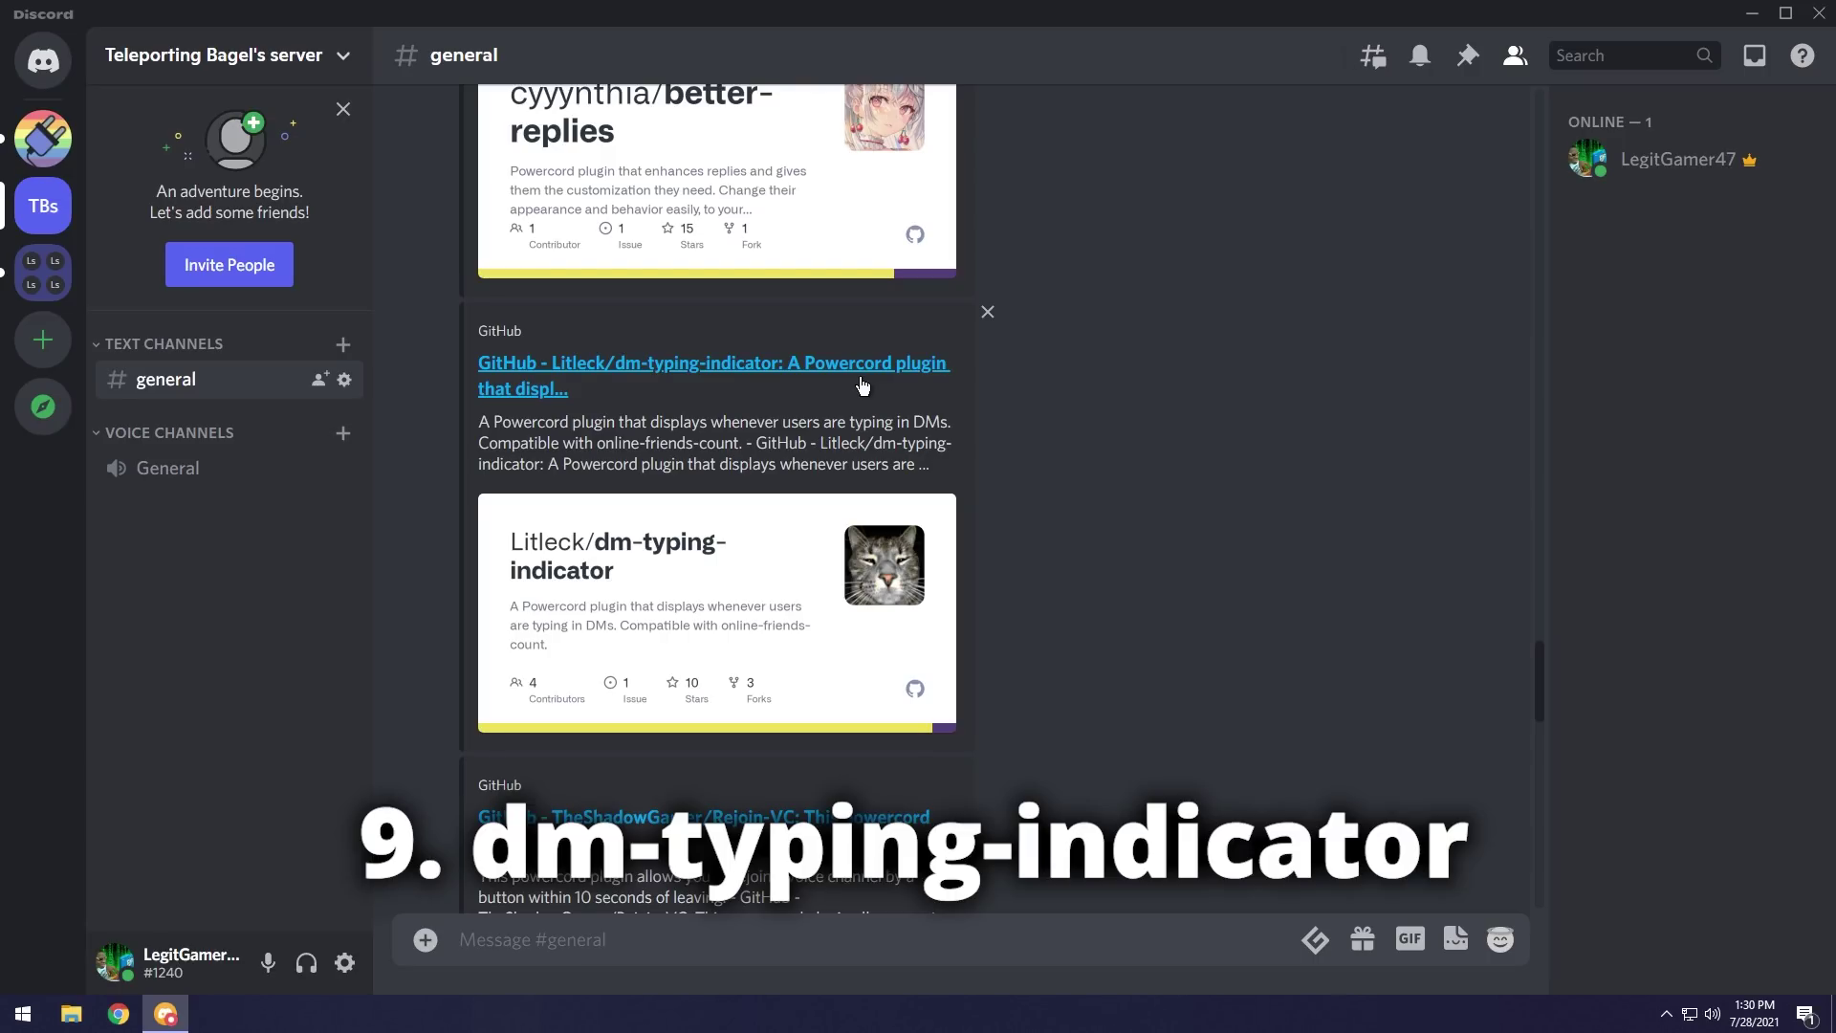
Install the dm-typing-indicator plugin from its link and open its settings.
right_click(861, 386)
left_click(947, 909)
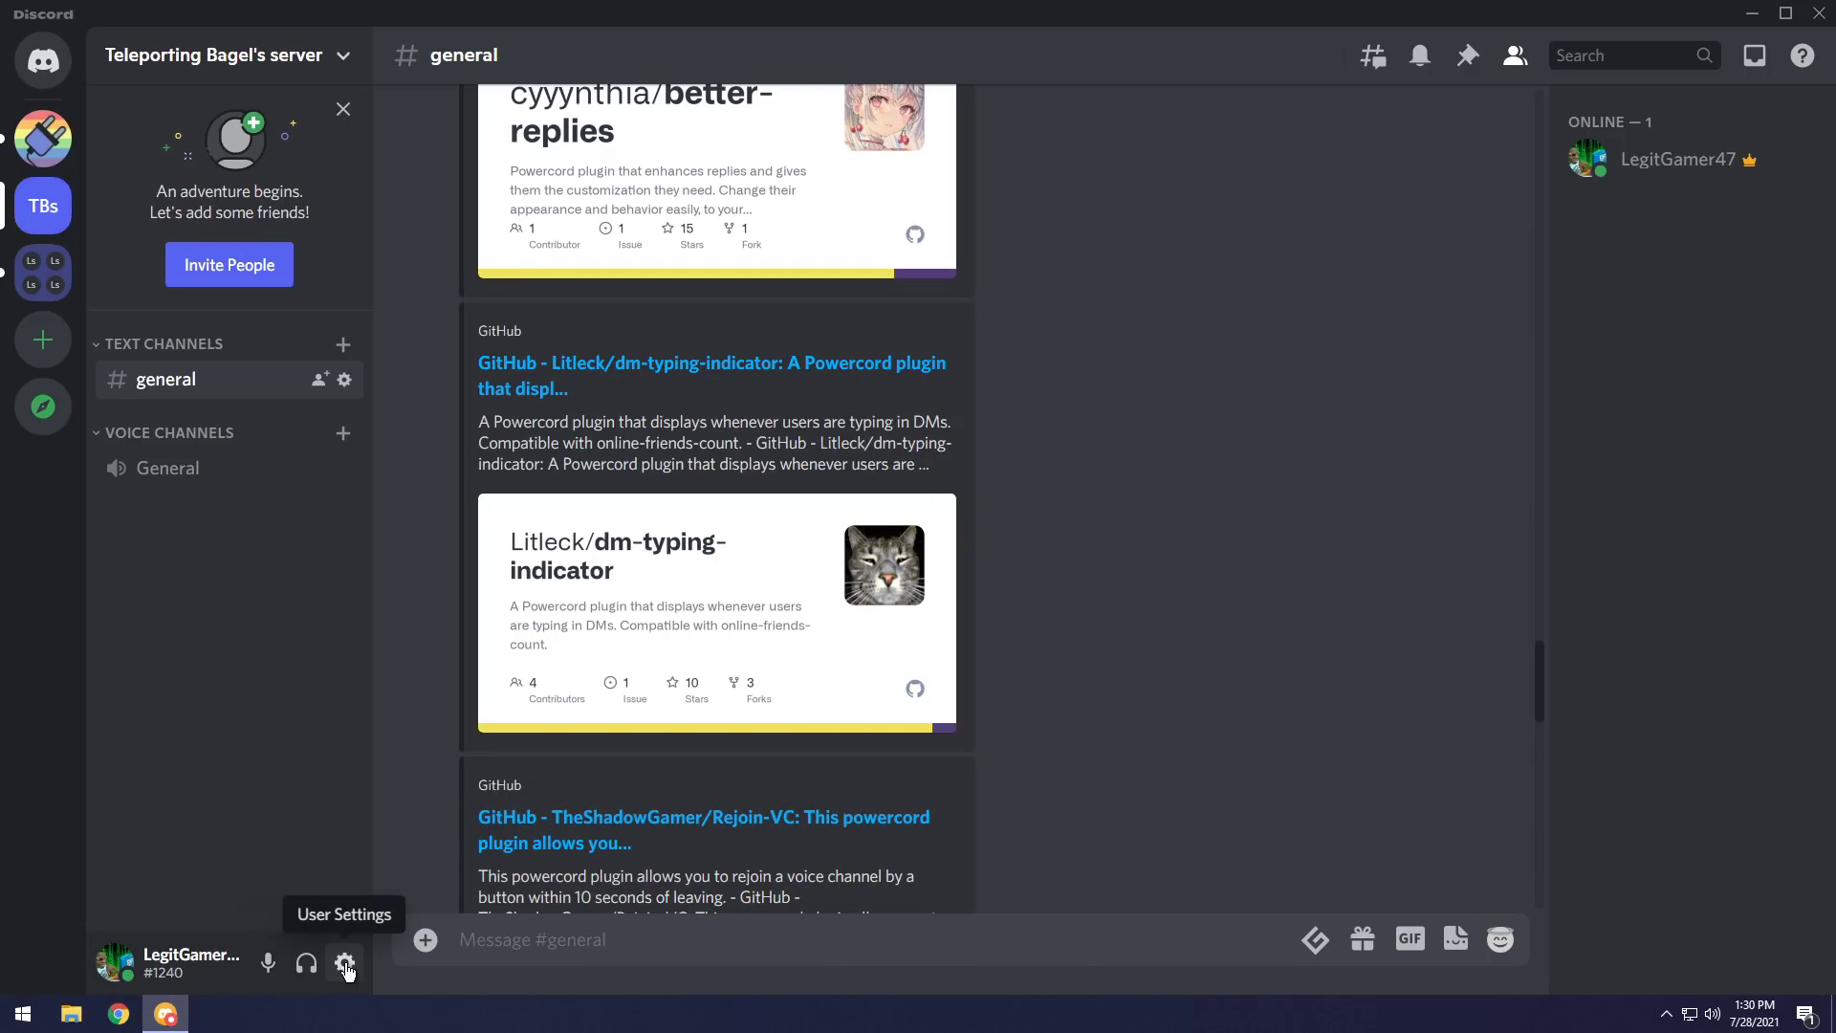
left_click(345, 964)
scroll(448, 638, "down", 5)
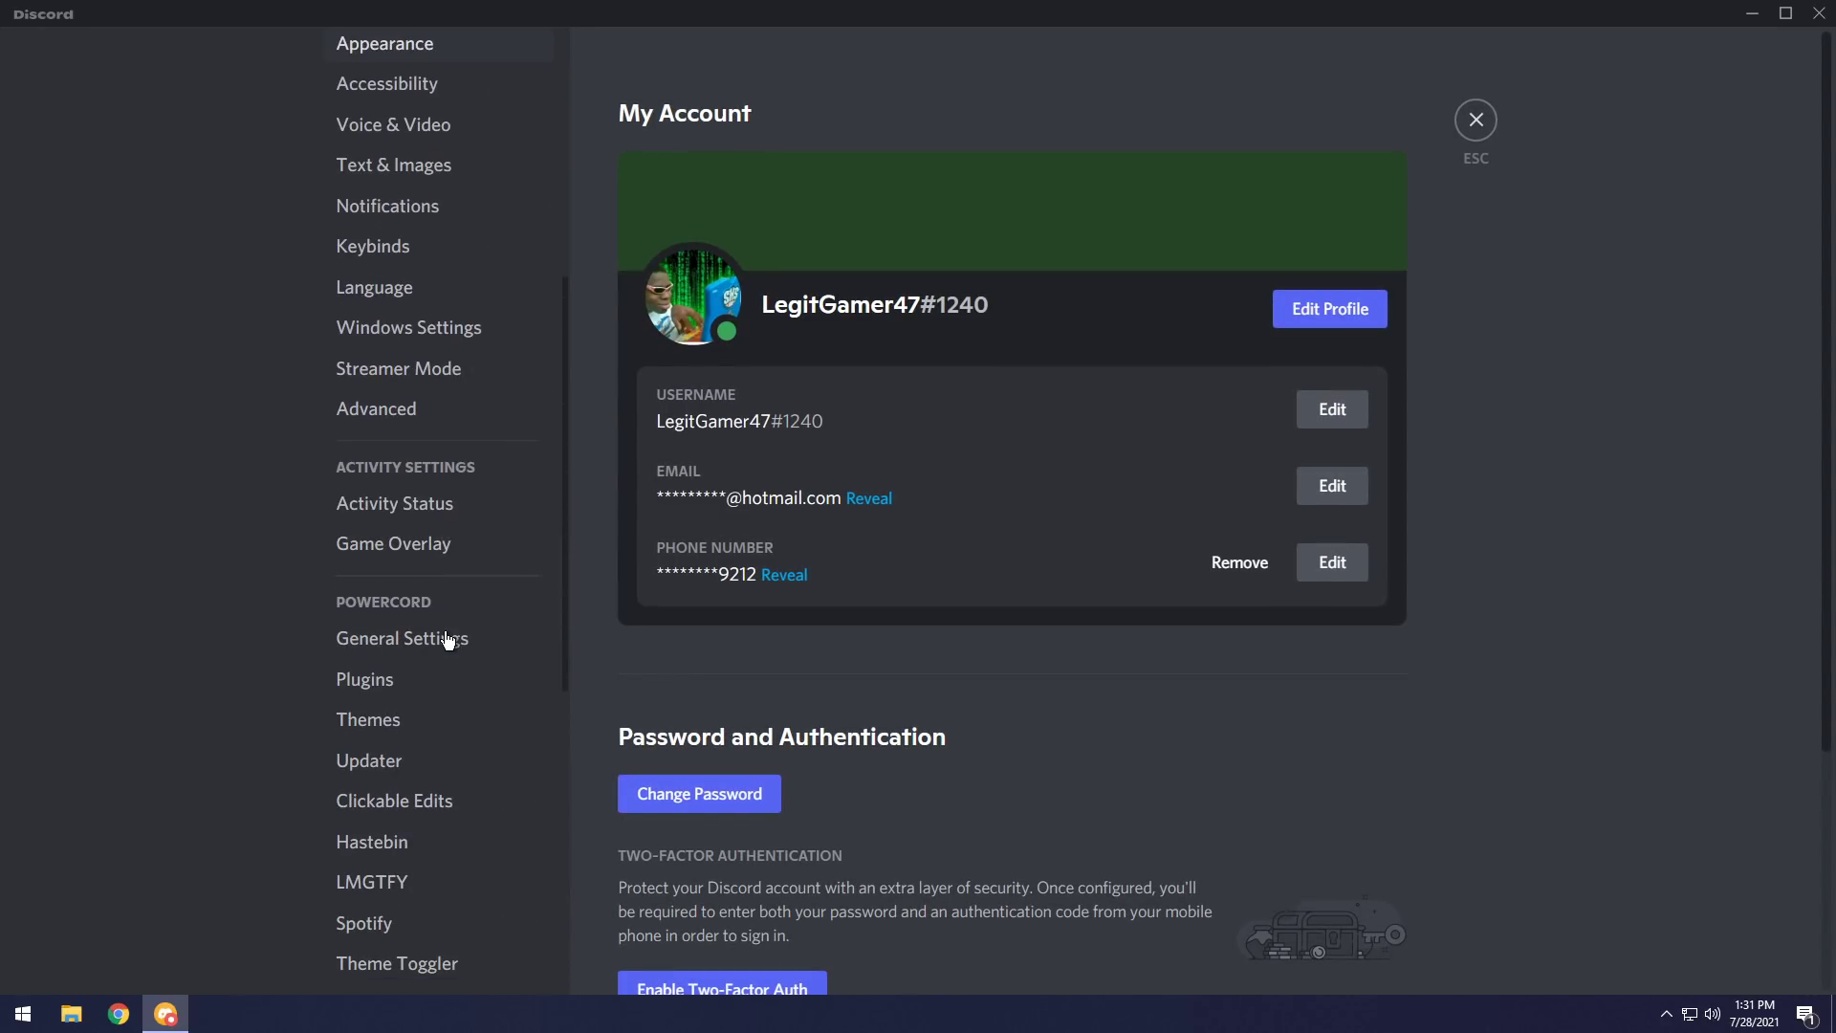
scroll(448, 639, "down", 5)
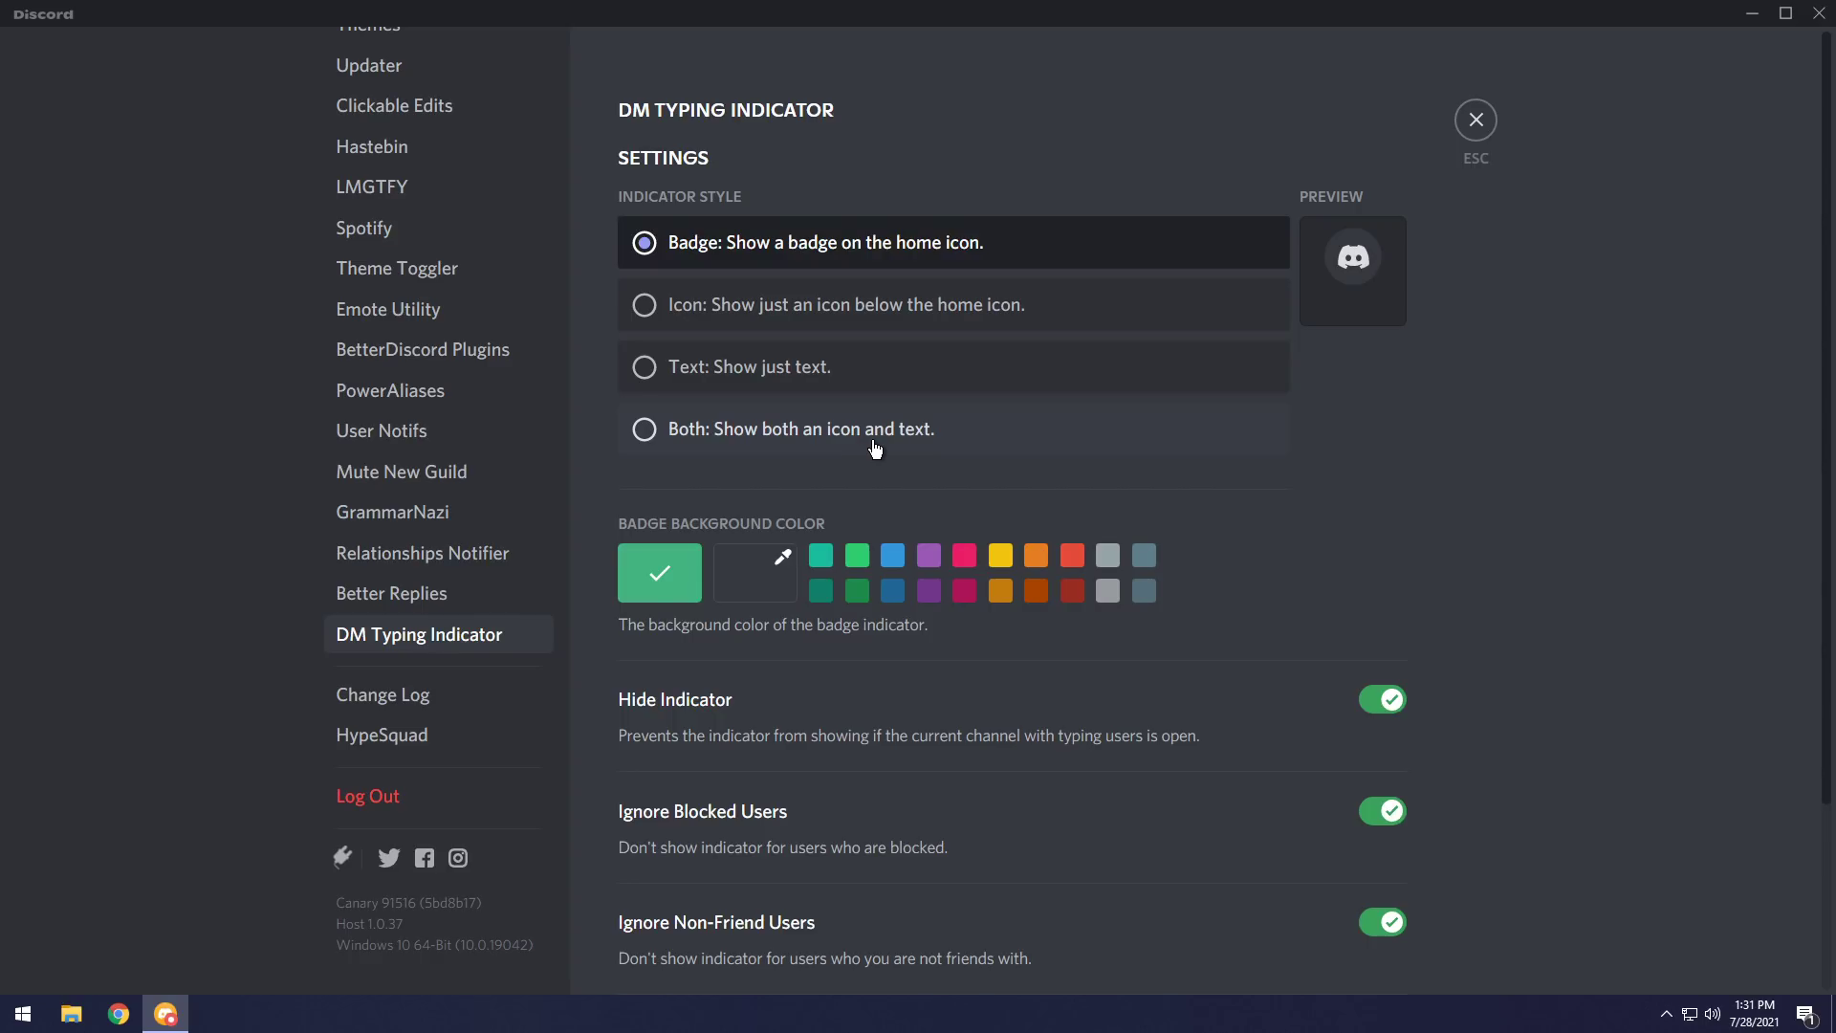
Set DM Typing Indicator to show Both icon and text, leaving Hide Indicator on.
left_click(669, 435)
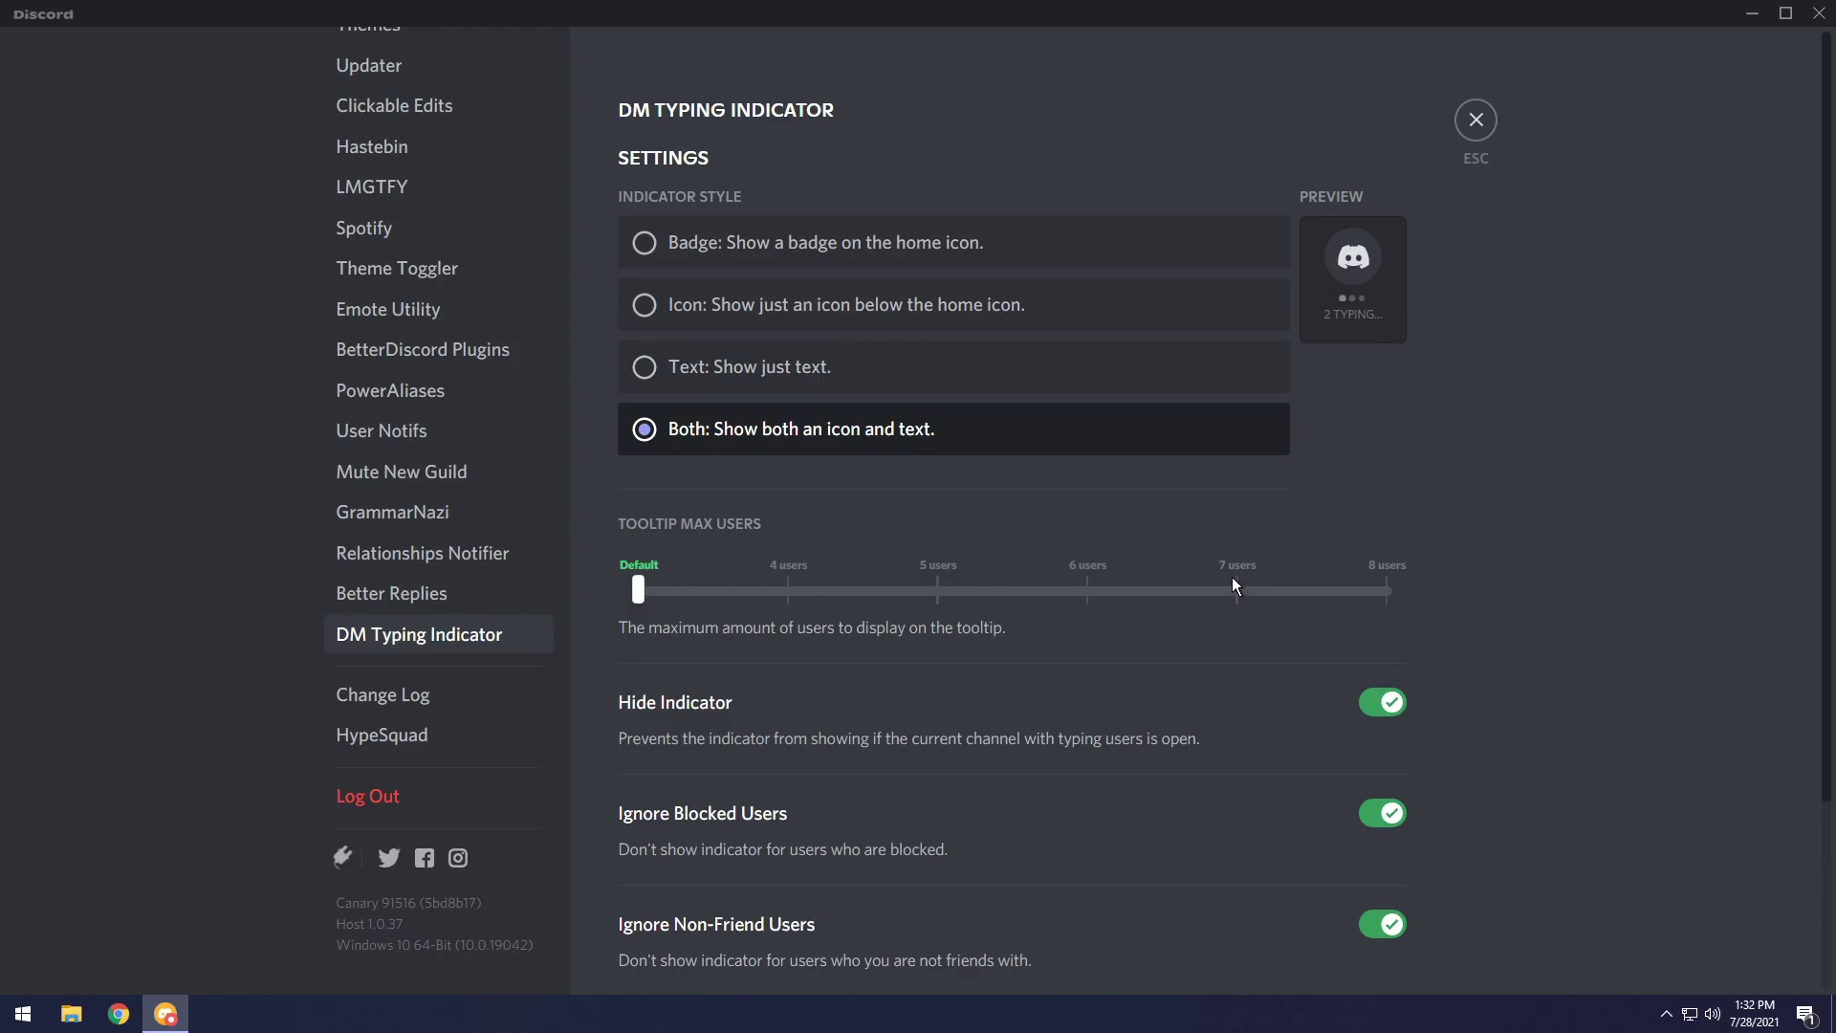
scroll(1320, 620, "down", 3)
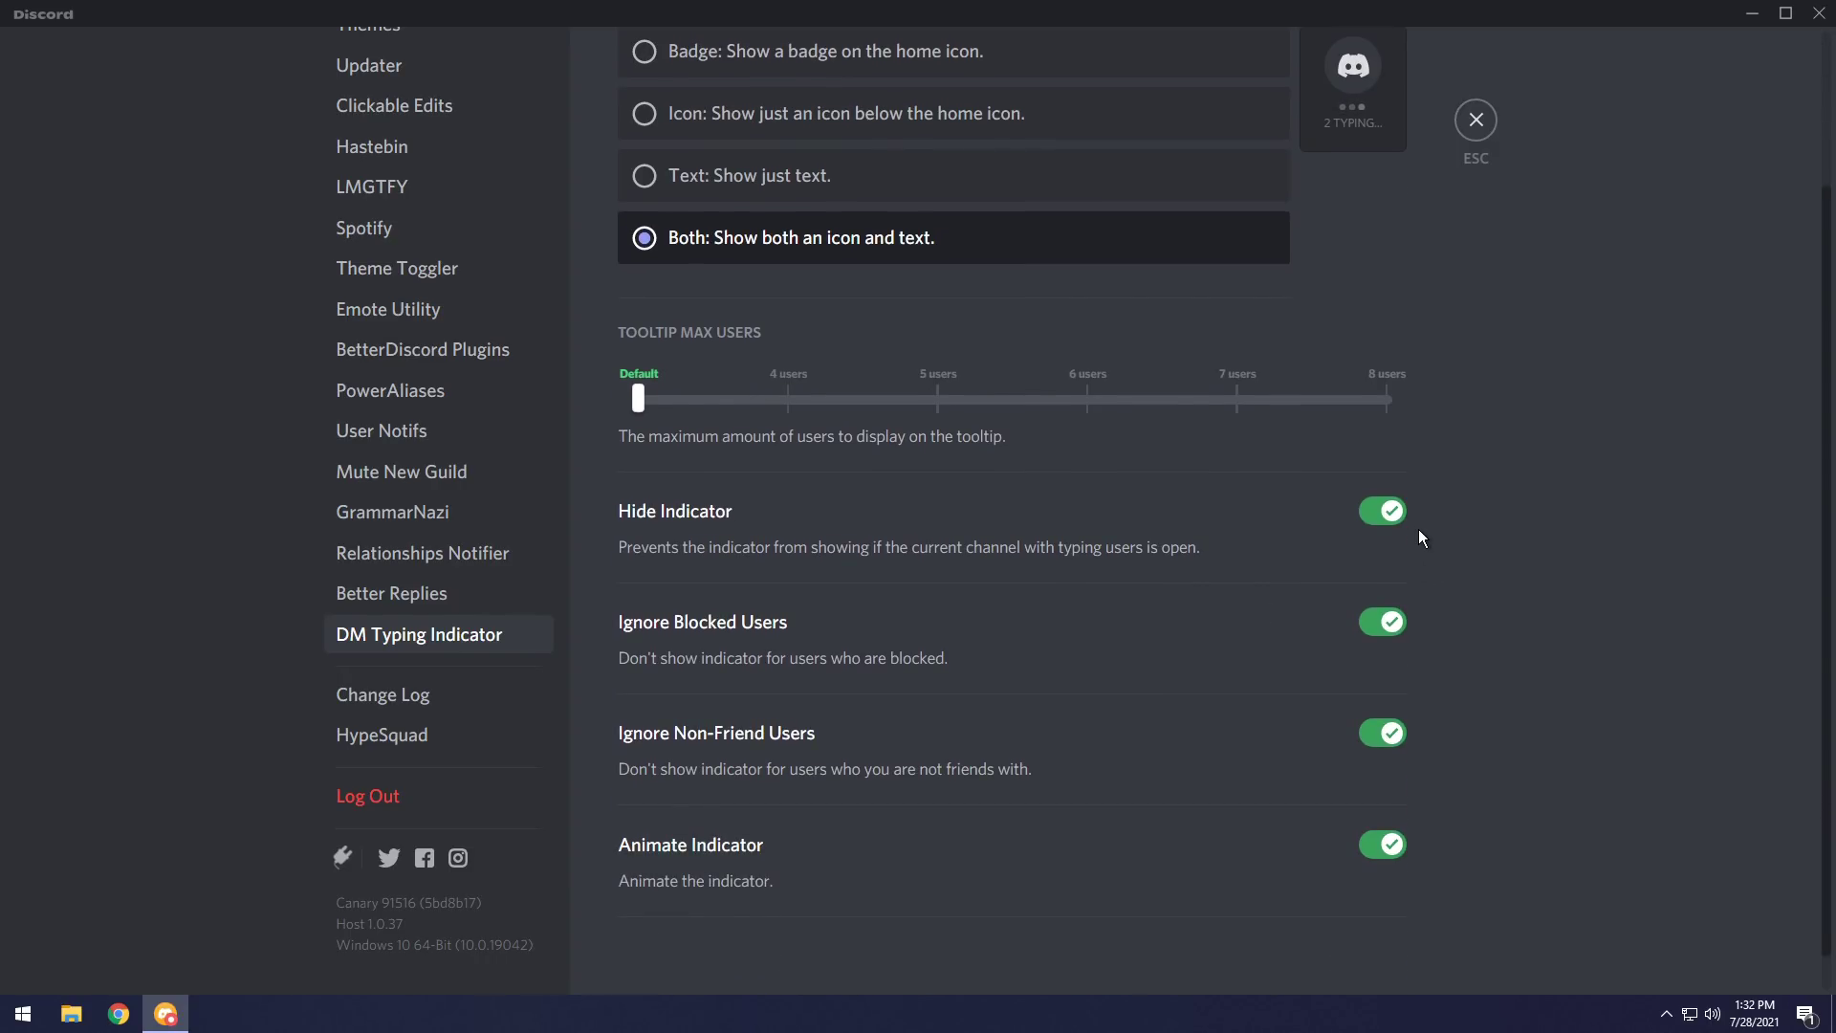
left_click(1393, 515)
left_click(1393, 515)
left_click(1477, 119)
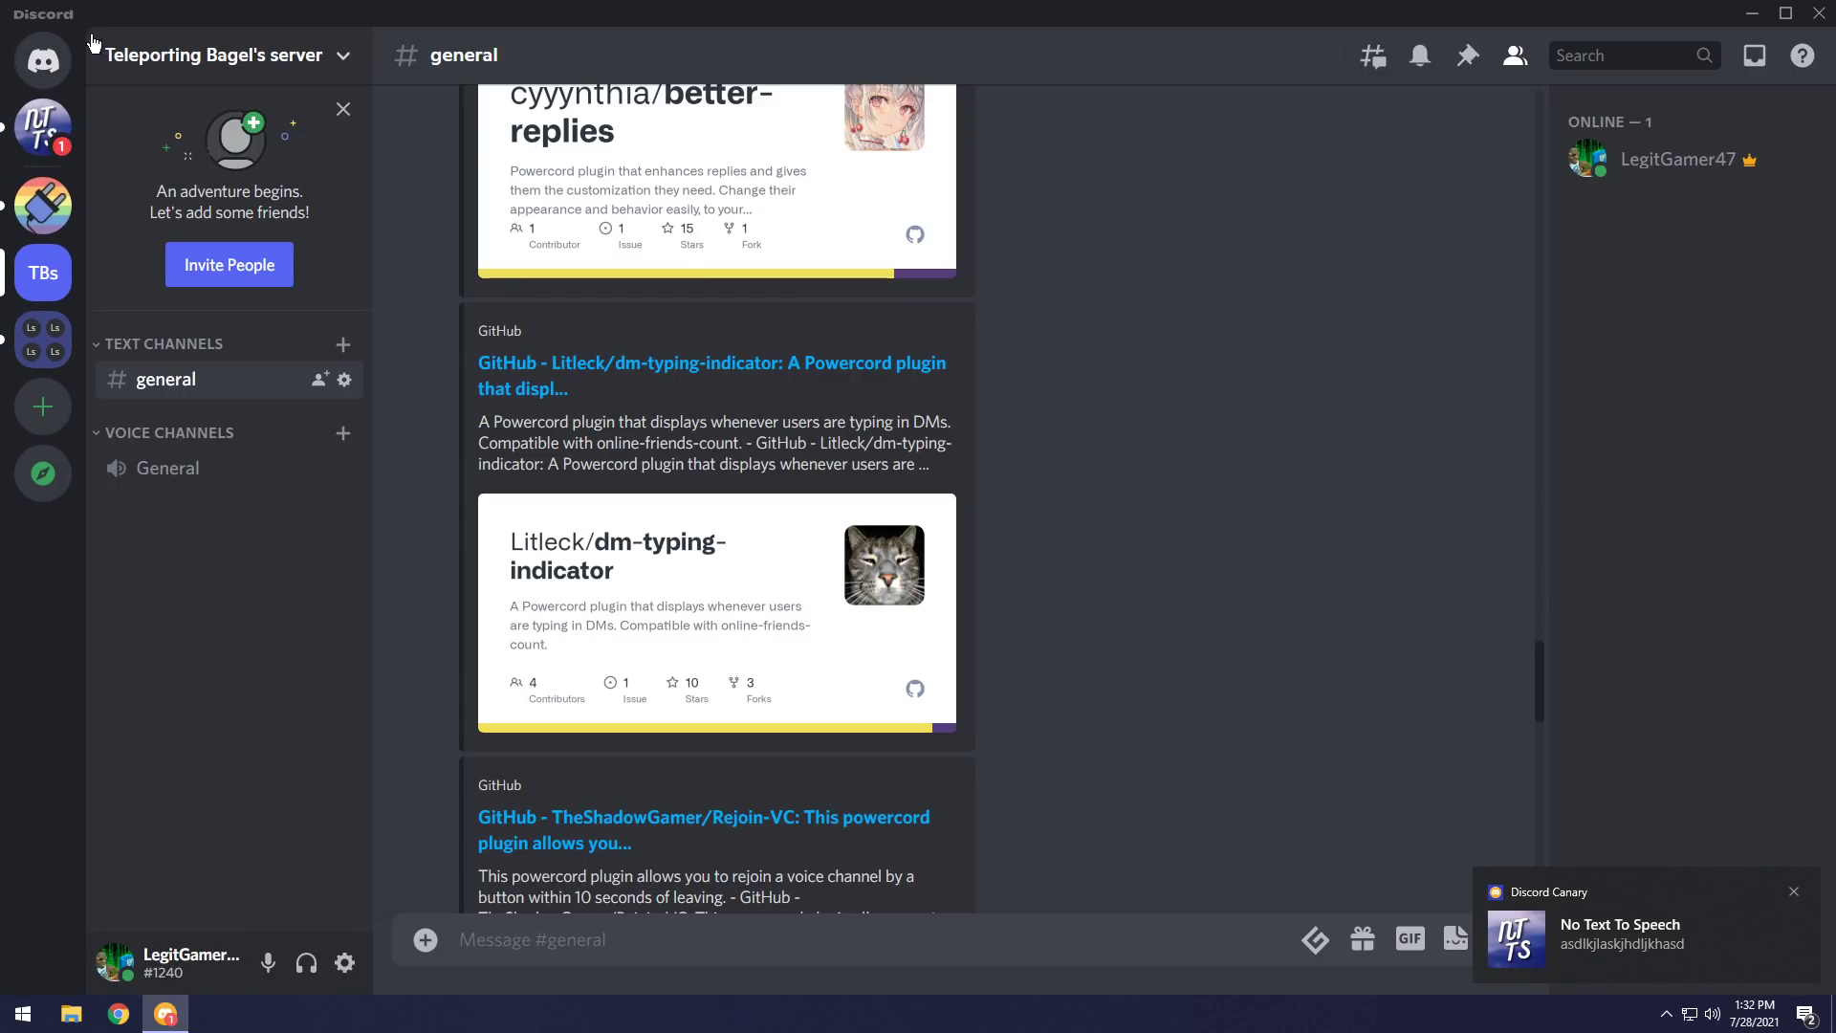
left_click(1794, 895)
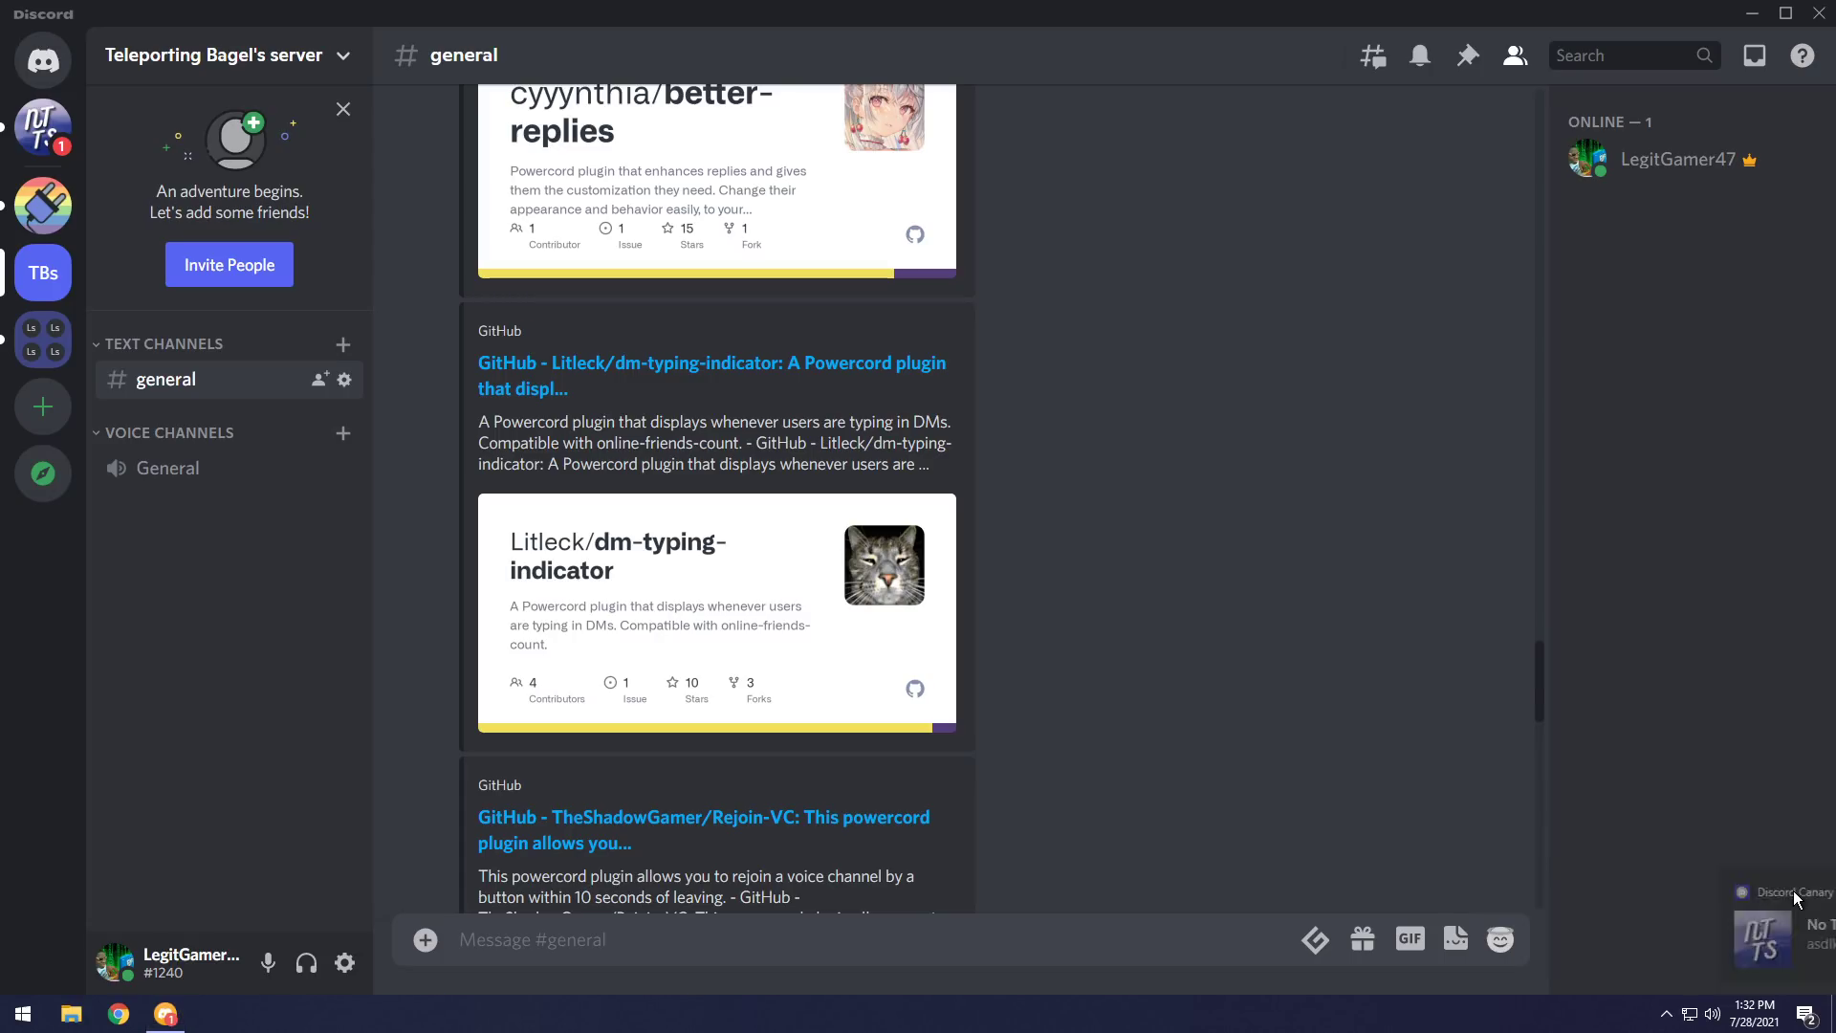
scroll(1297, 541, "down", 3)
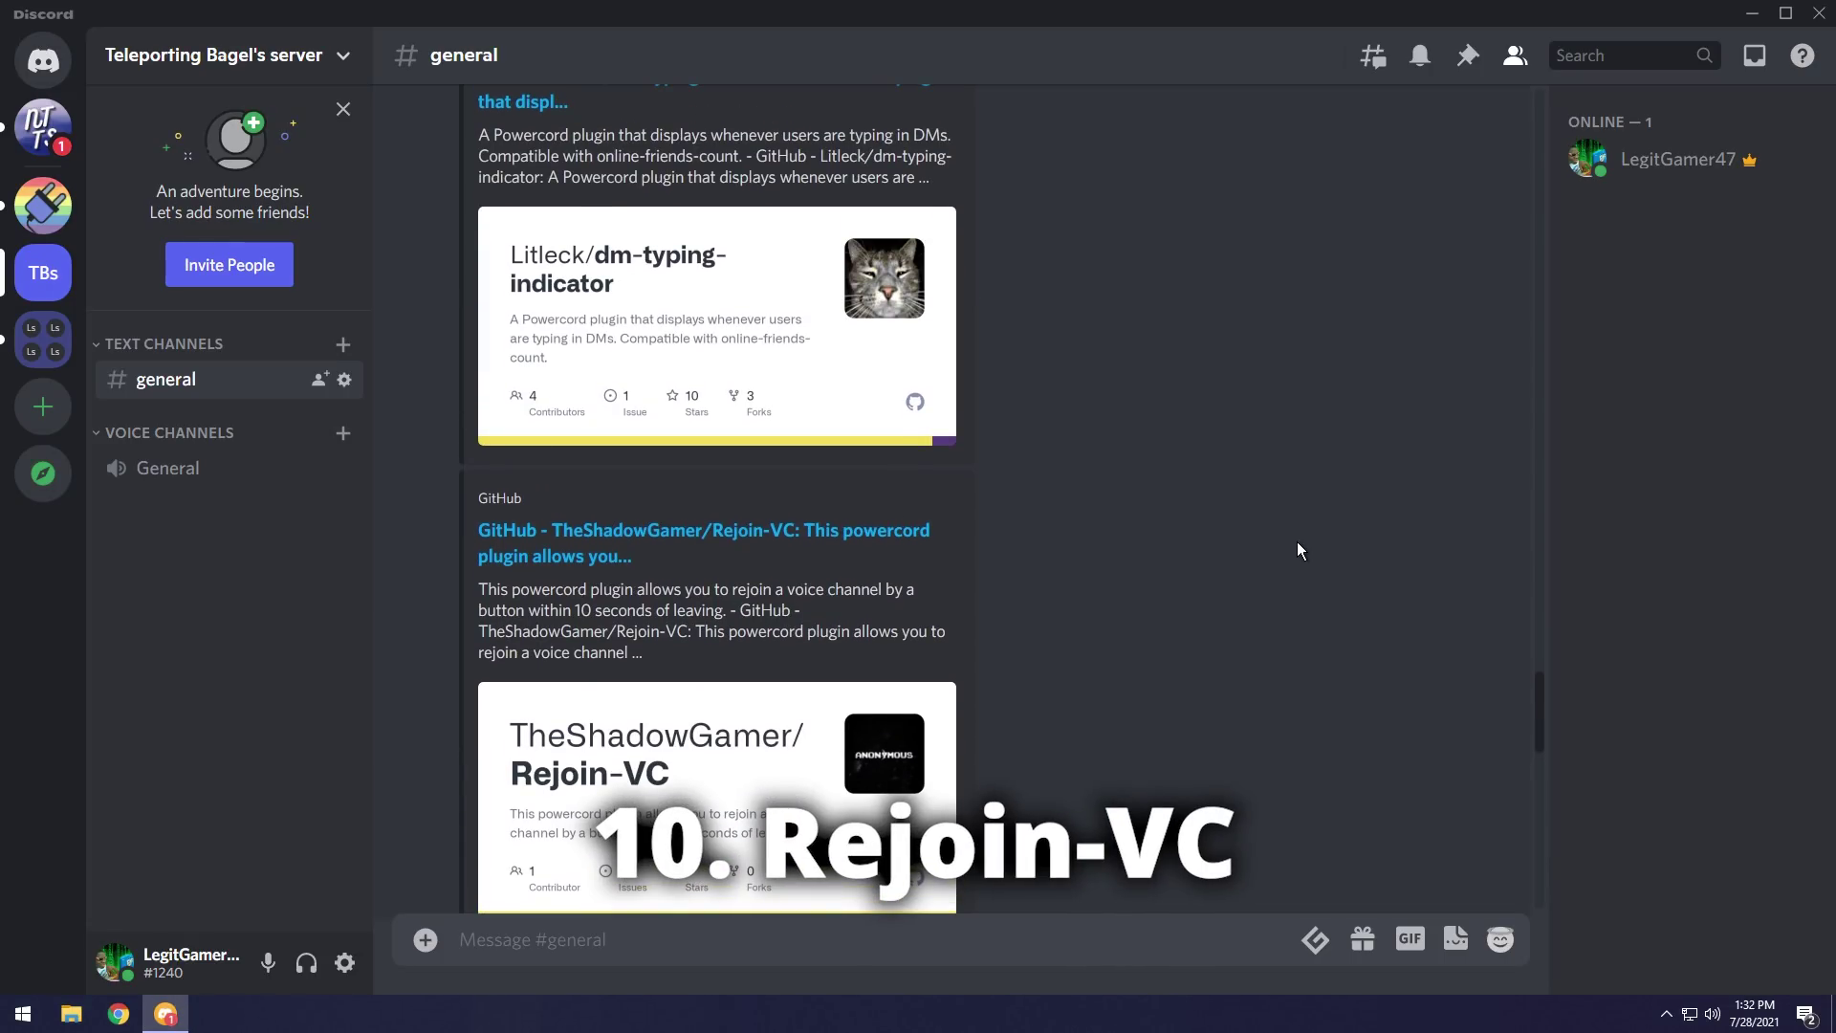
Install the Rejoin-VC plugin from its link and join the General voice channel.
right_click(708, 531)
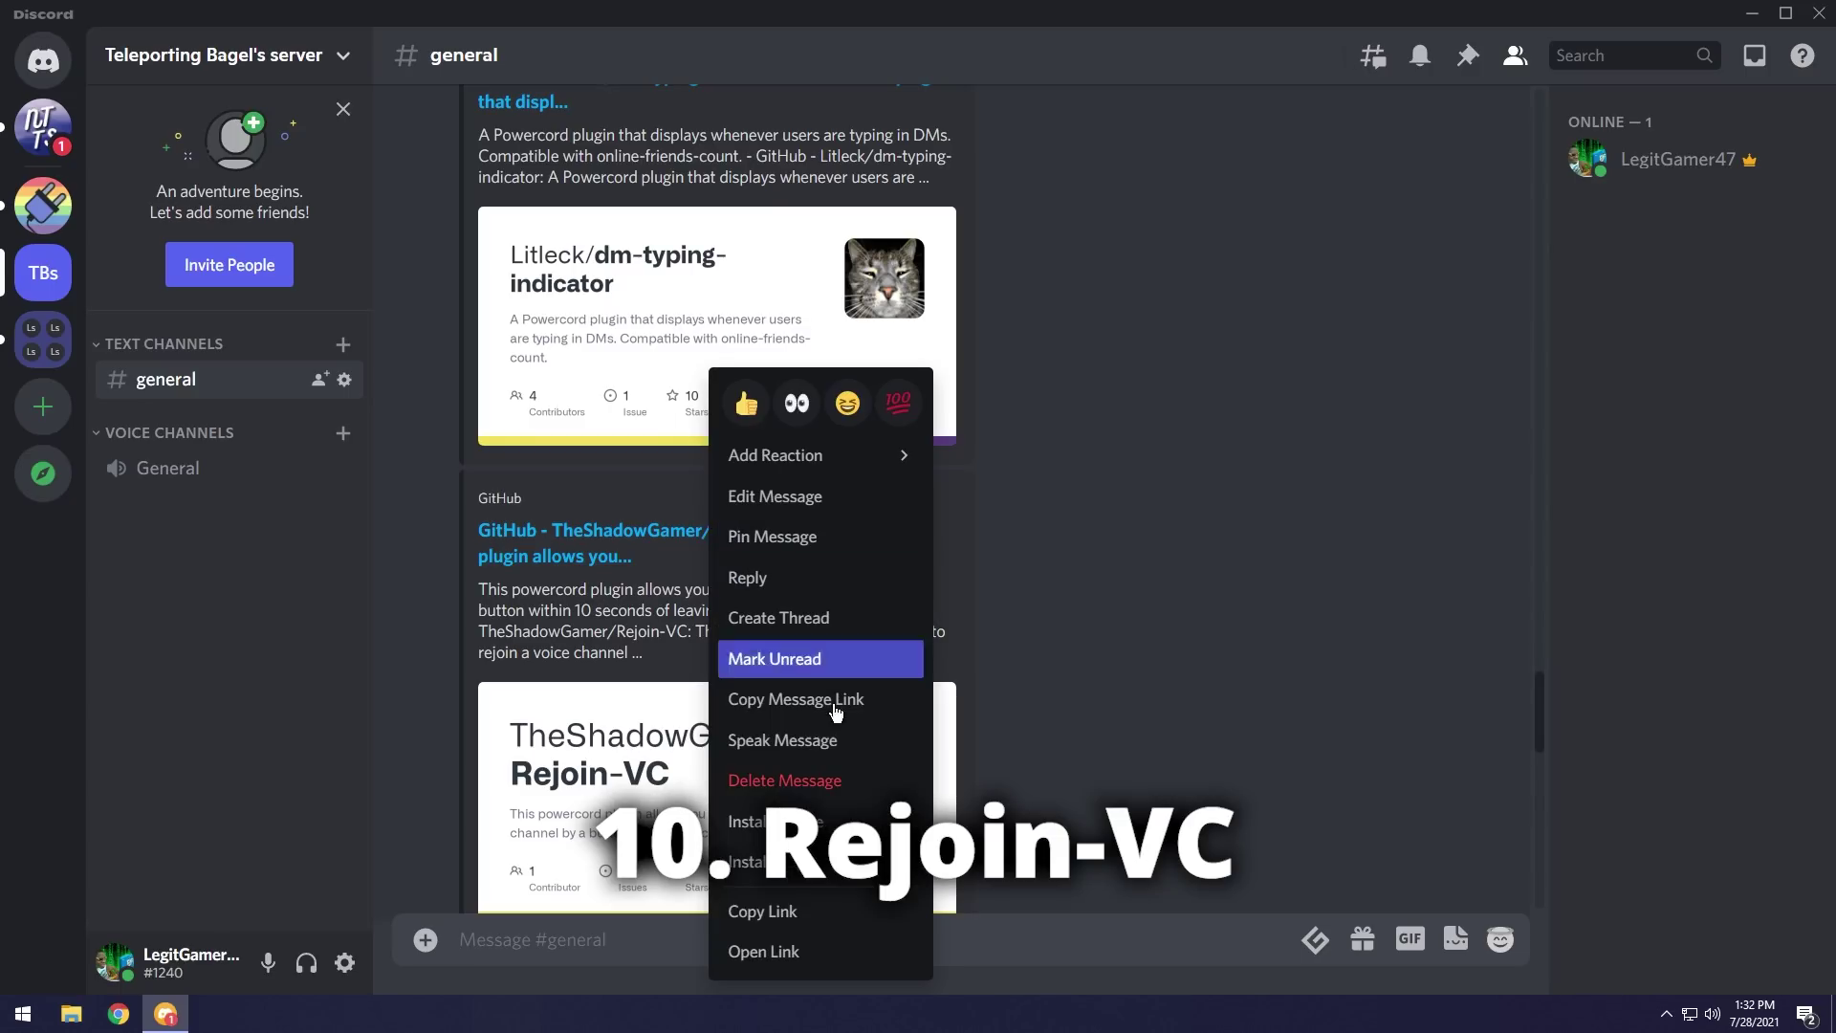
left_click(776, 863)
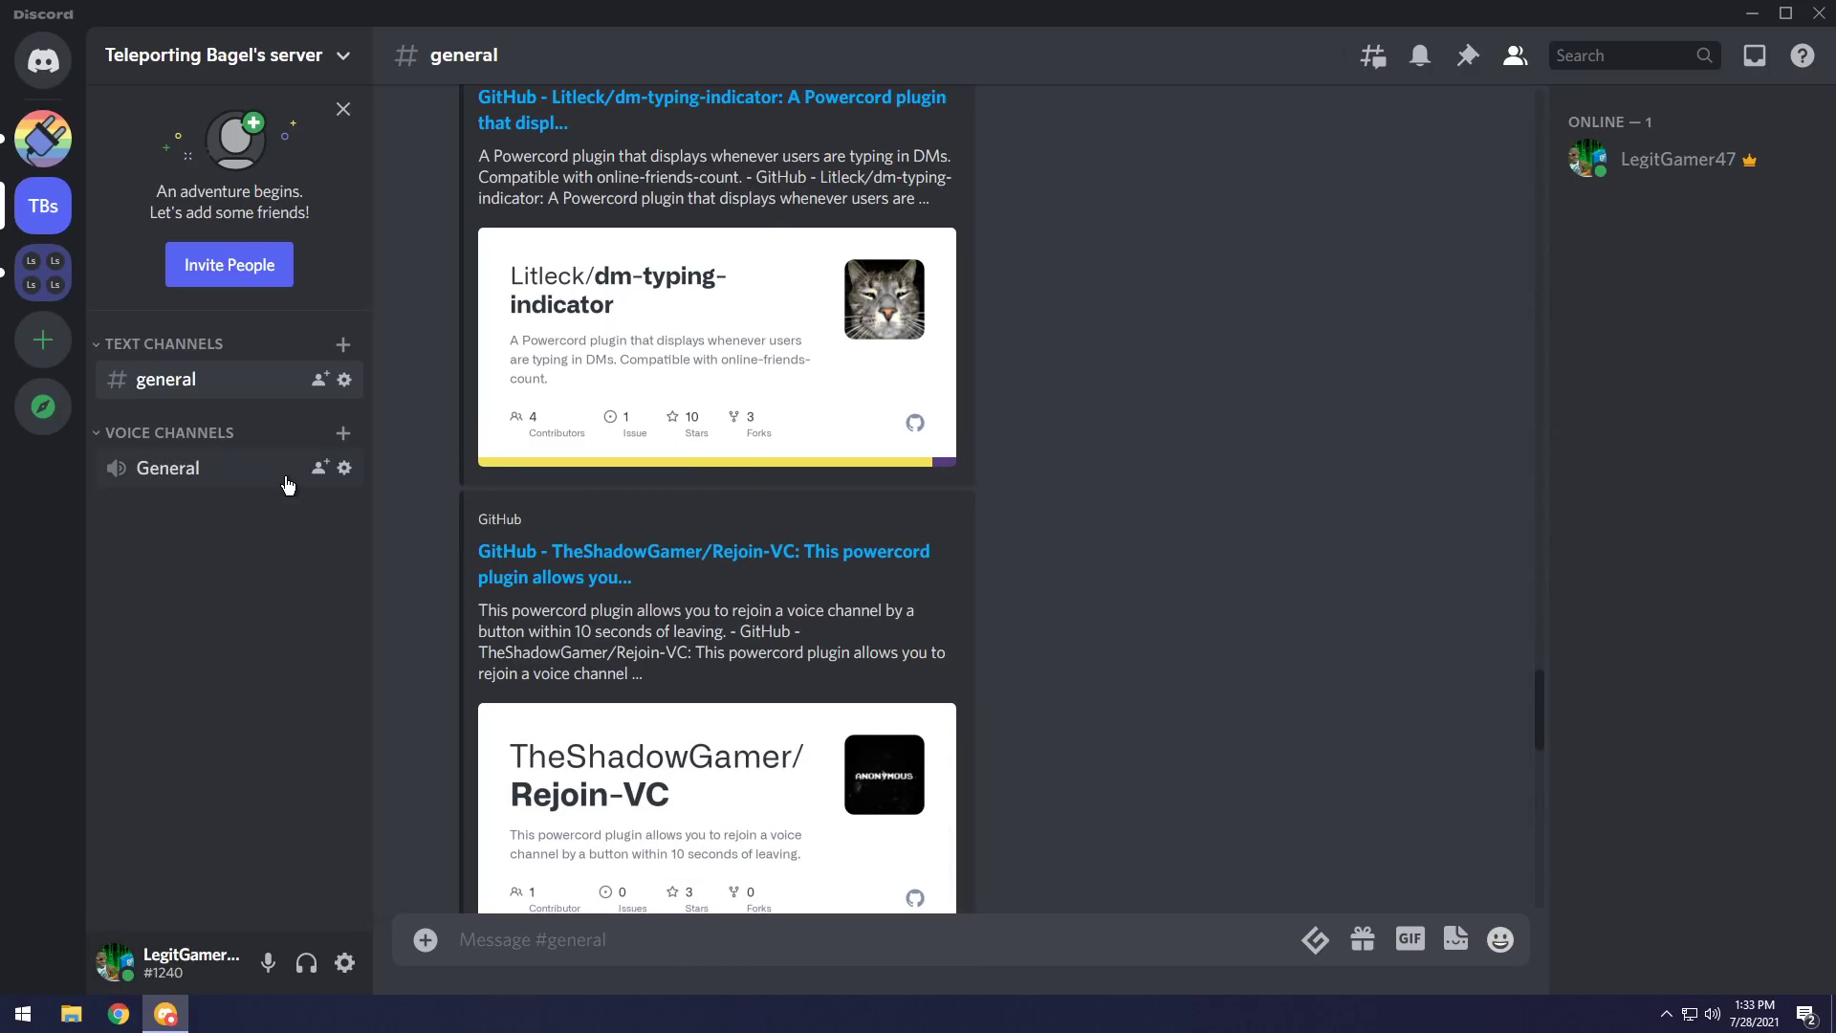
left_click(181, 470)
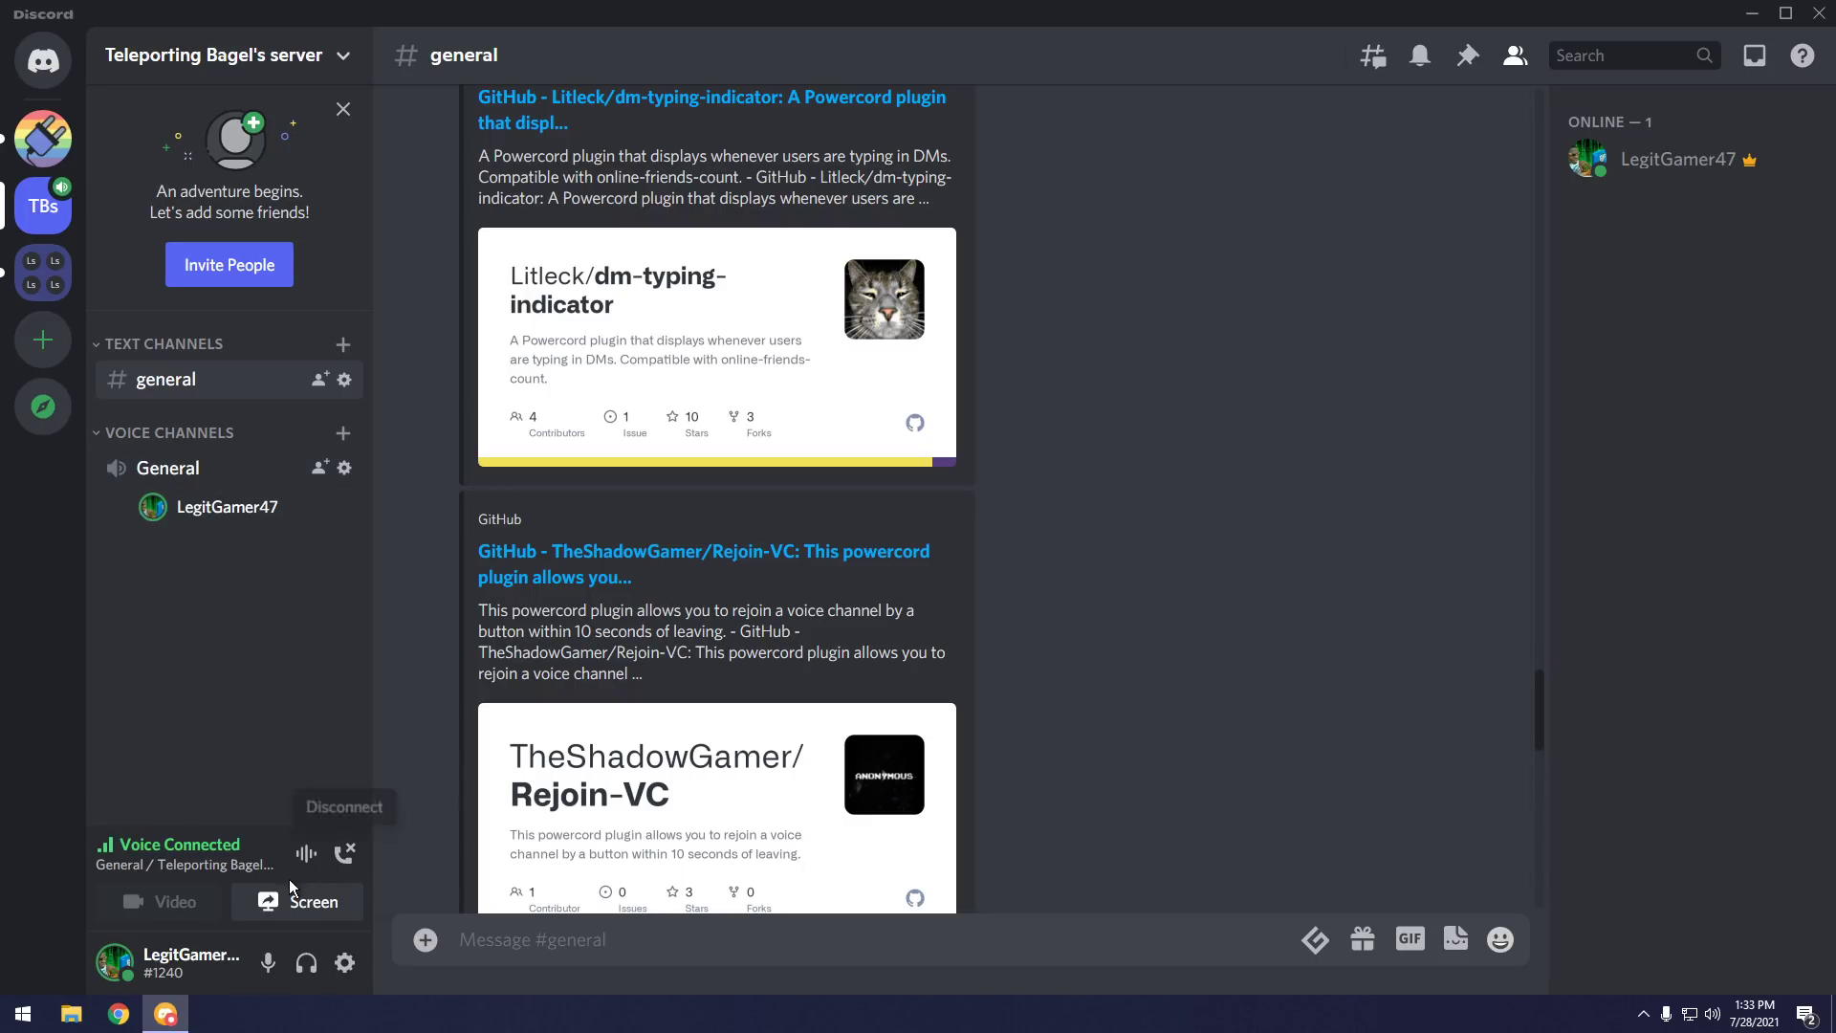
Leave General voice, rejoin it with Rejoin VC, then disconnect again.
left_click(338, 853)
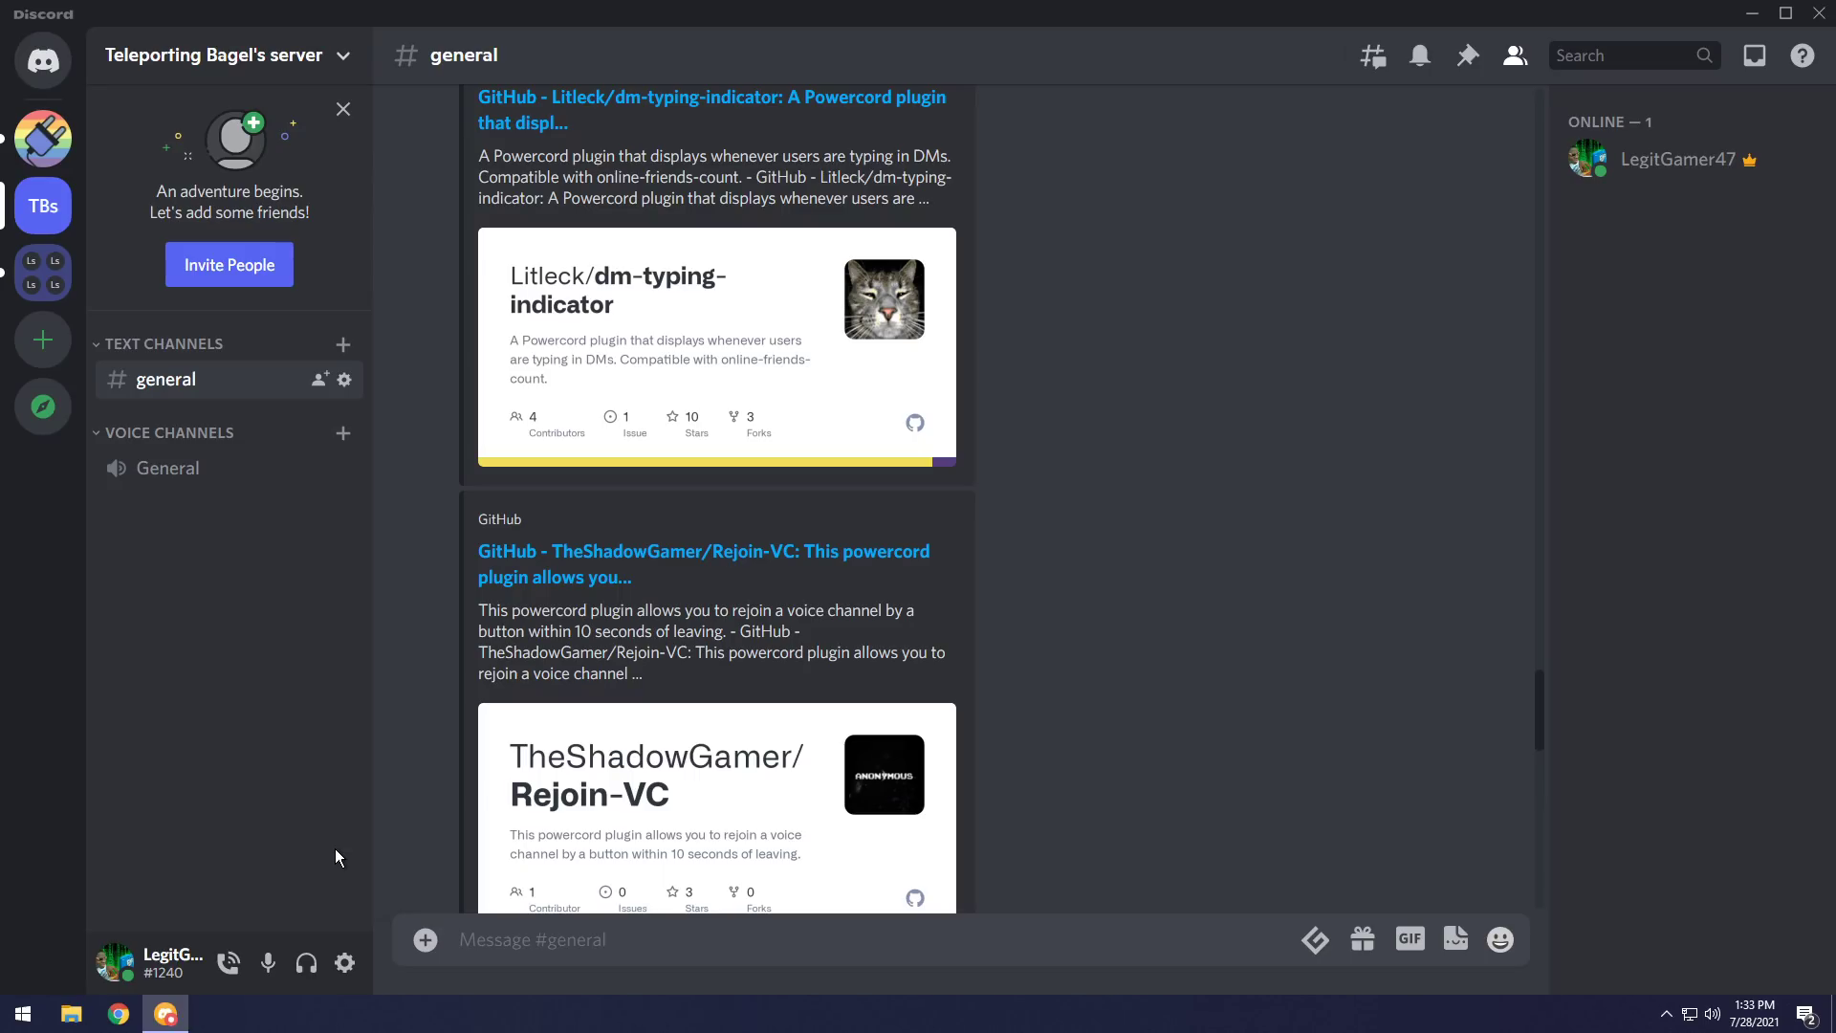
left_click(220, 970)
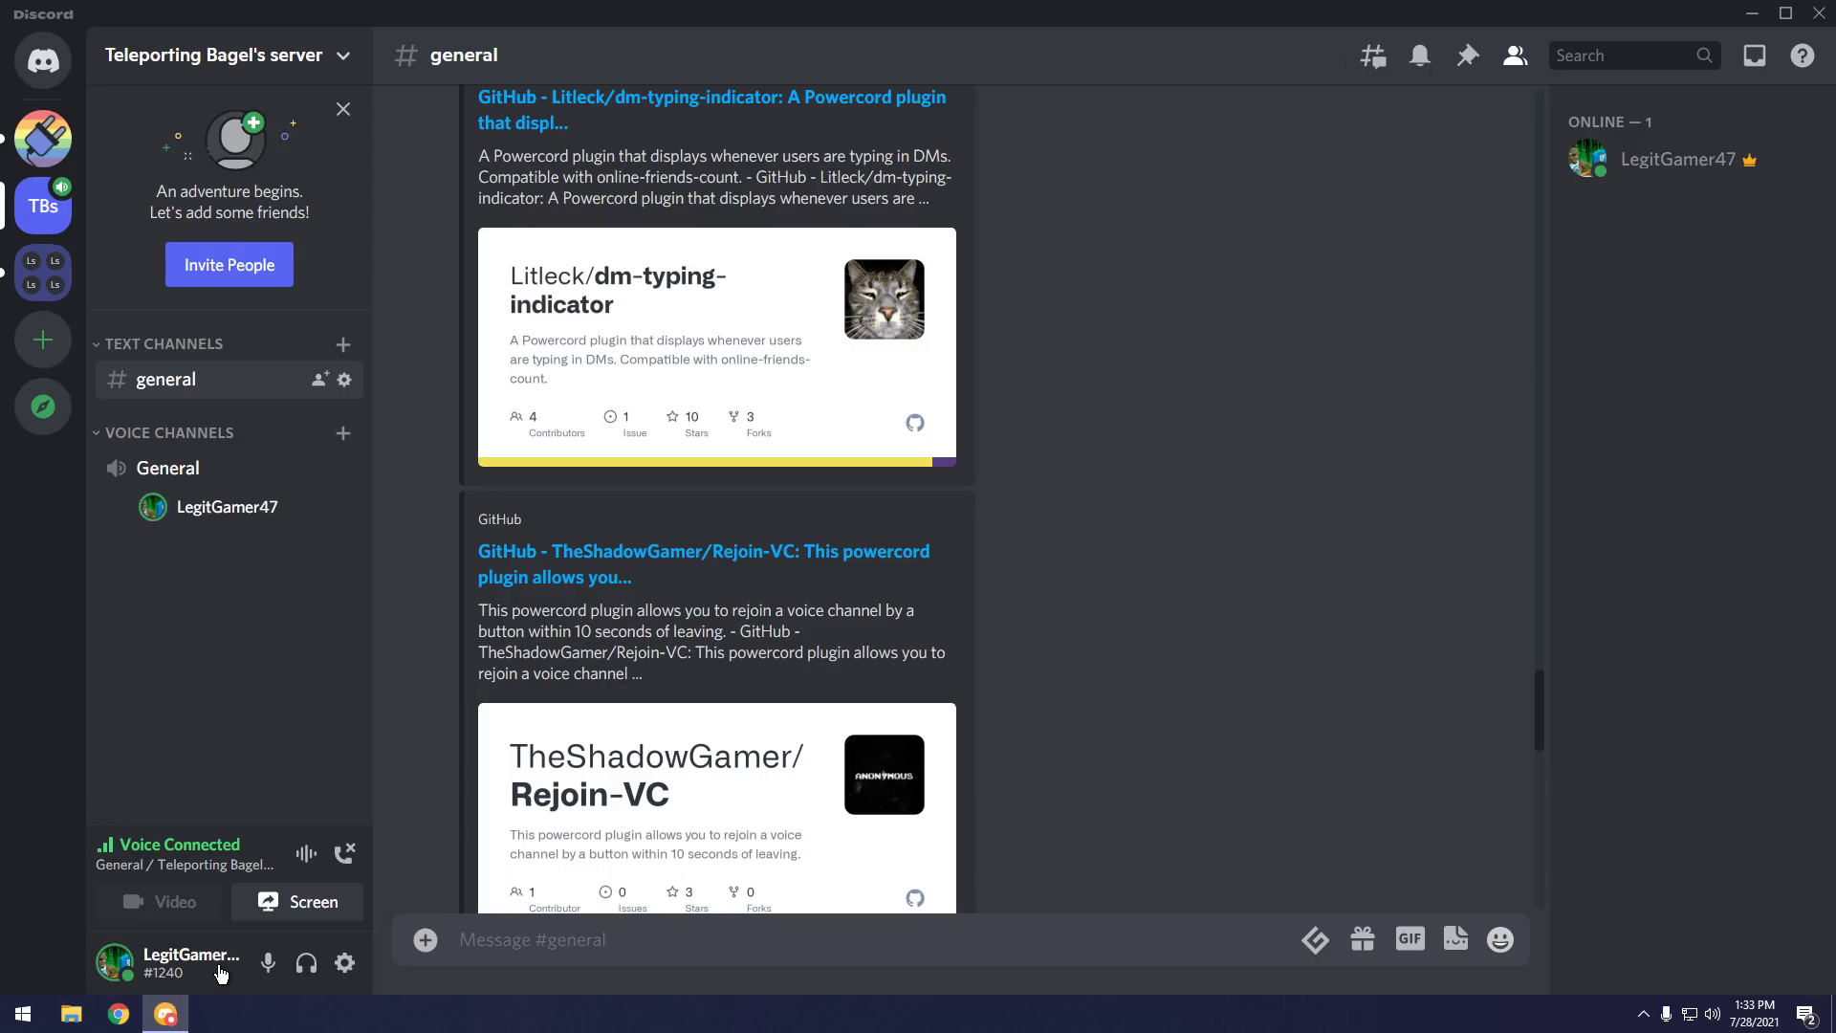
left_click(345, 852)
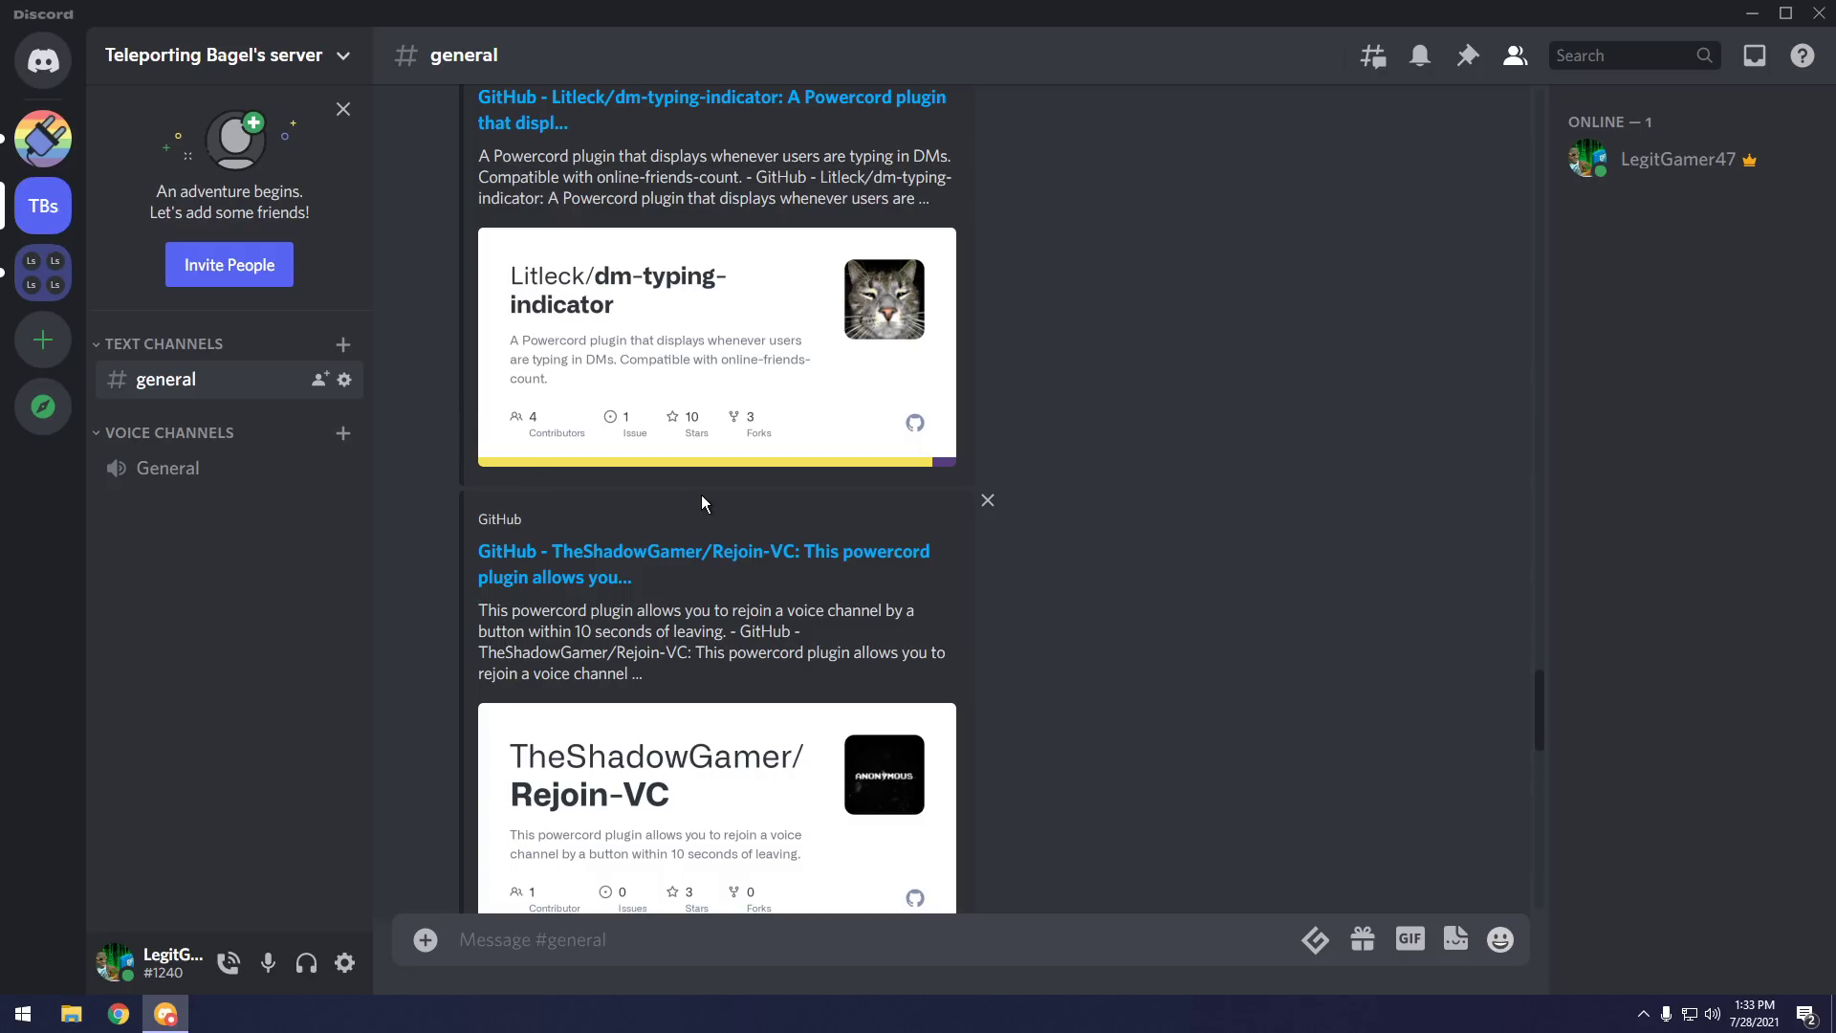
scroll(951, 503, "down", 2)
scroll(950, 503, "down", 6)
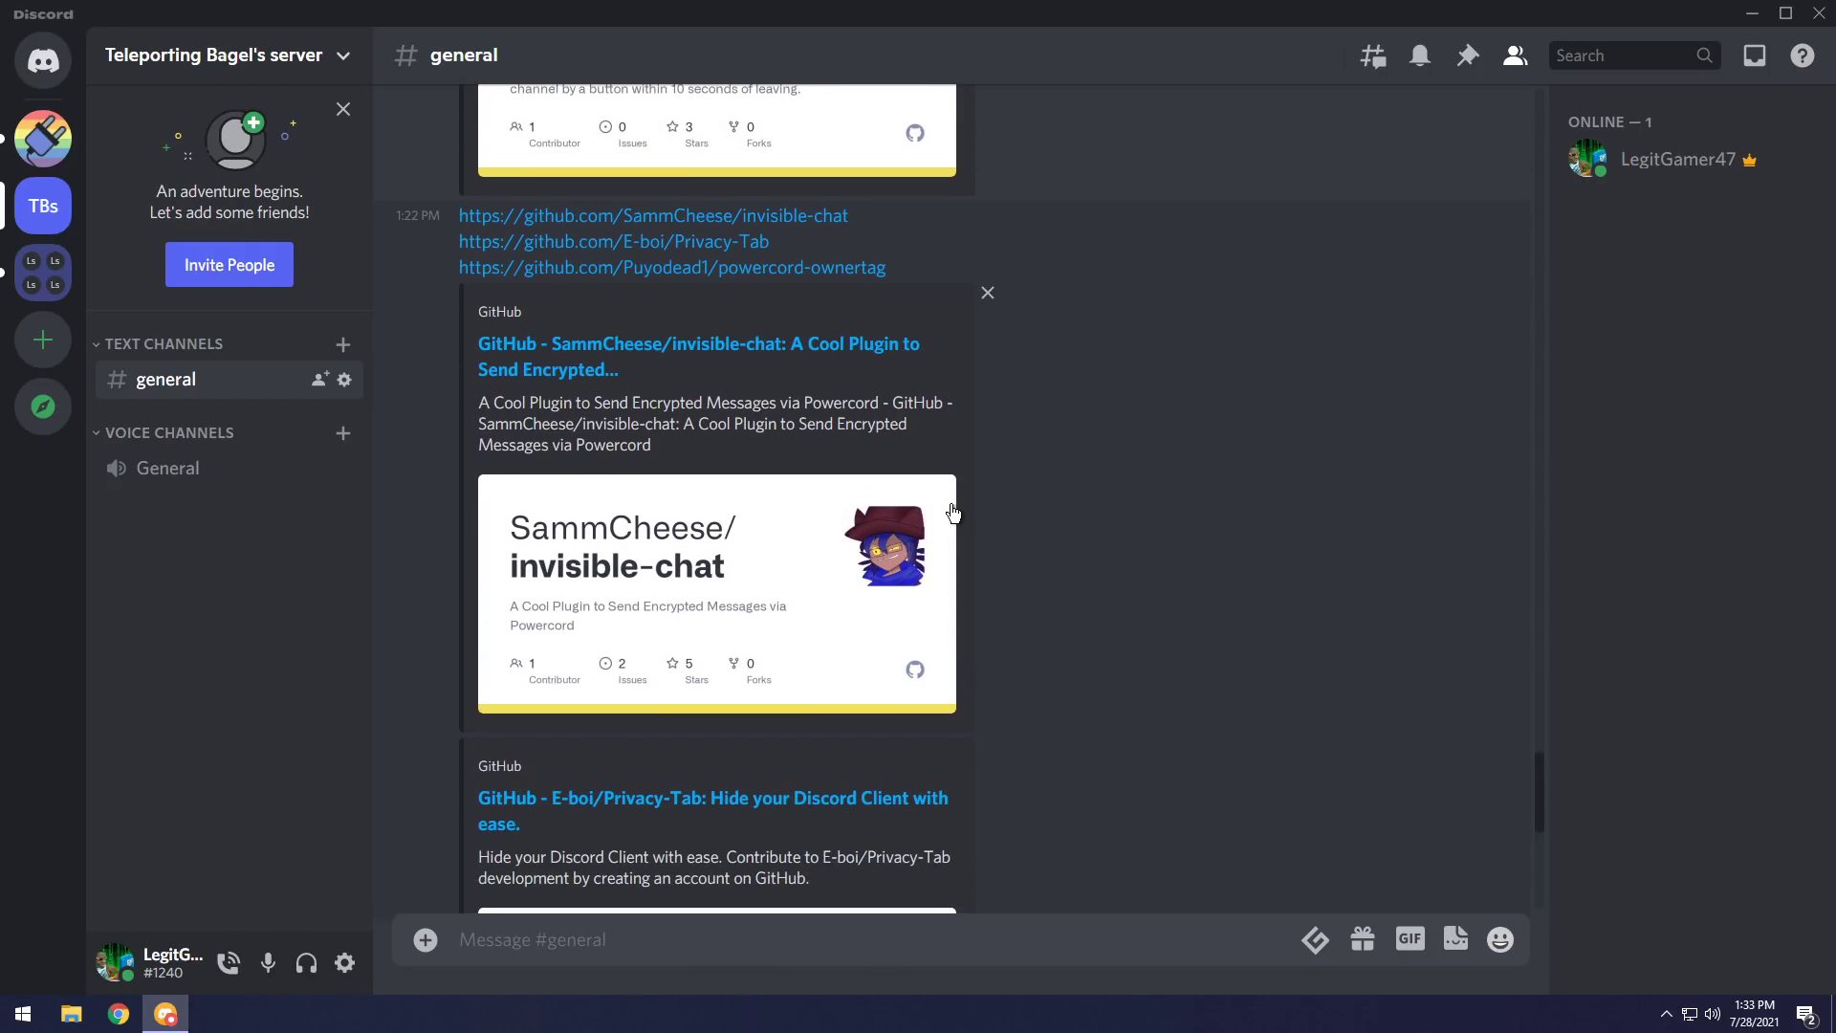
scroll(950, 503, "down", 2)
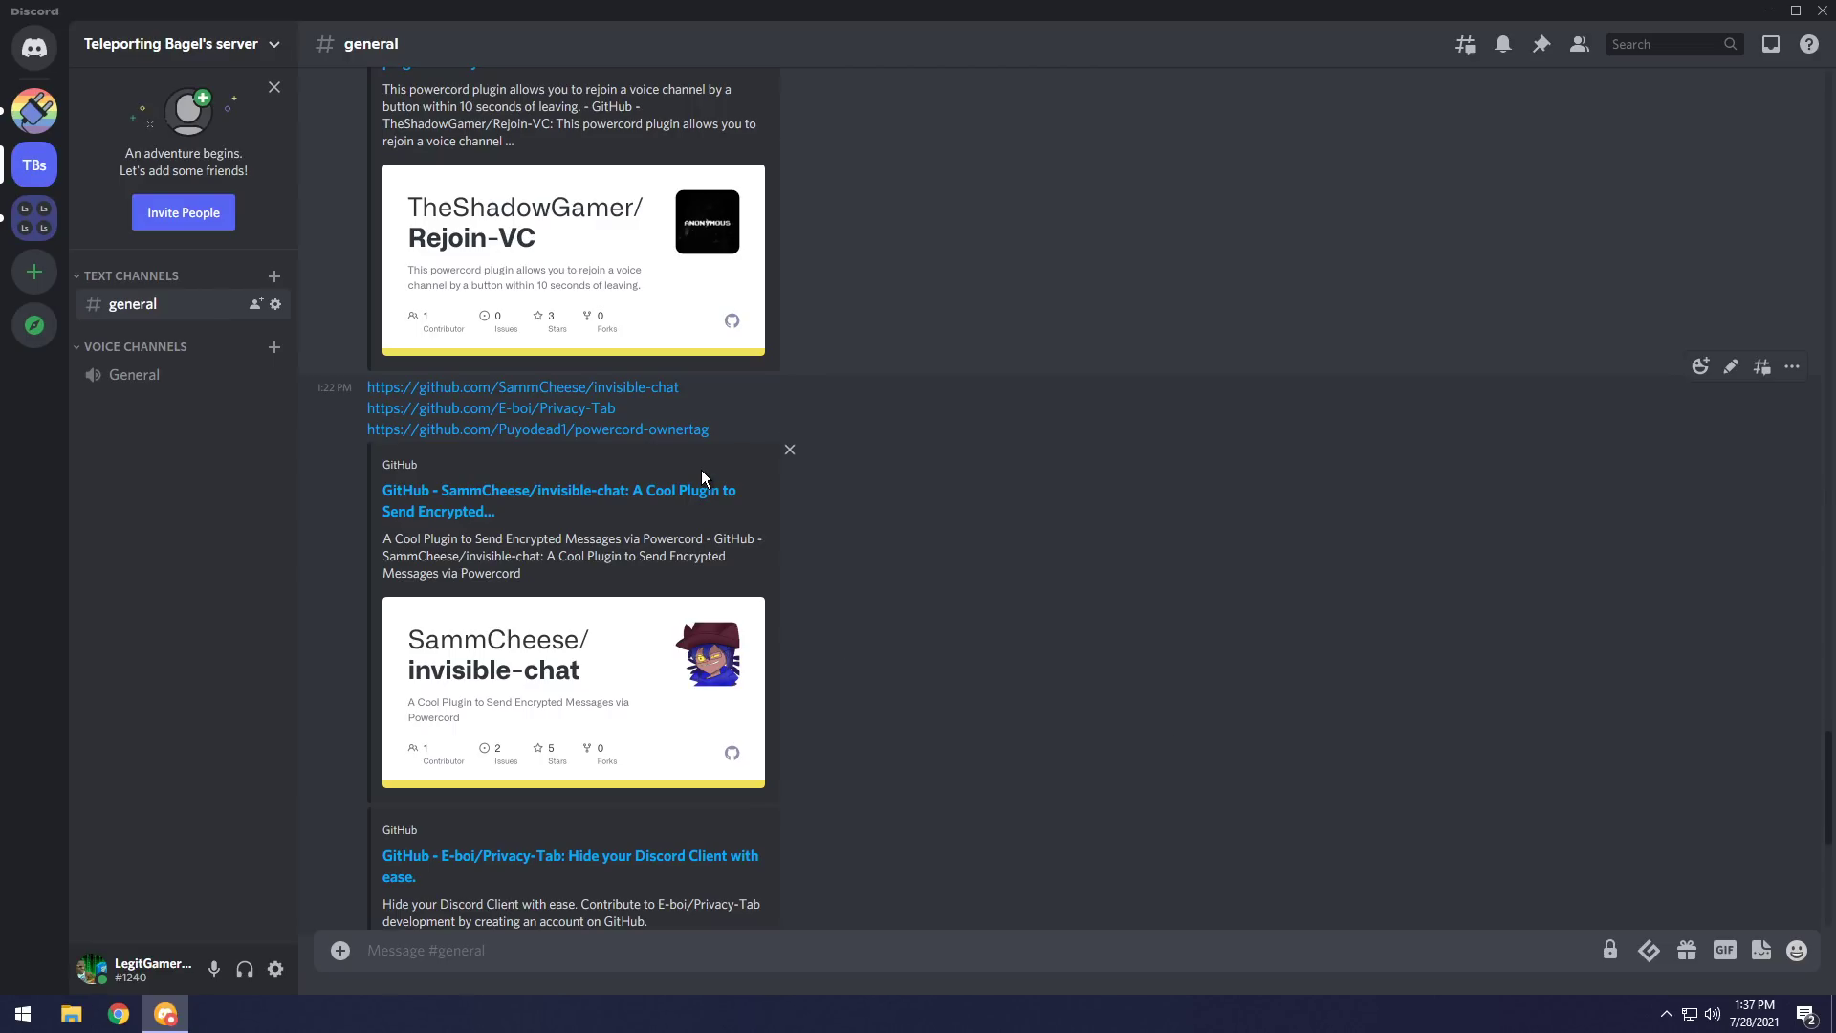
Send the hidden message 'NTTS SUCKS' under the cover text 'I Love NTTS', protected by a password.
left_click(1611, 950)
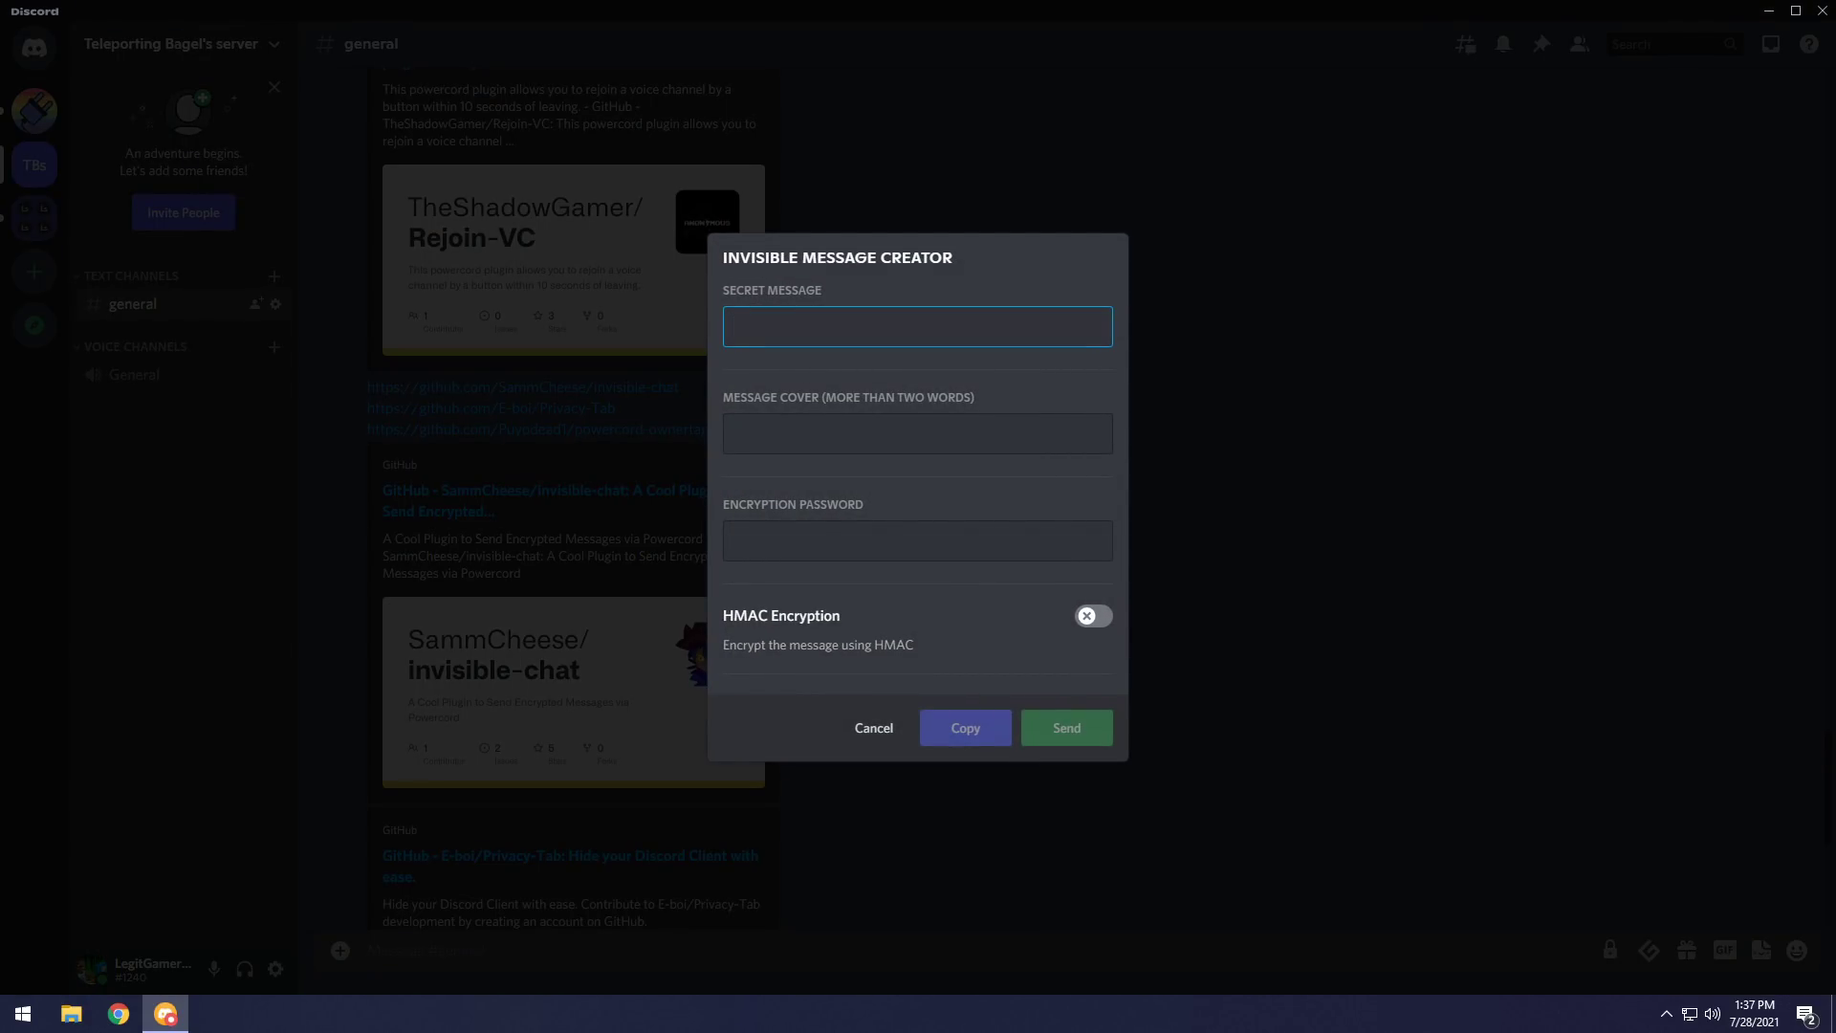
type("NTTS SUCKS")
left_click(918, 433)
type("I Love")
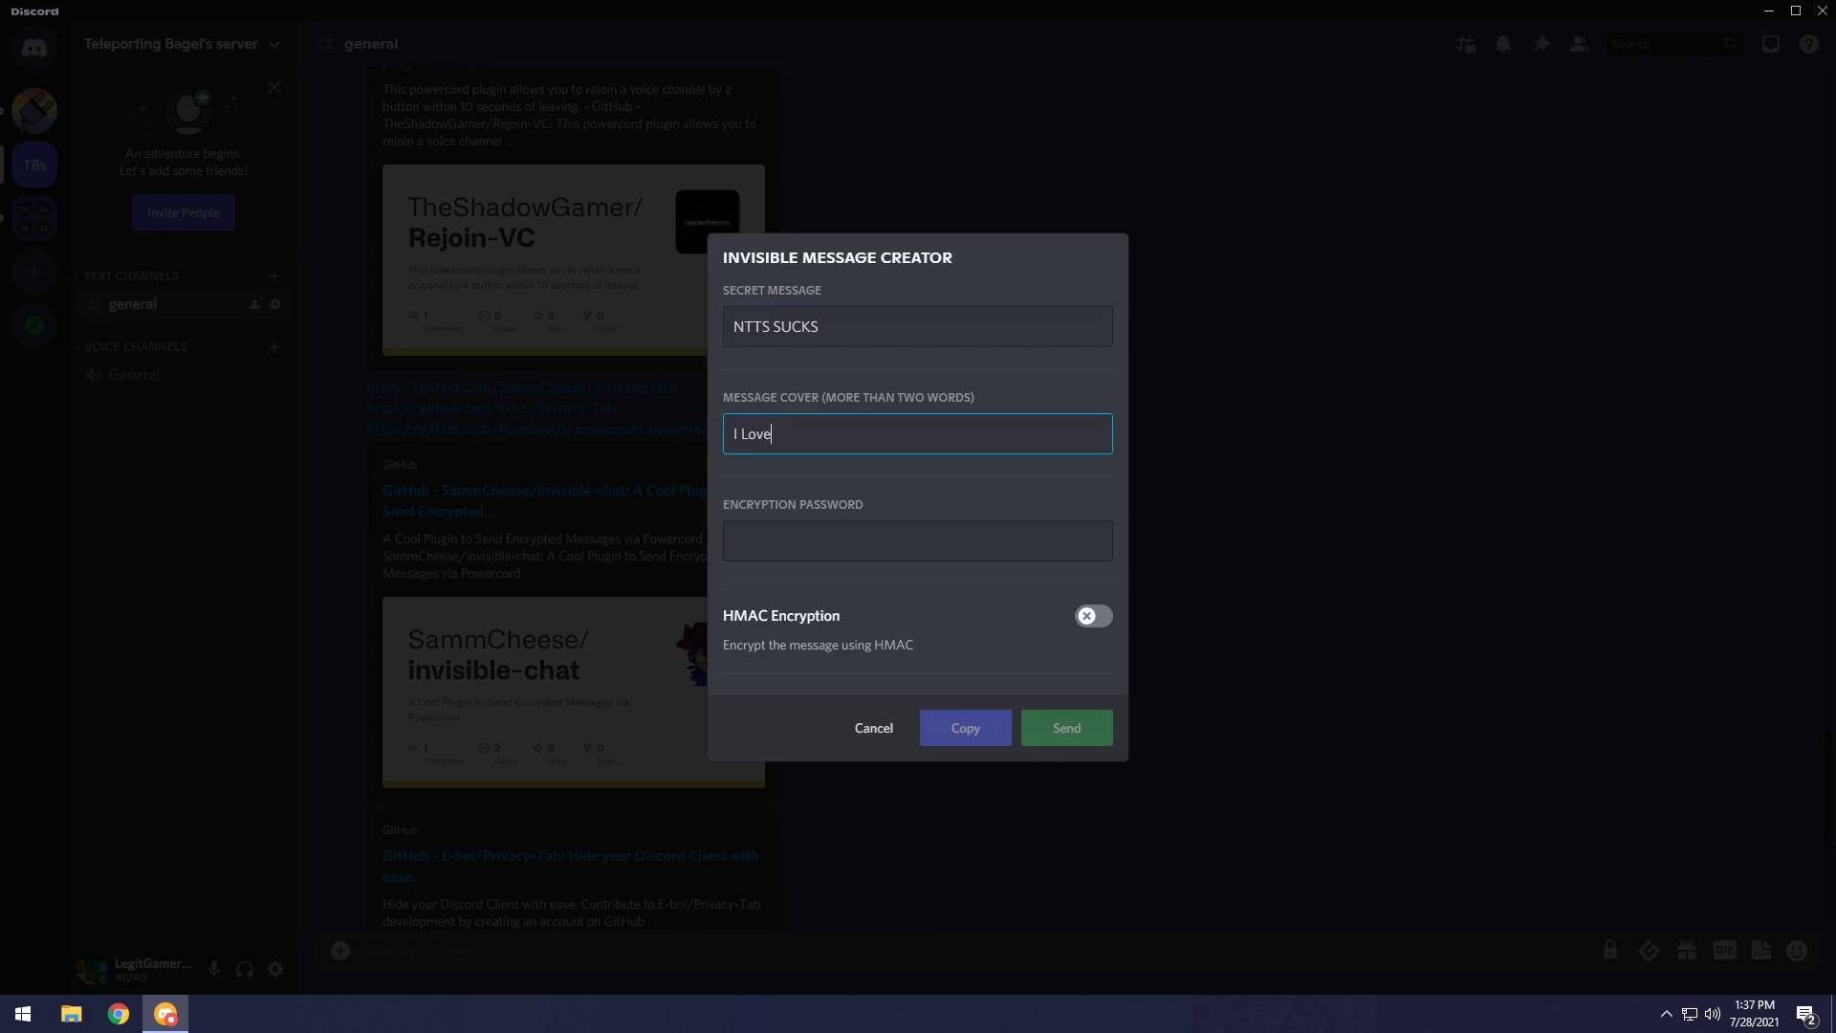
type(" NTTS")
left_click(918, 540)
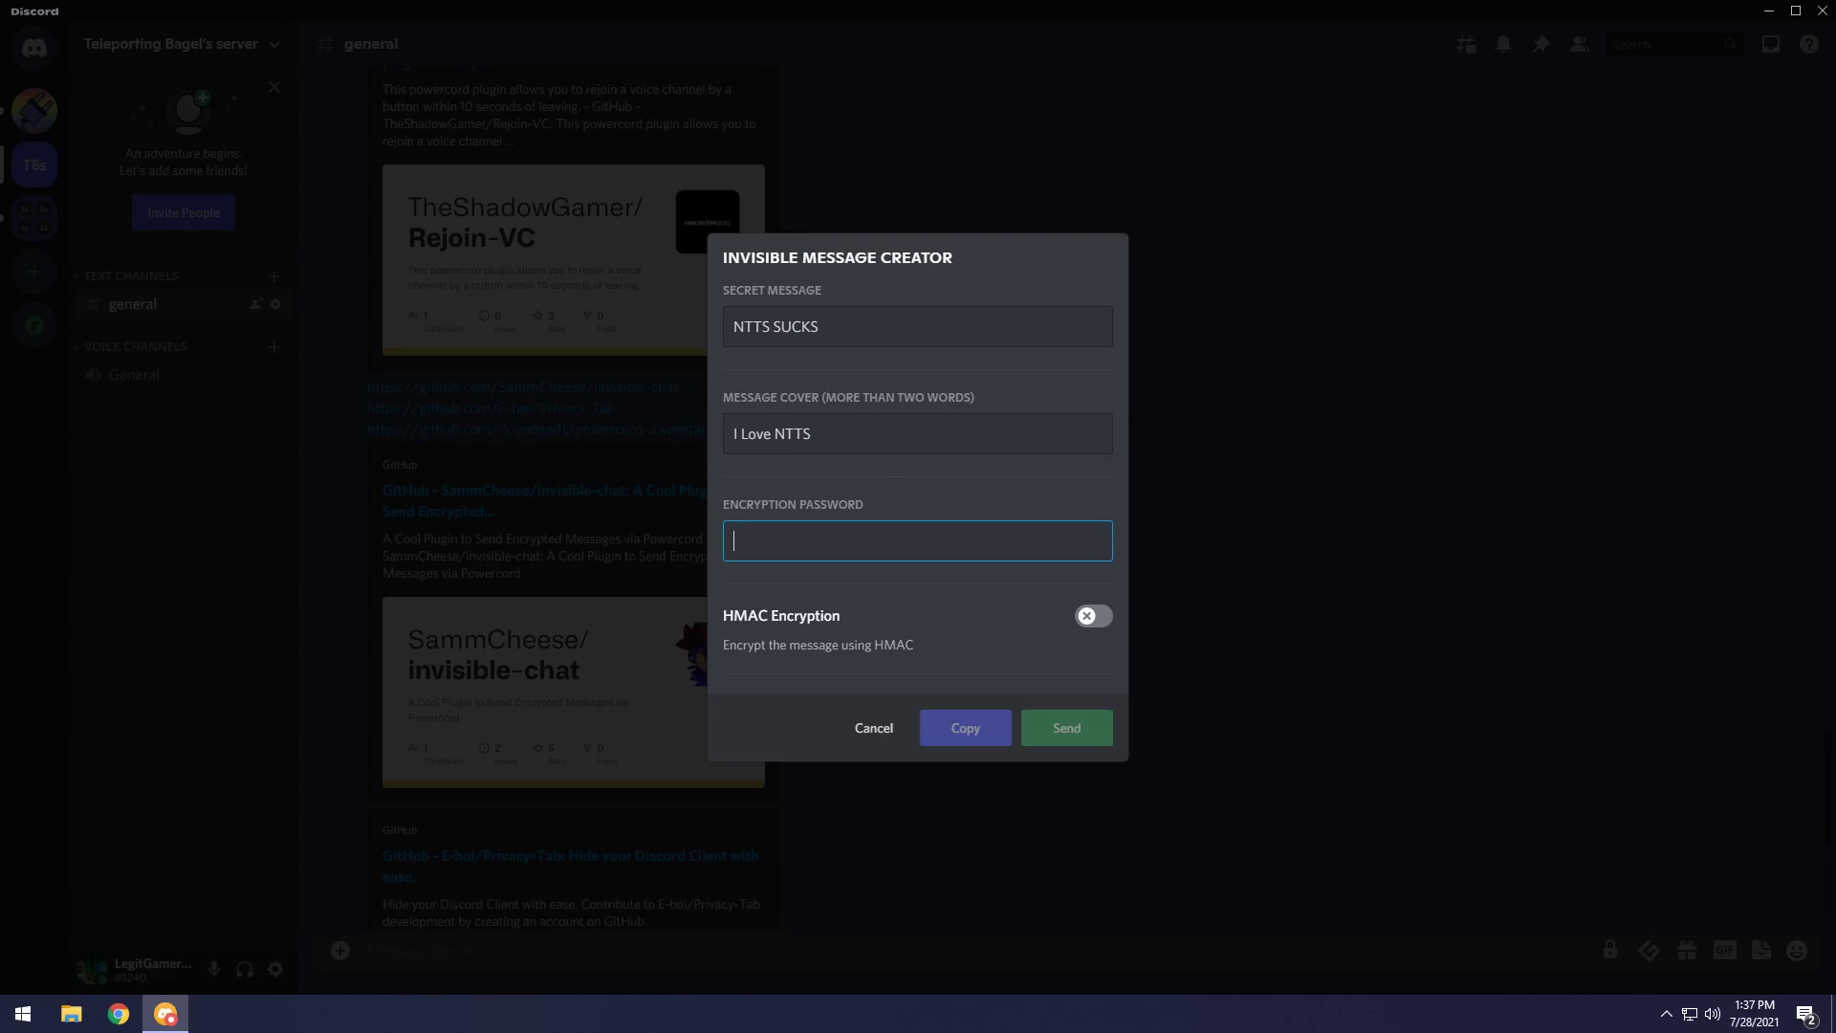
type("1234")
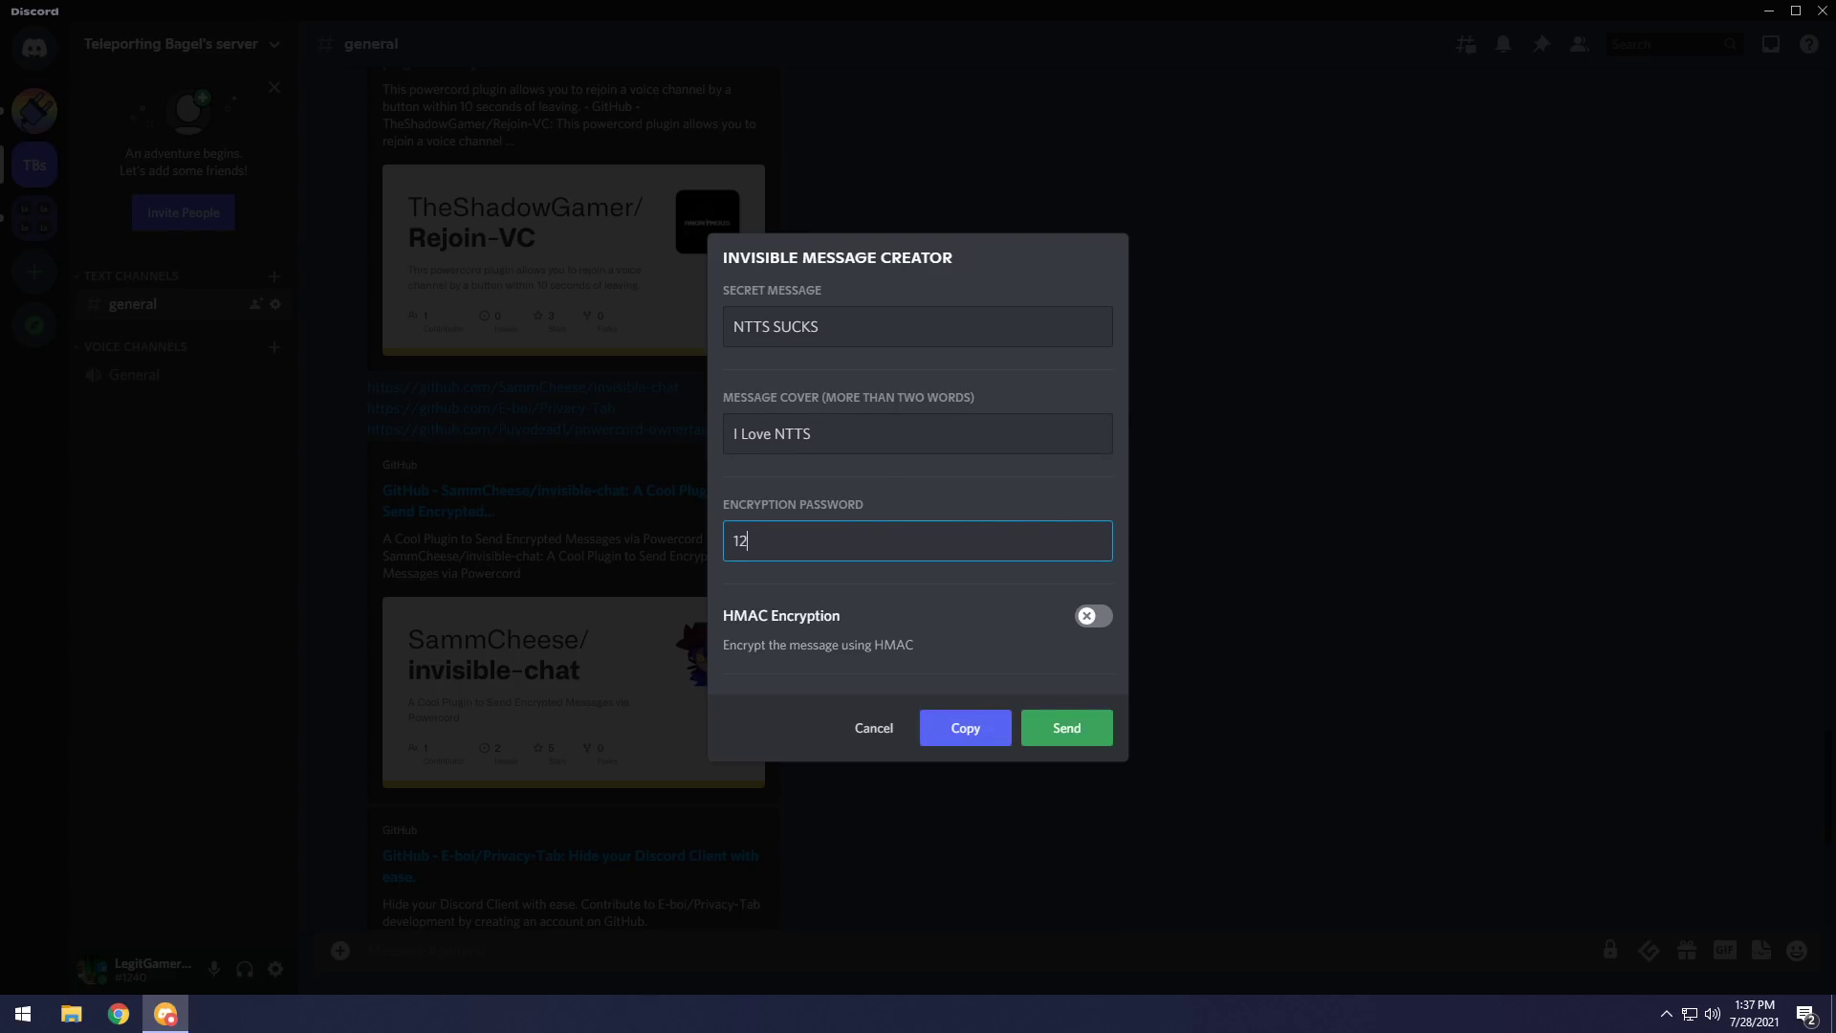
left_click(1064, 738)
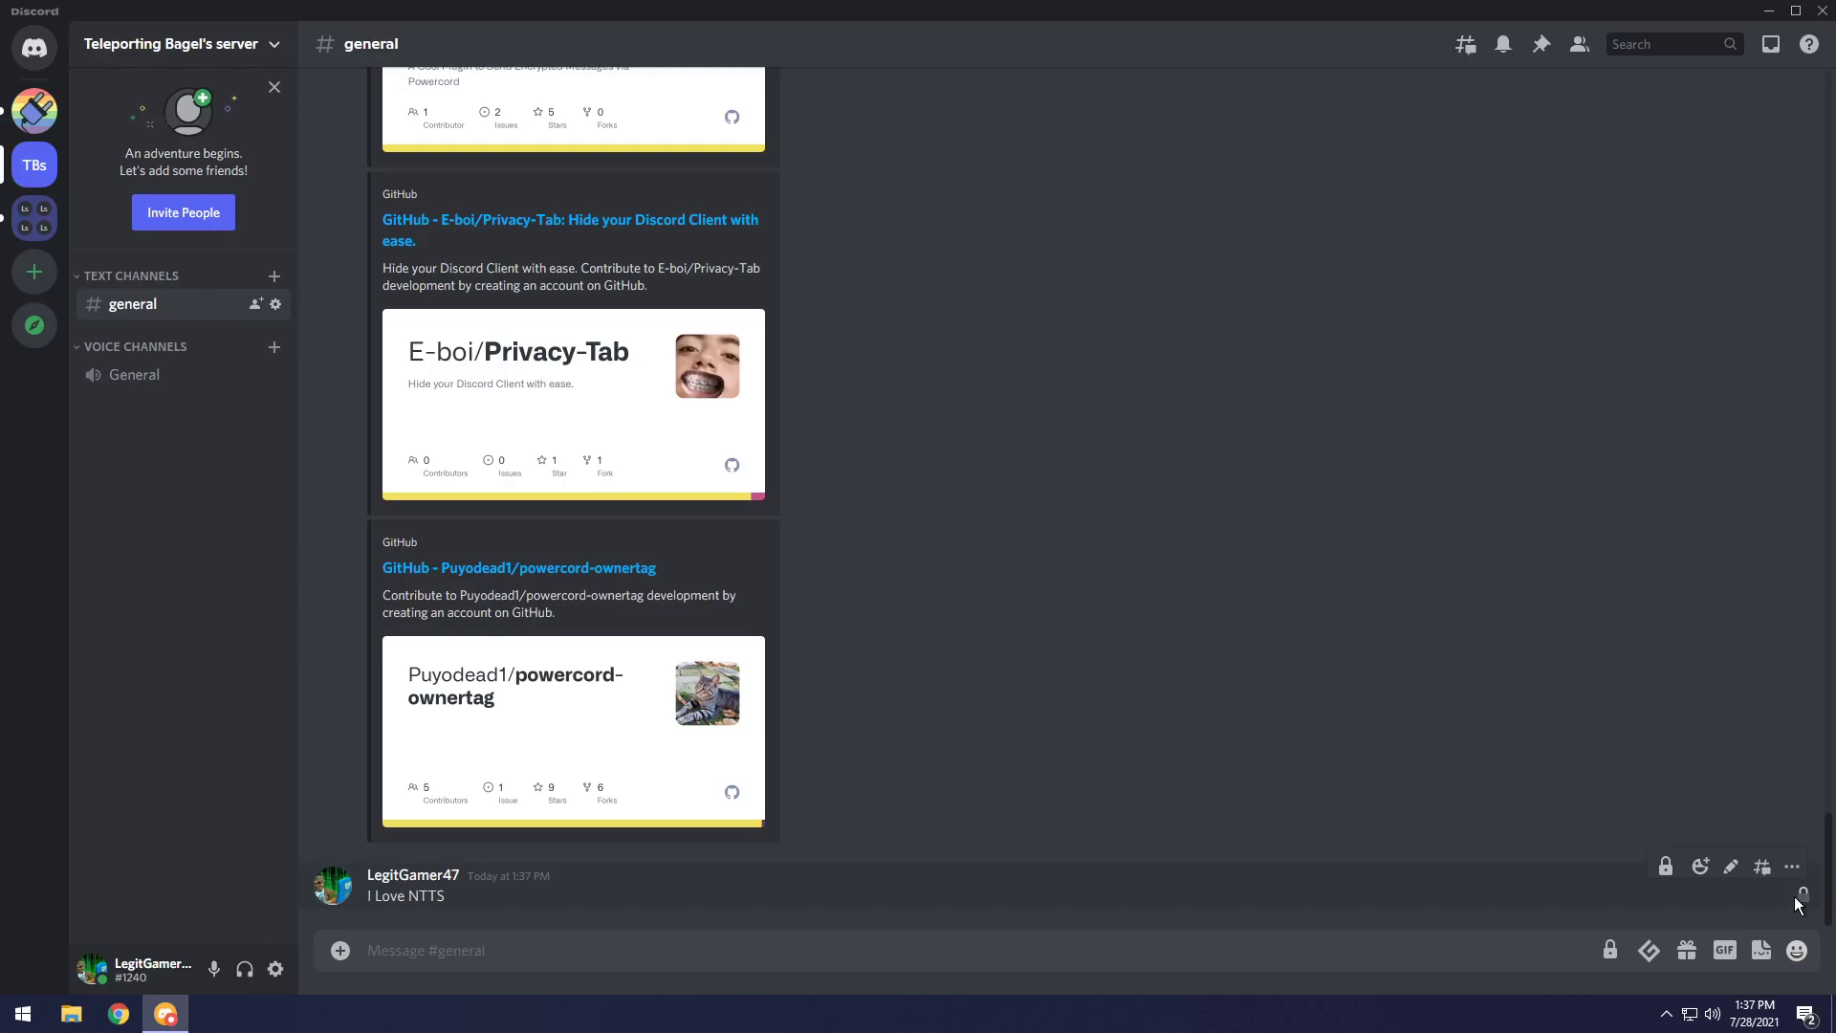
Decrypt the 'I Love NTTS' message with the same password to reveal its hidden text.
left_click(1664, 865)
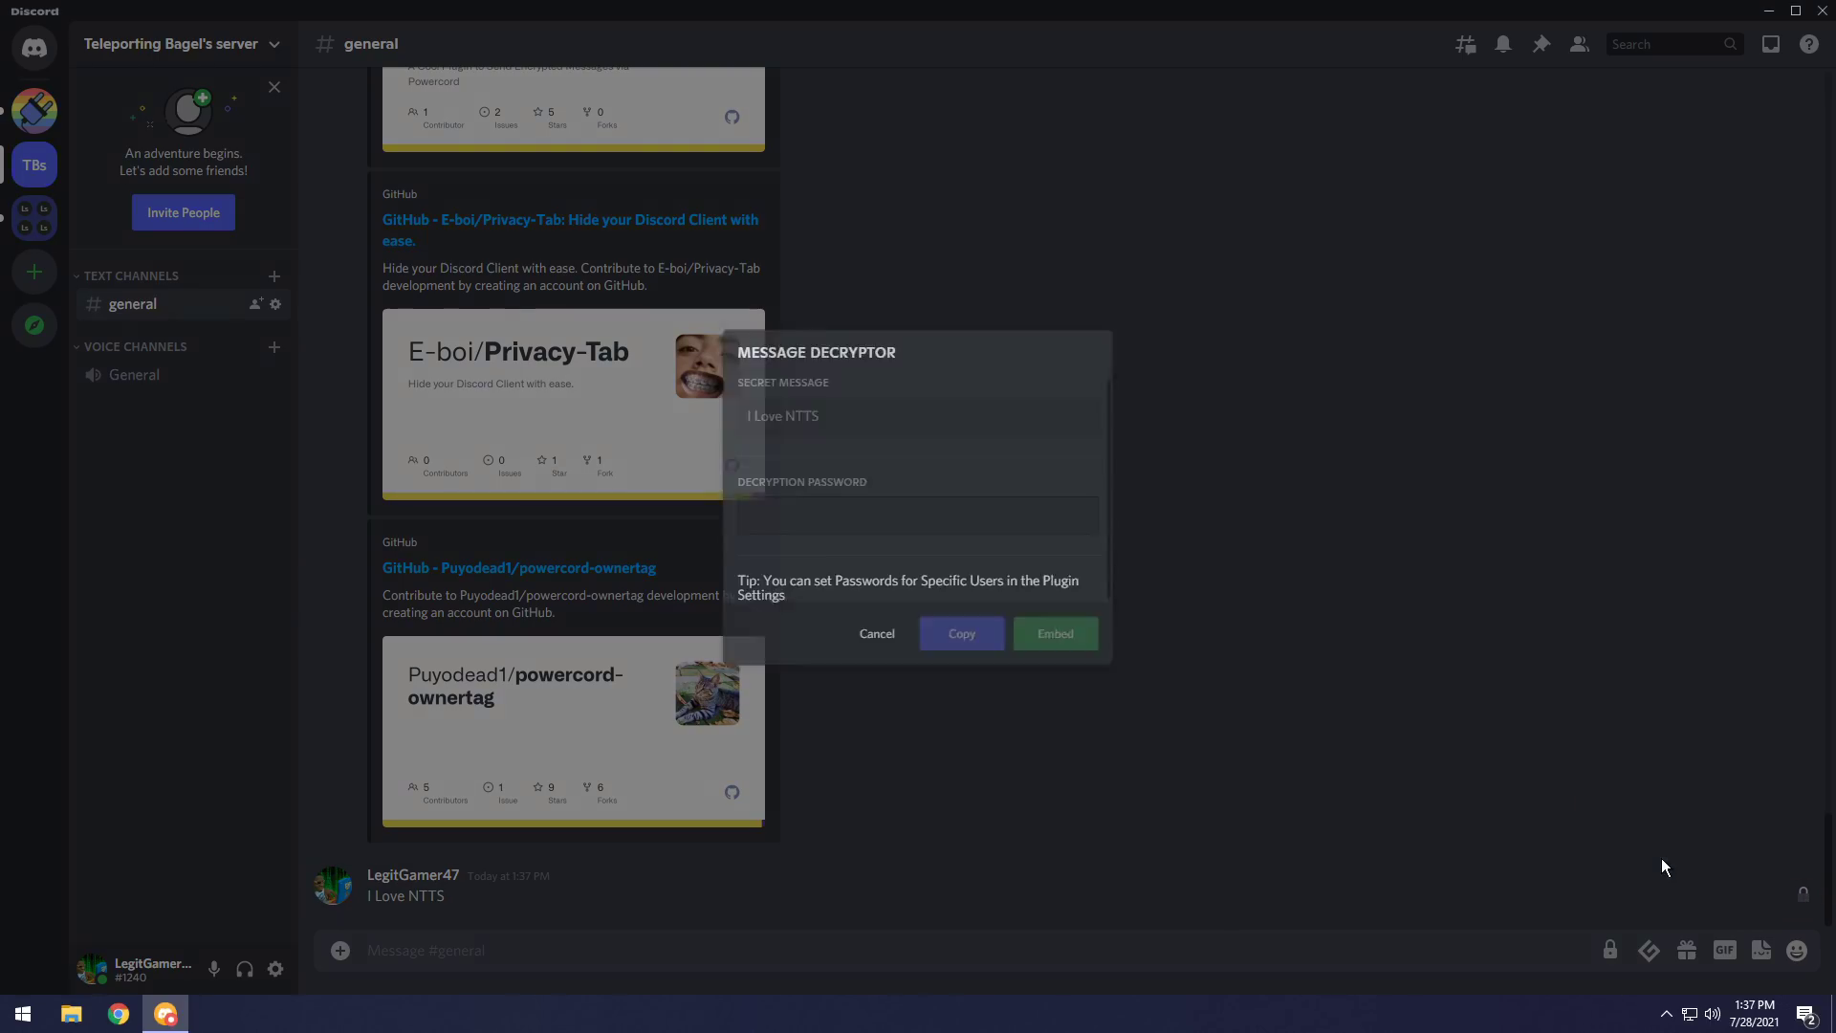
left_click(842, 516)
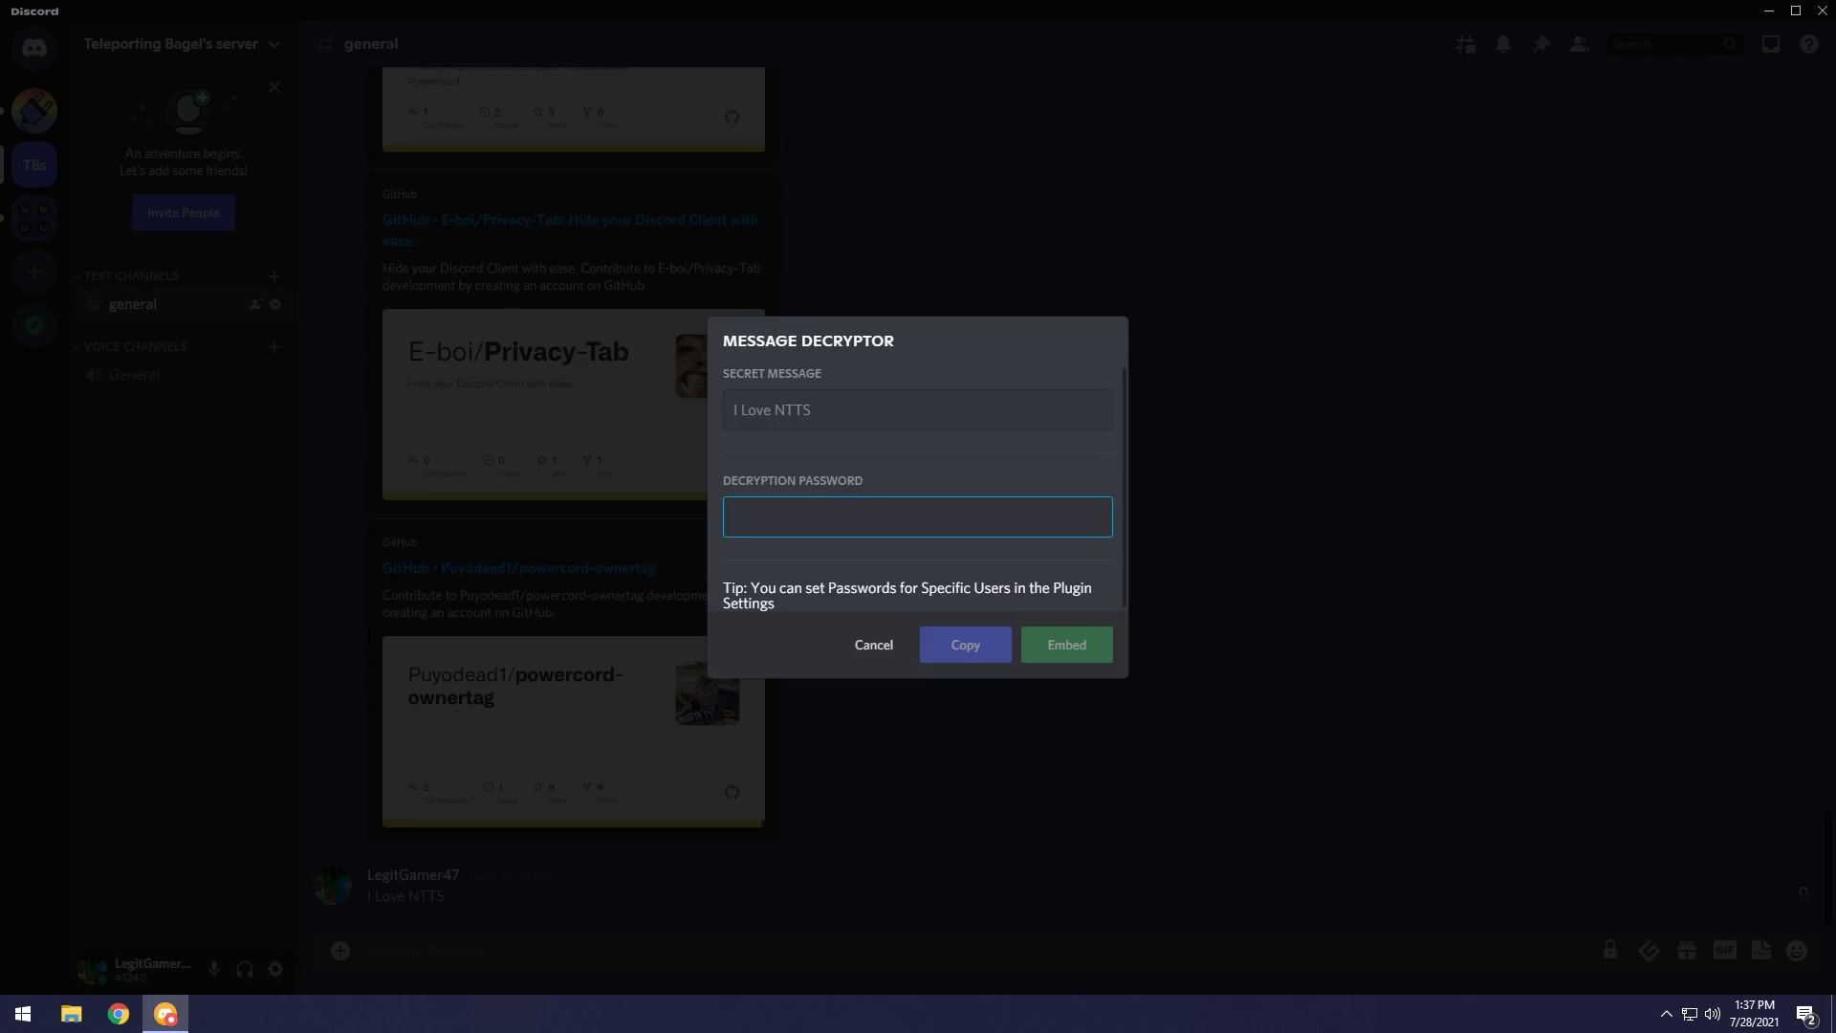
type("1234")
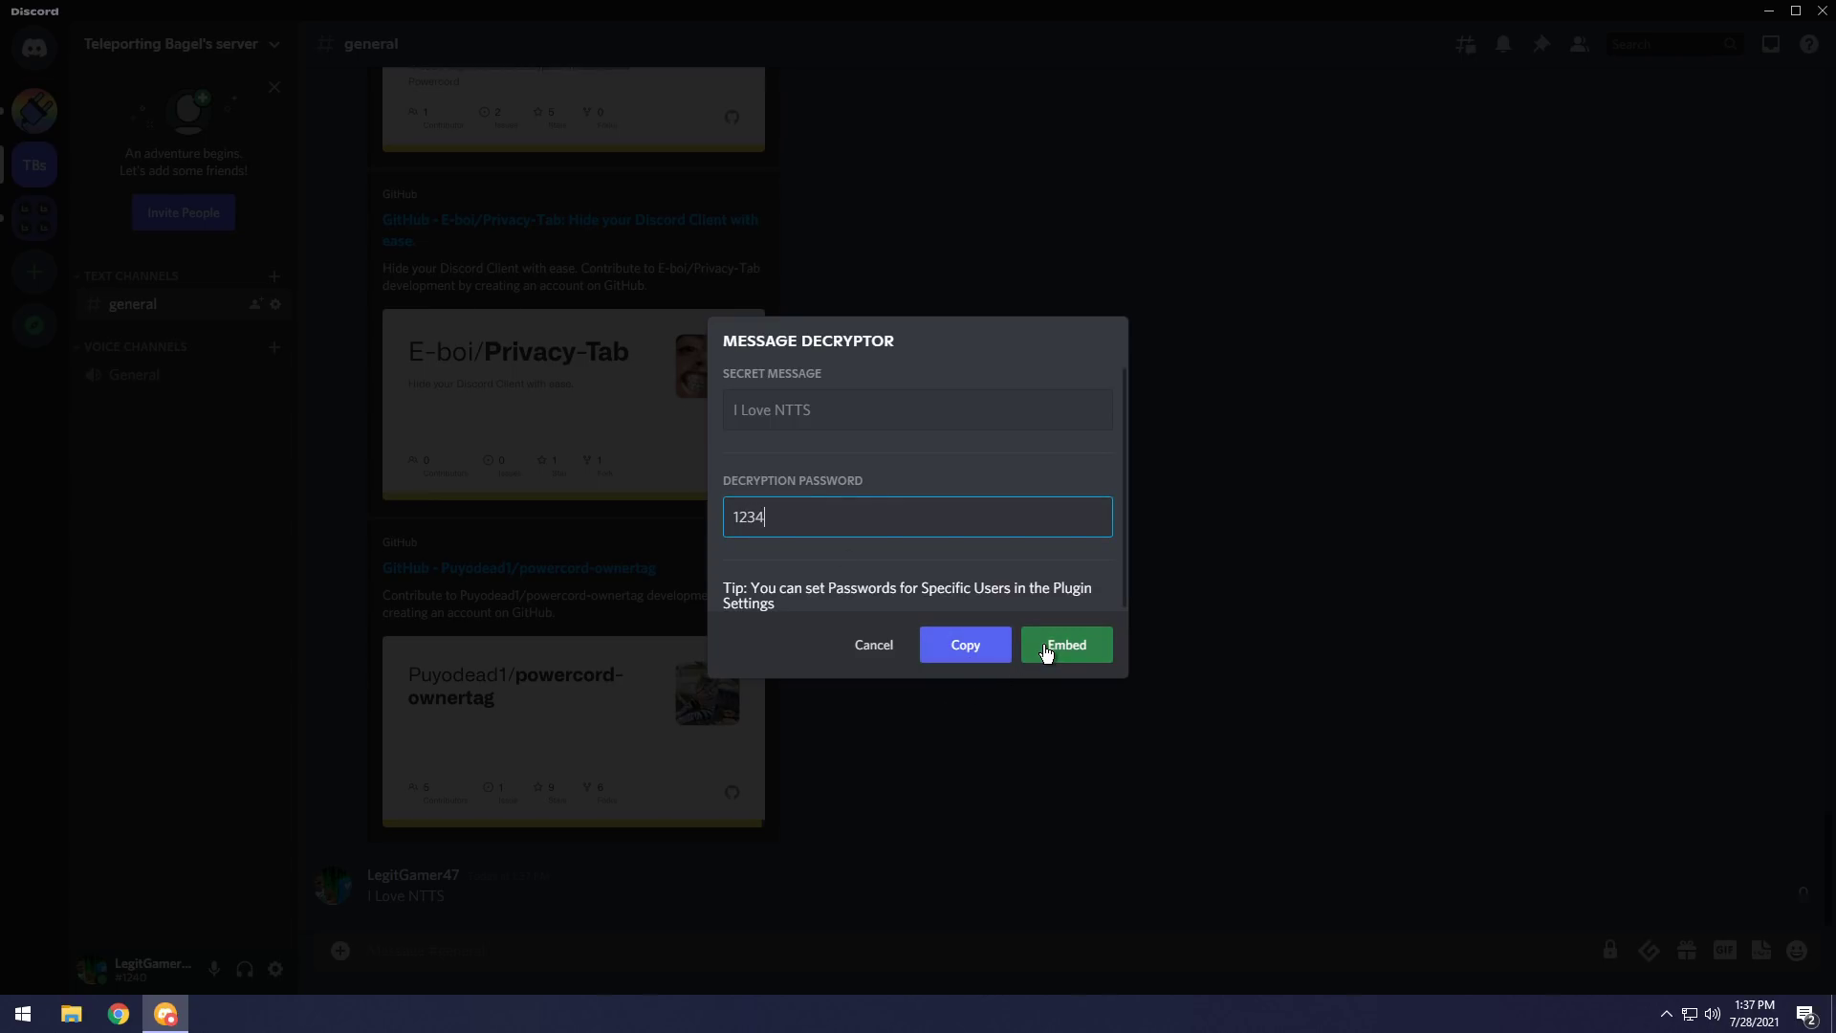
left_click(1061, 645)
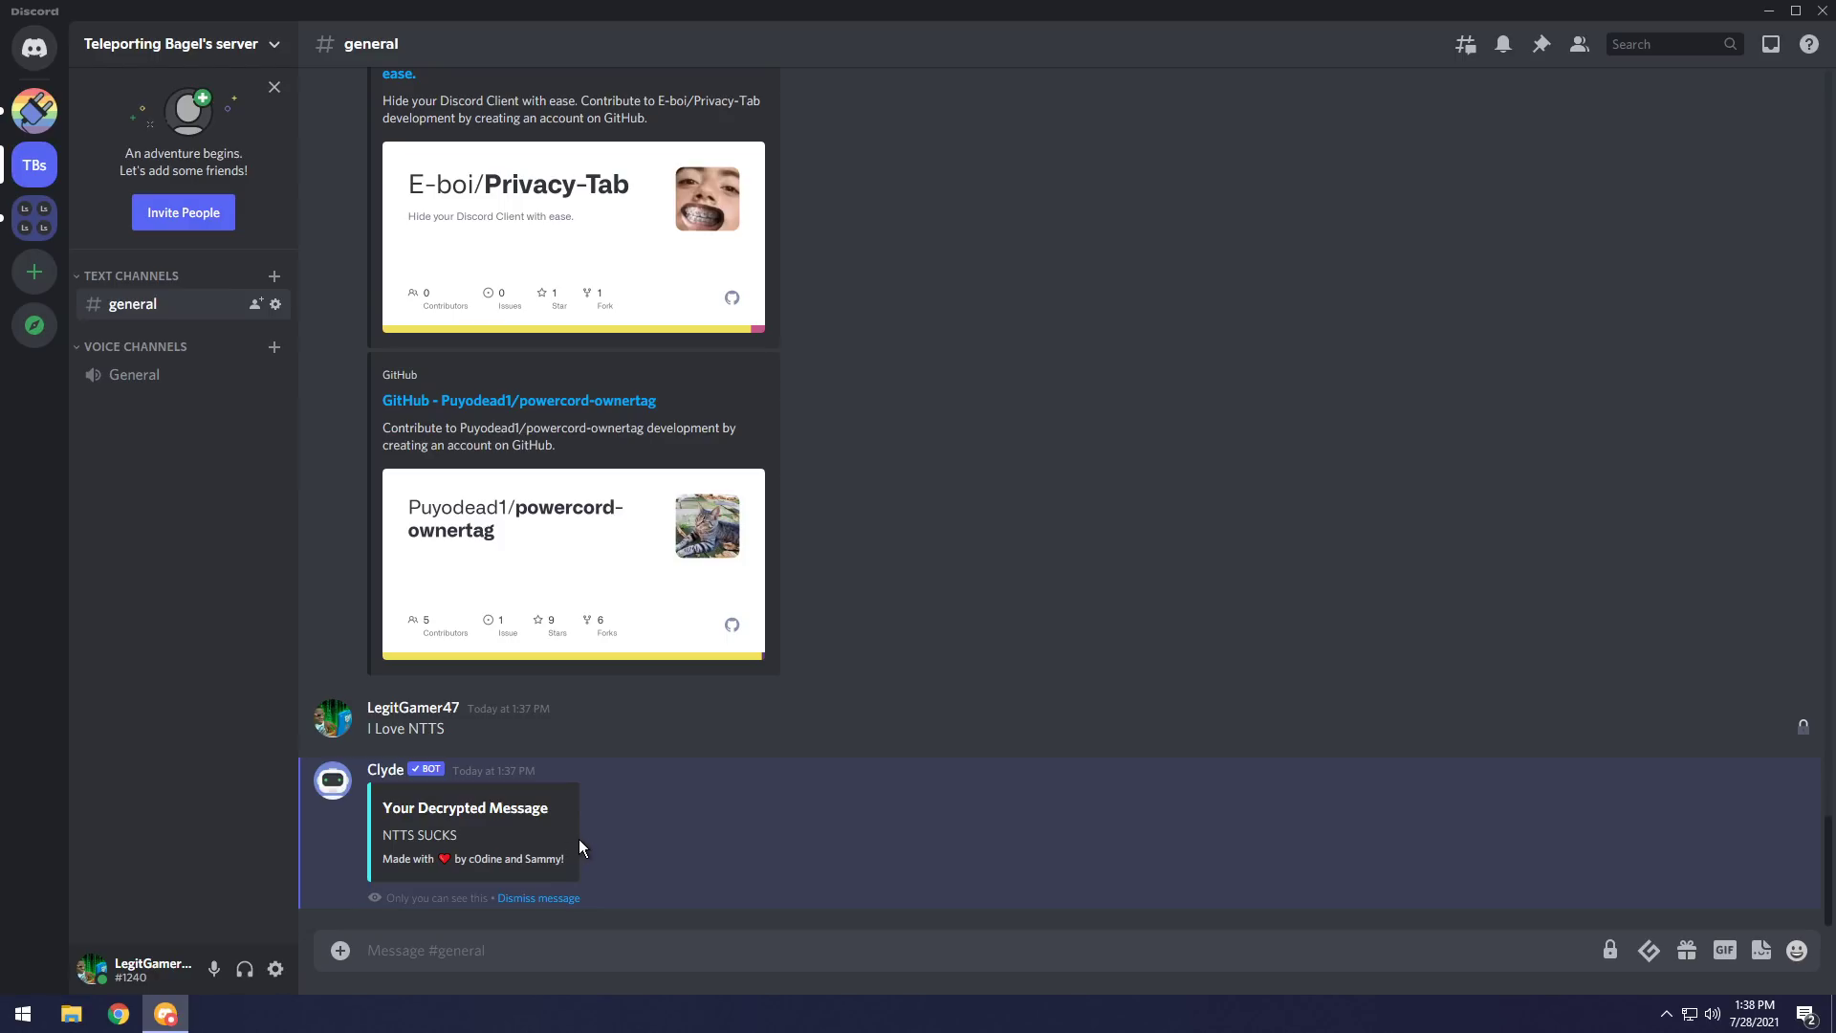
Install the Privacy-Tab plugin from the E-boi/Privacy-Tab GitHub link.
scroll(612, 669, "up", 4)
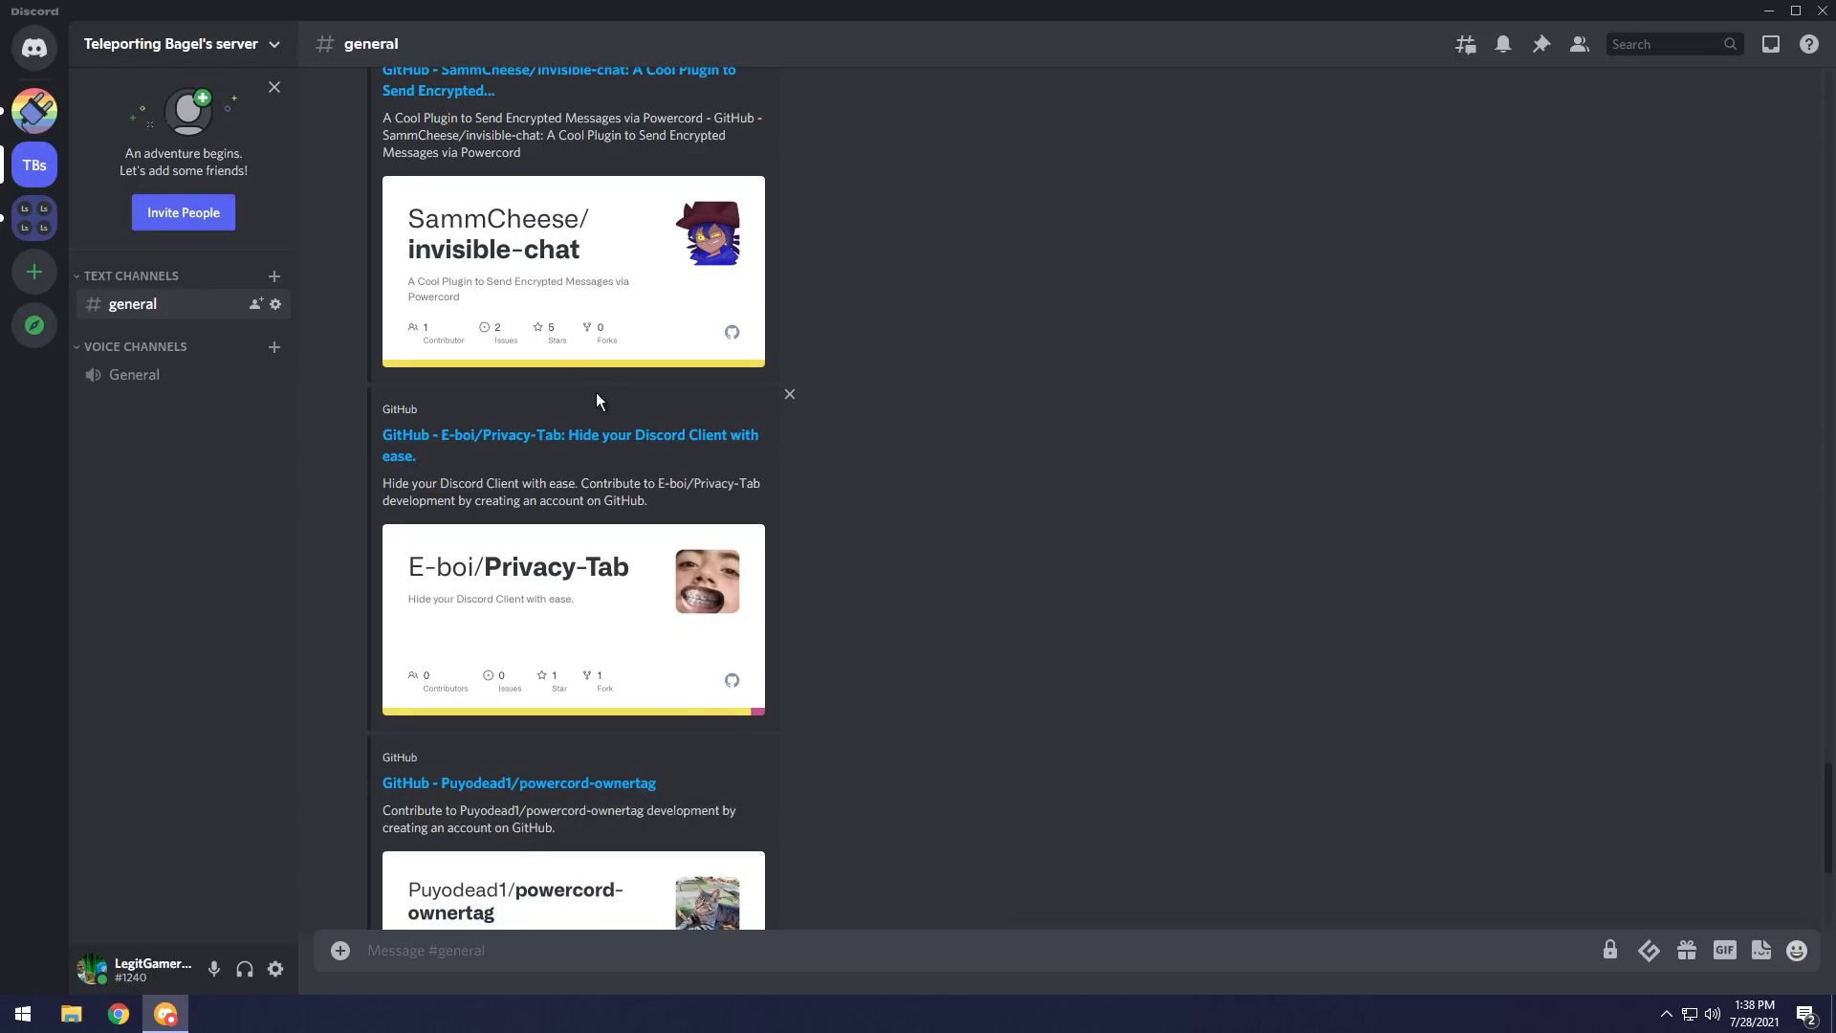
right_click(603, 441)
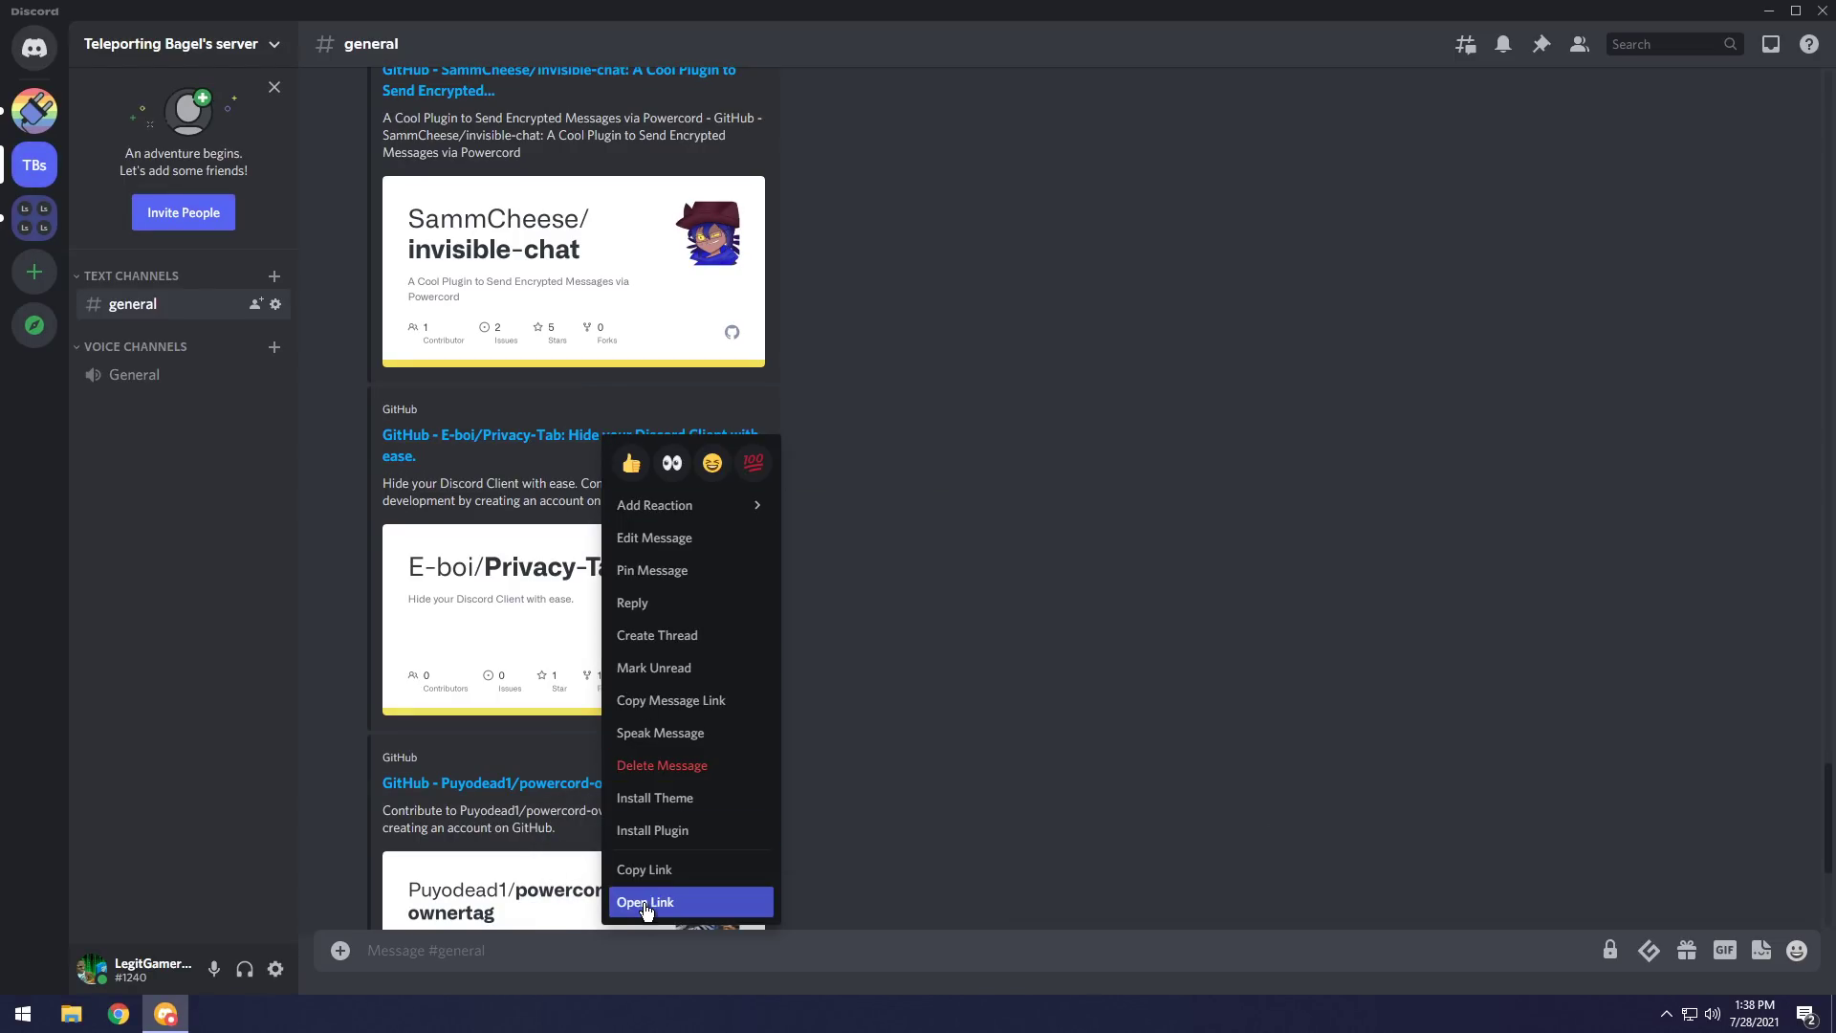
left_click(646, 834)
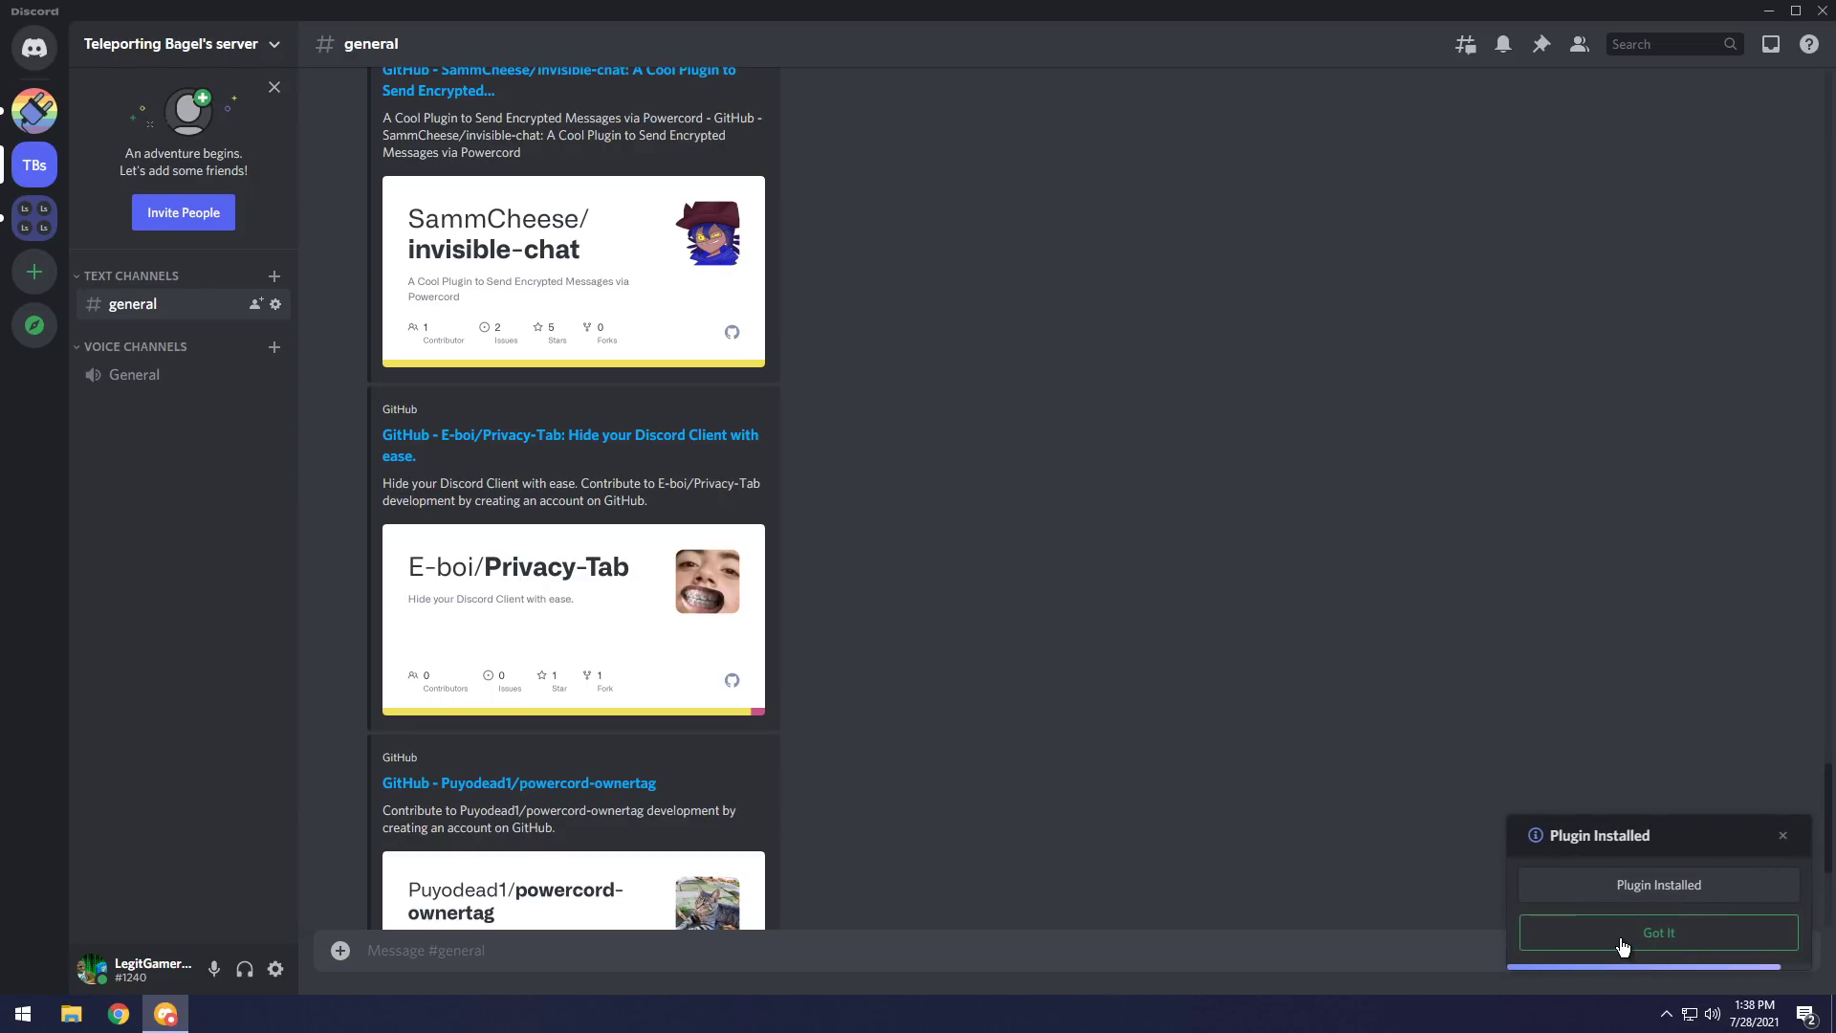
left_click(1623, 945)
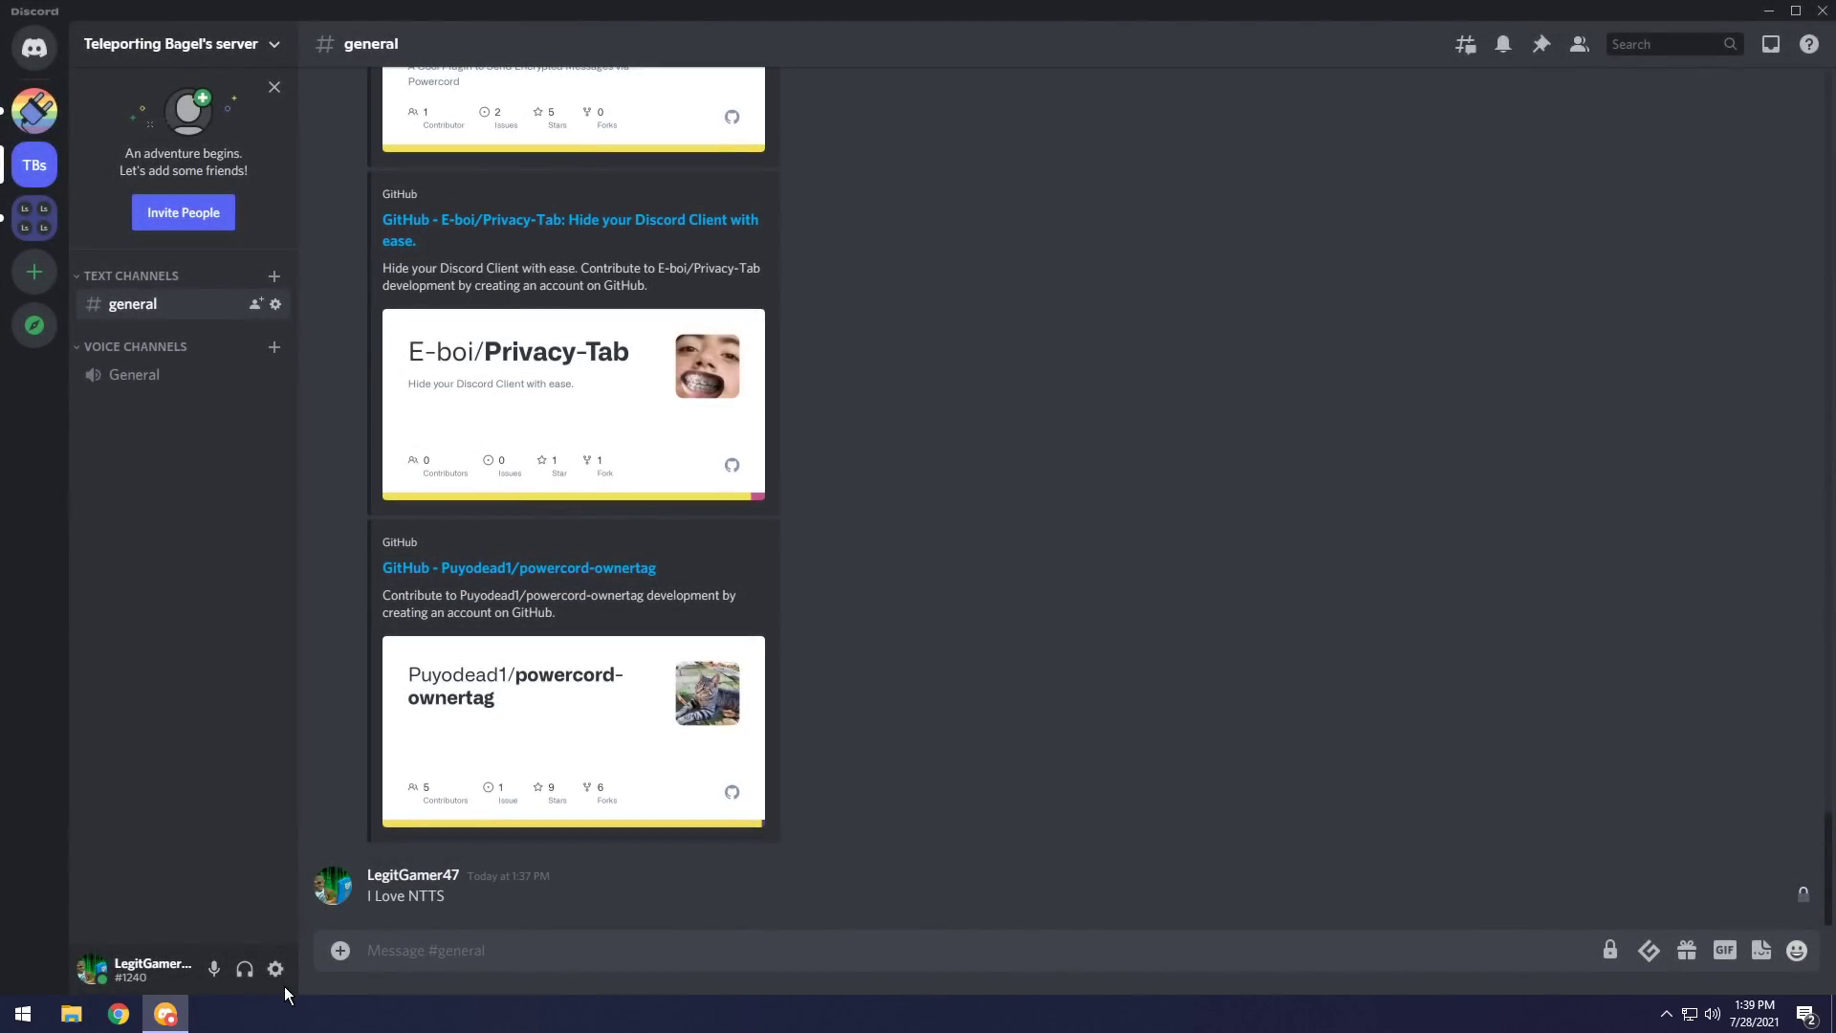
Set the Privacy Tab blur scale to x10 and blur timing to 0.2 seconds.
left_click(281, 976)
scroll(478, 760, "down", 8)
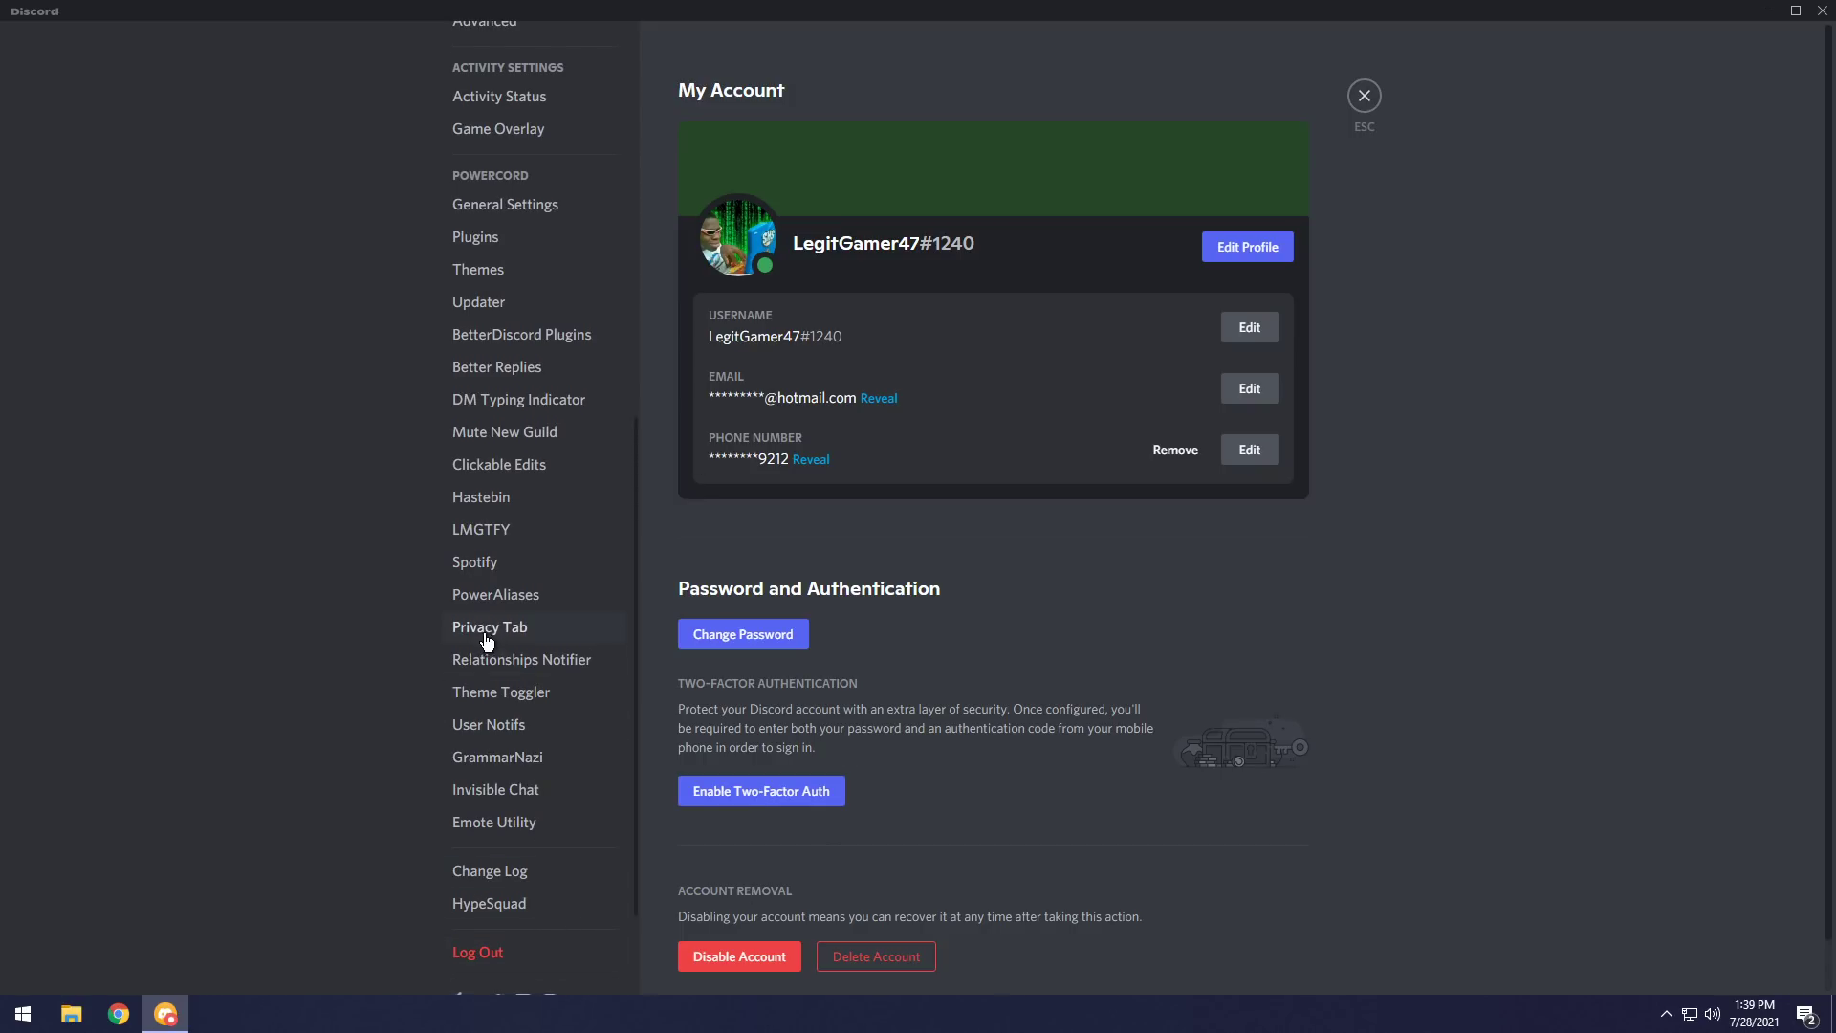
left_click(487, 629)
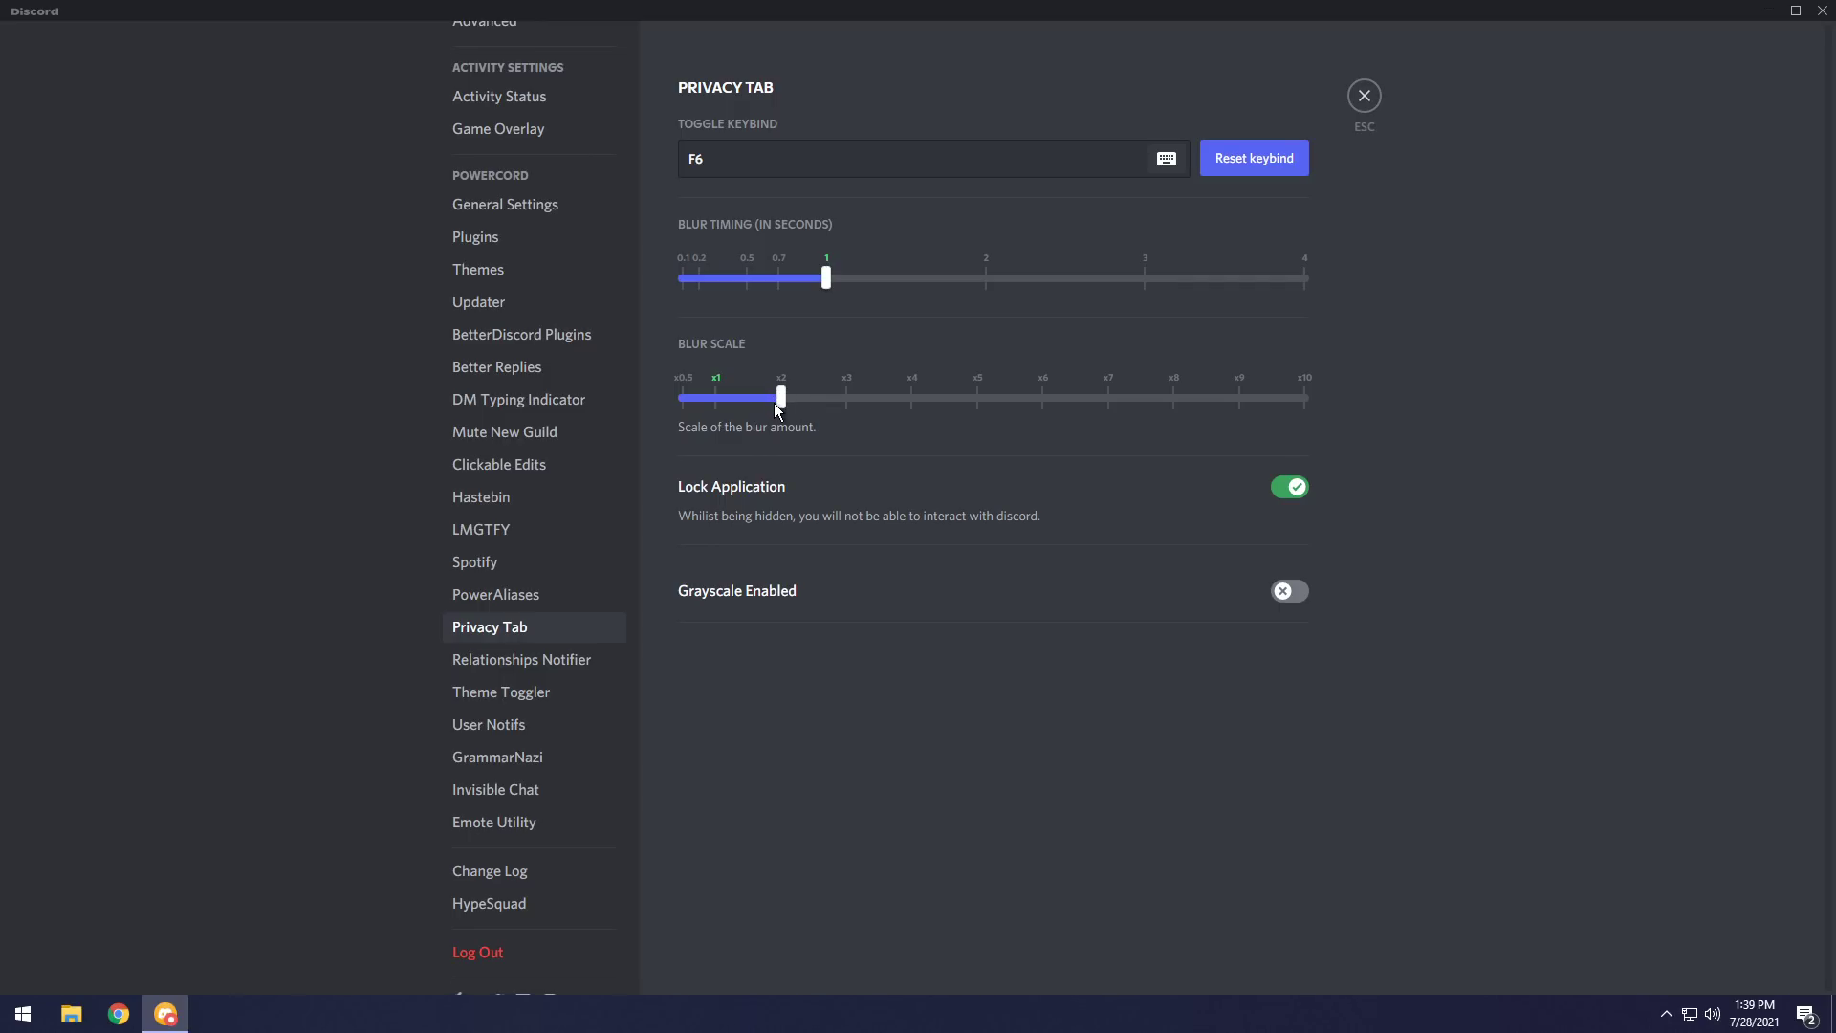
left_click_drag(774, 406, 1393, 401)
left_click_drag(826, 278, 698, 287)
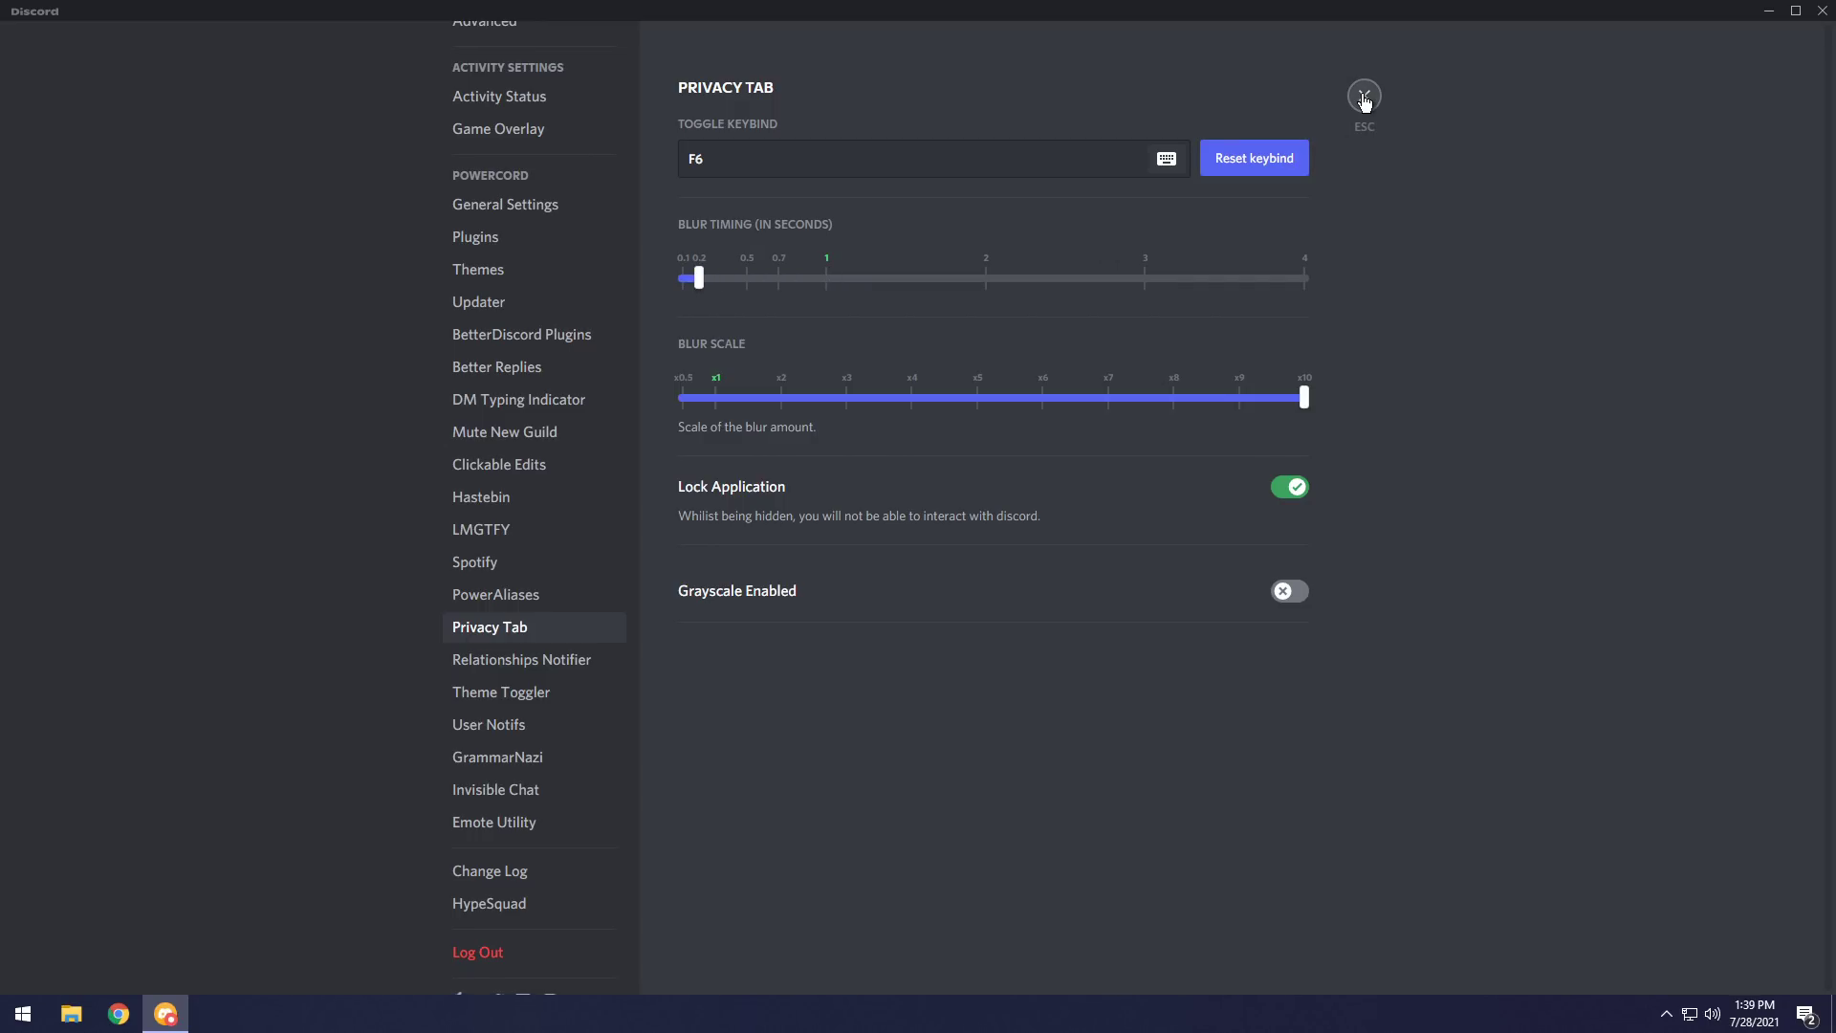
left_click(1364, 94)
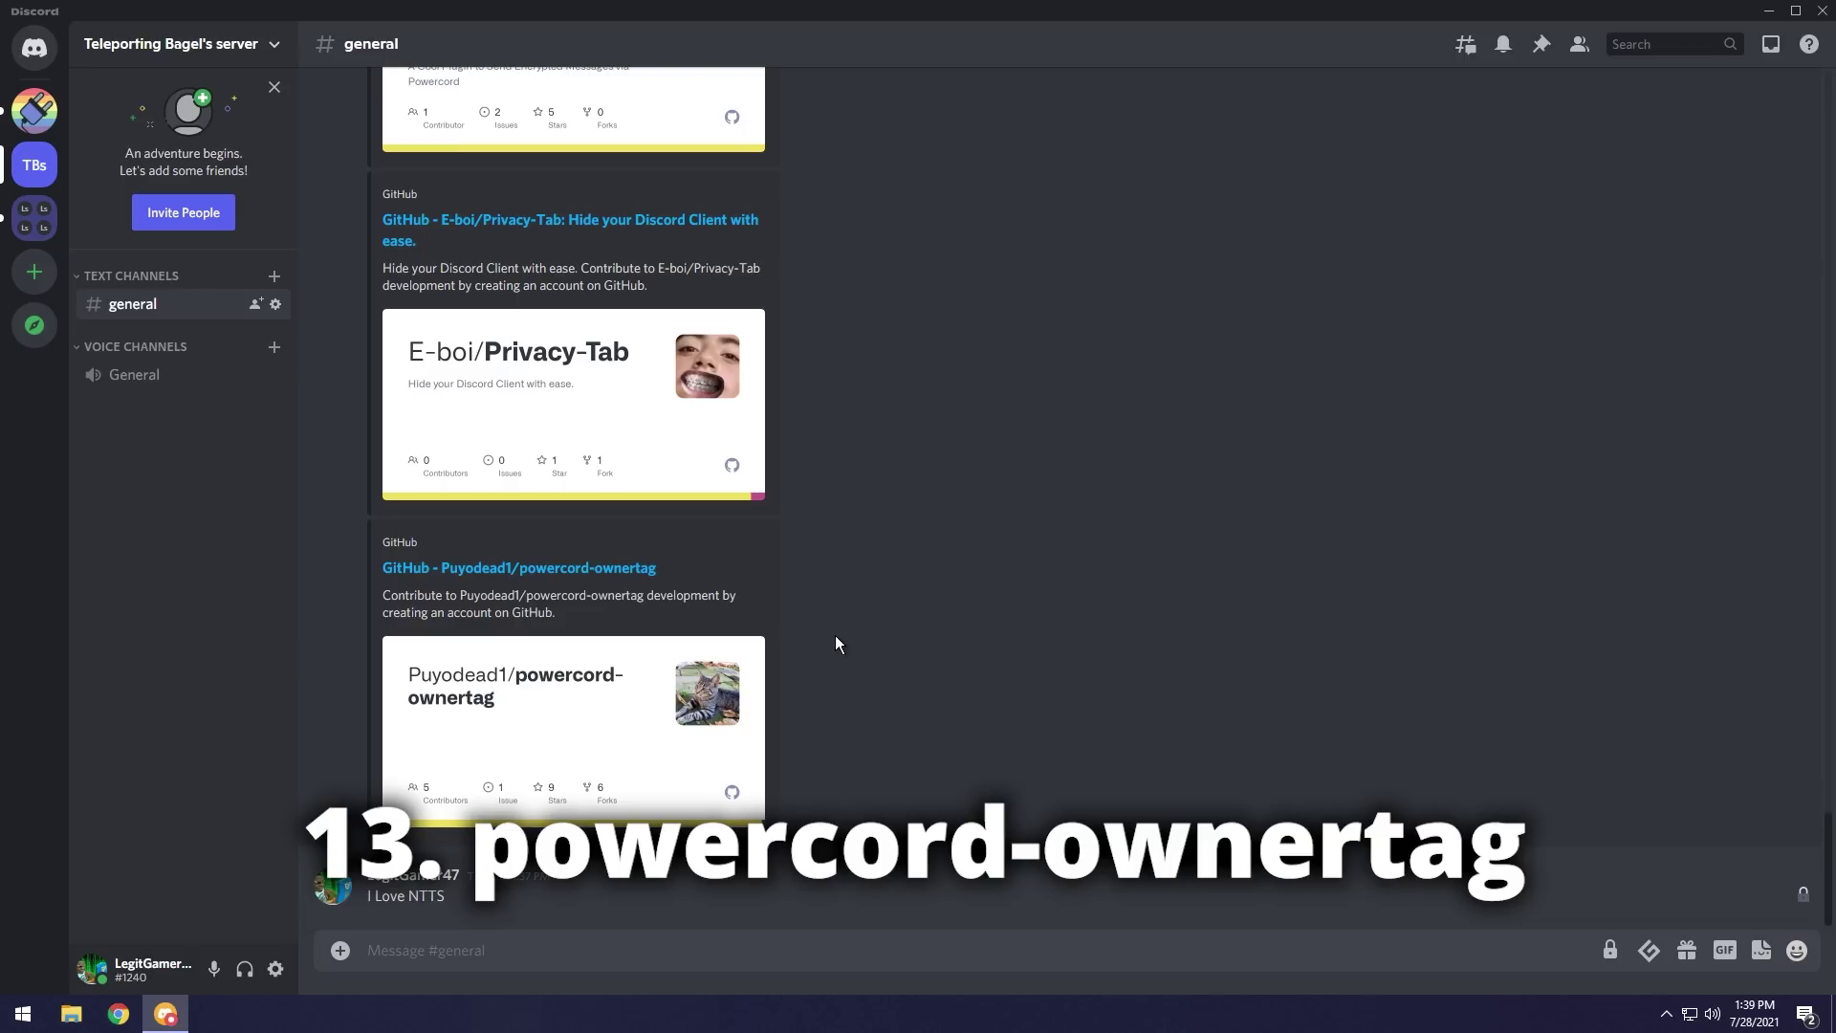
Install the powercord-ownertag plugin from its link in #general.
right_click(553, 569)
left_click(578, 890)
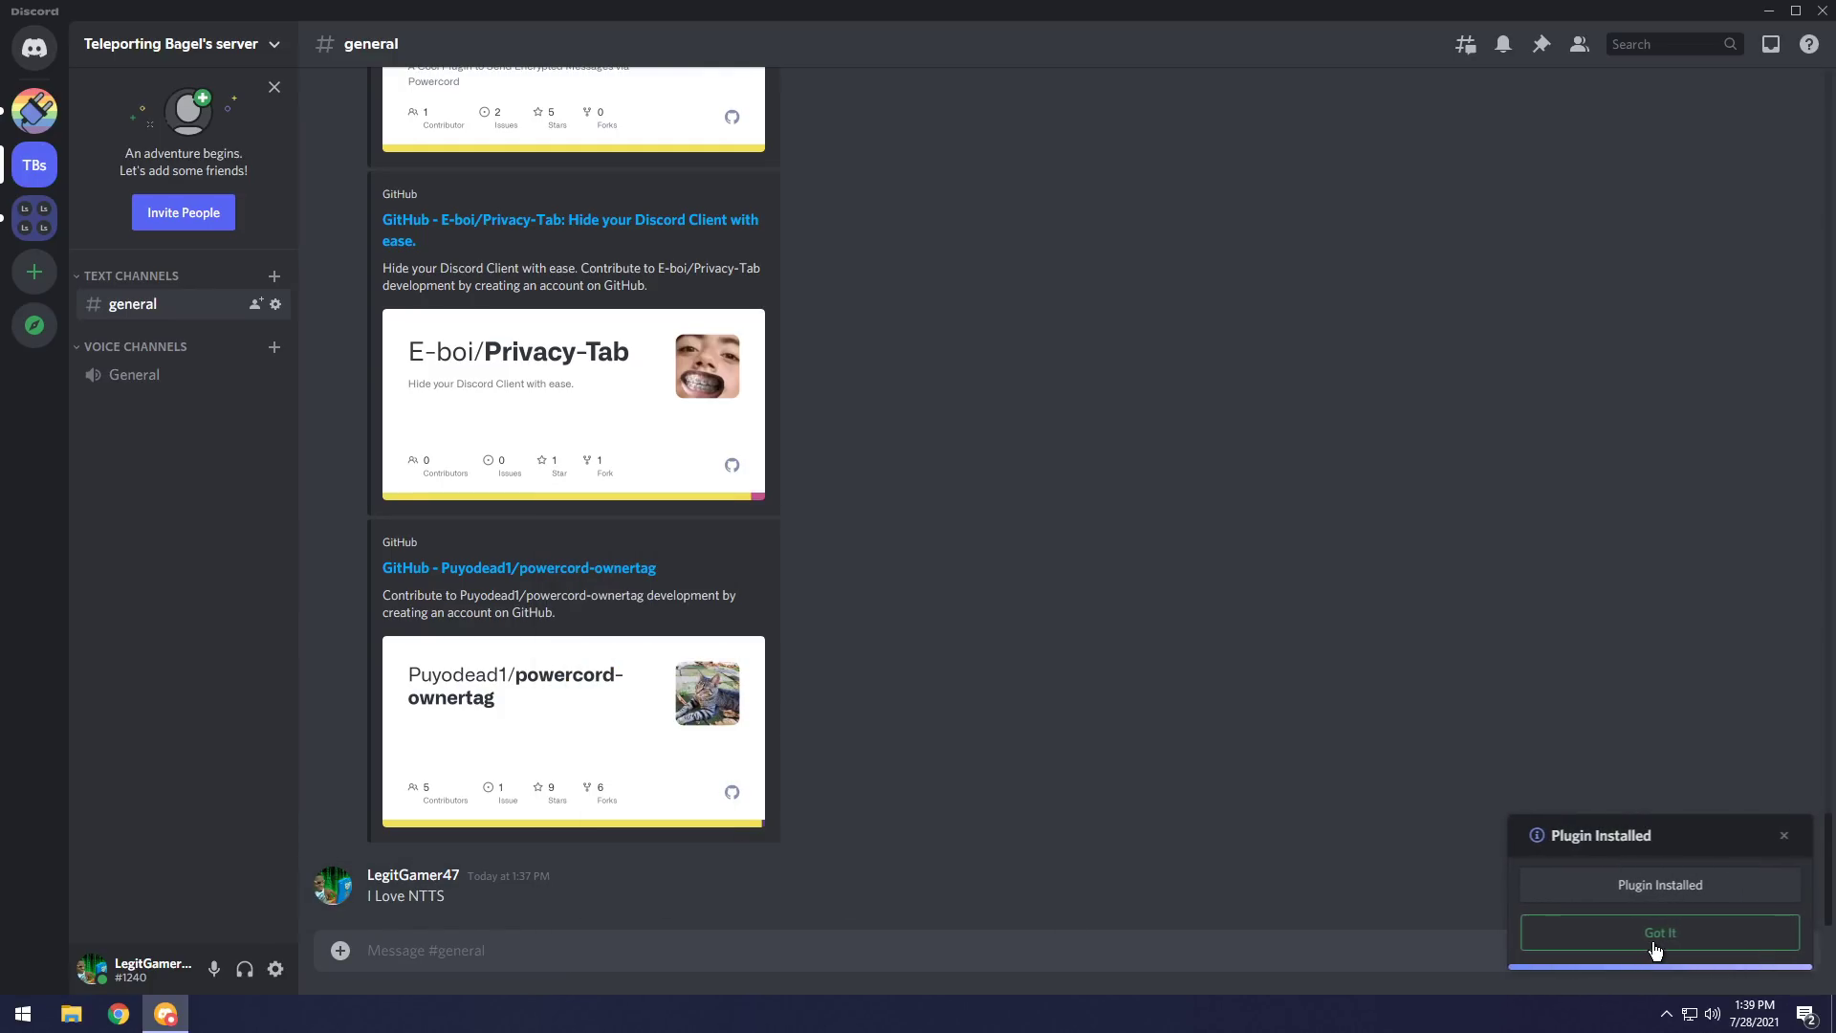
left_click(1658, 947)
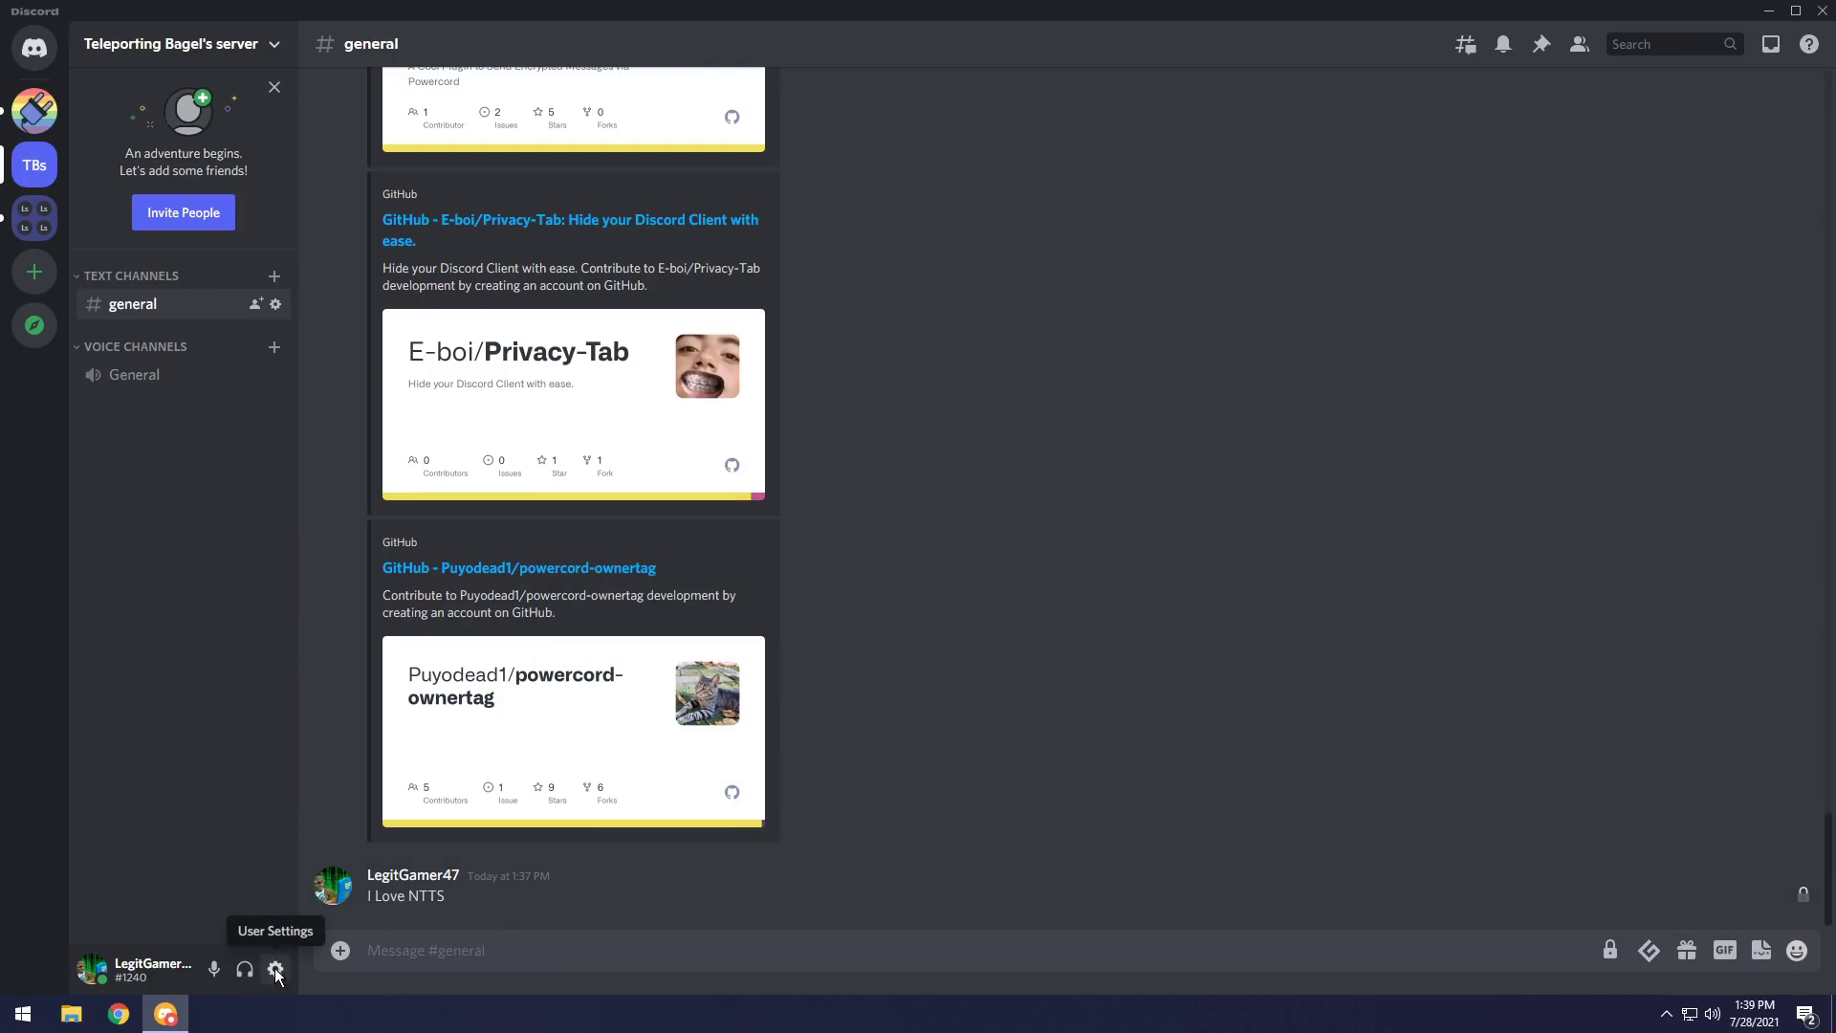
Review the Staff Tags settings, then view the Powercord #off-topic member list with staff tags.
left_click(276, 969)
scroll(507, 758, "down", 1)
scroll(507, 759, "down", 8)
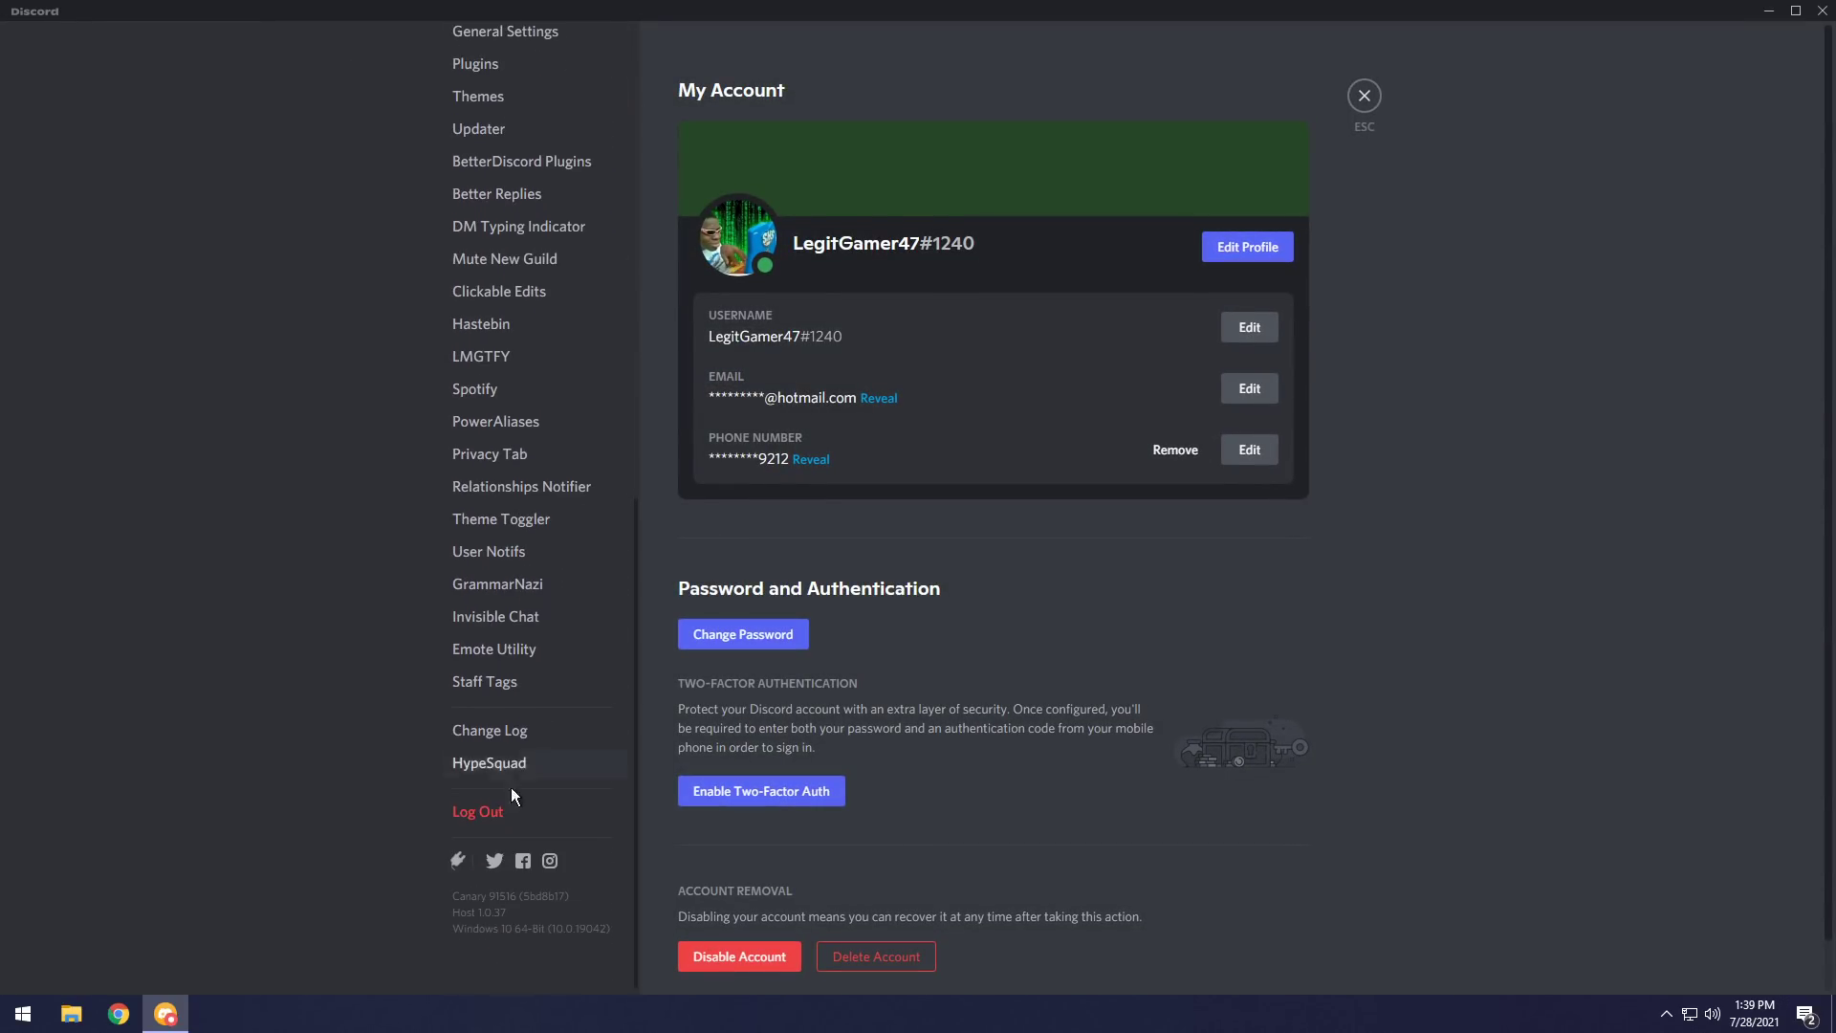
left_click(481, 677)
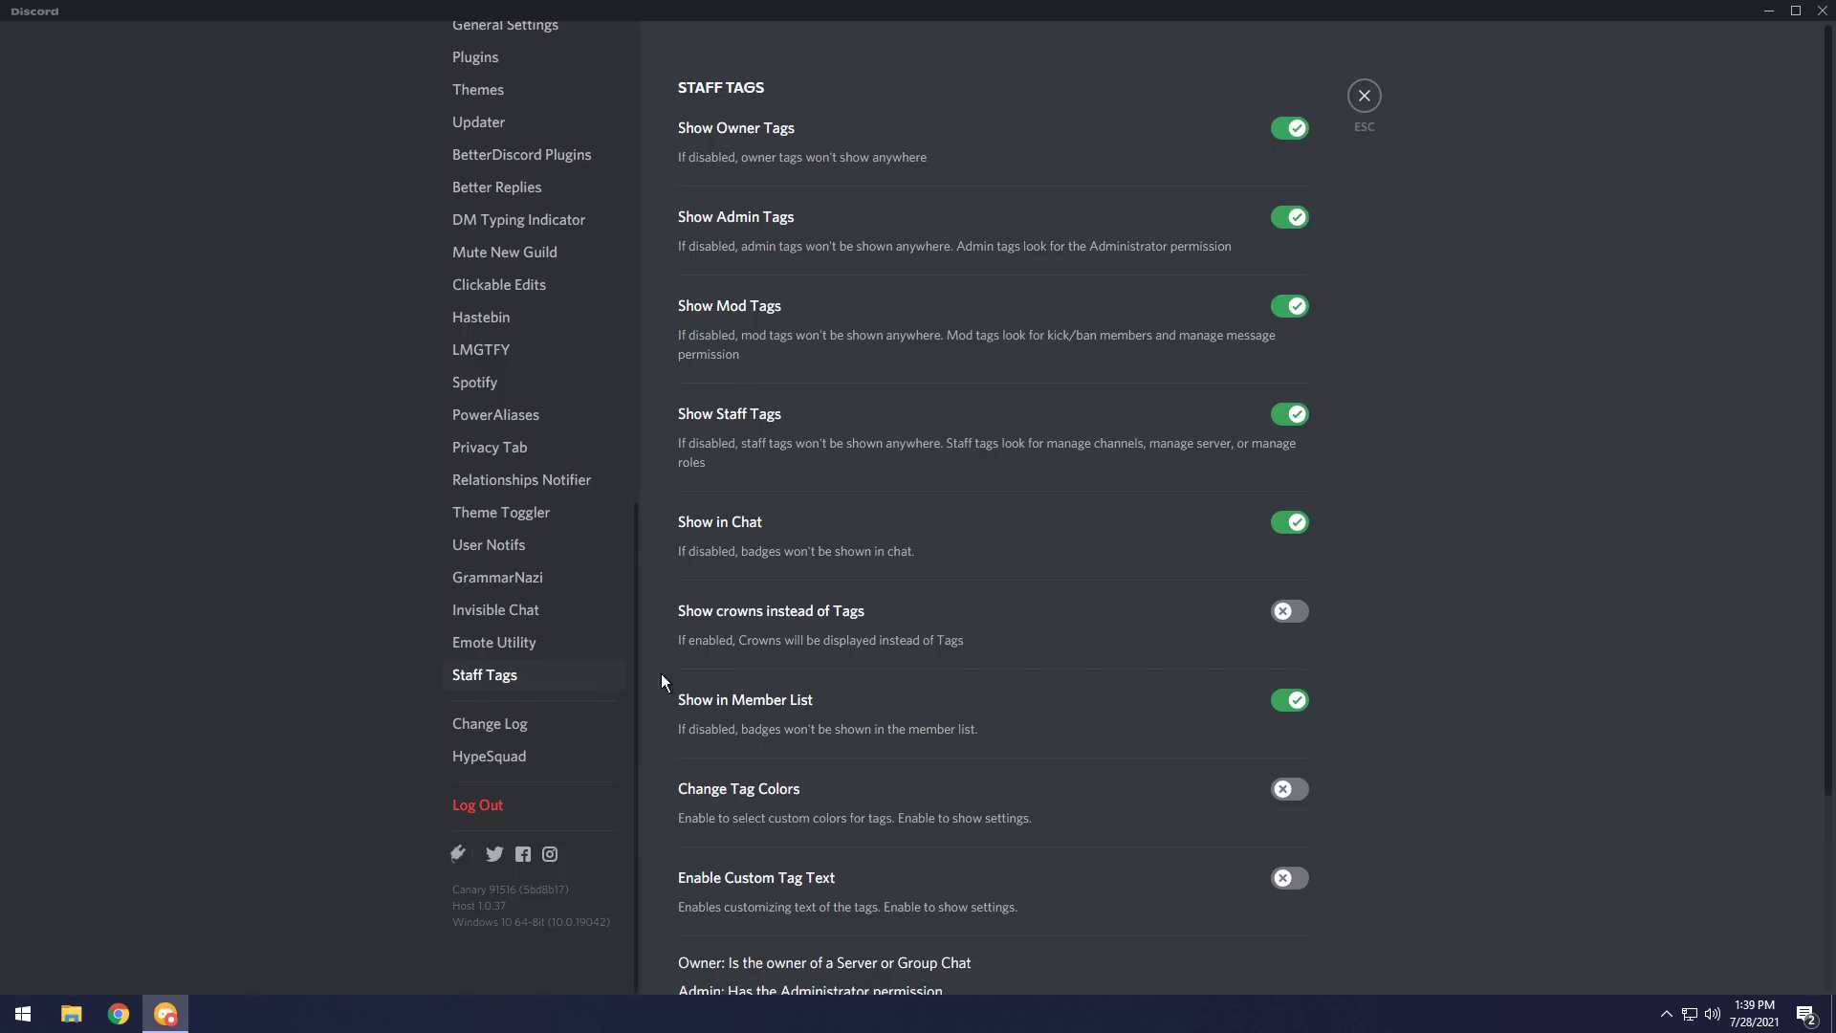
scroll(786, 660, "down", 3)
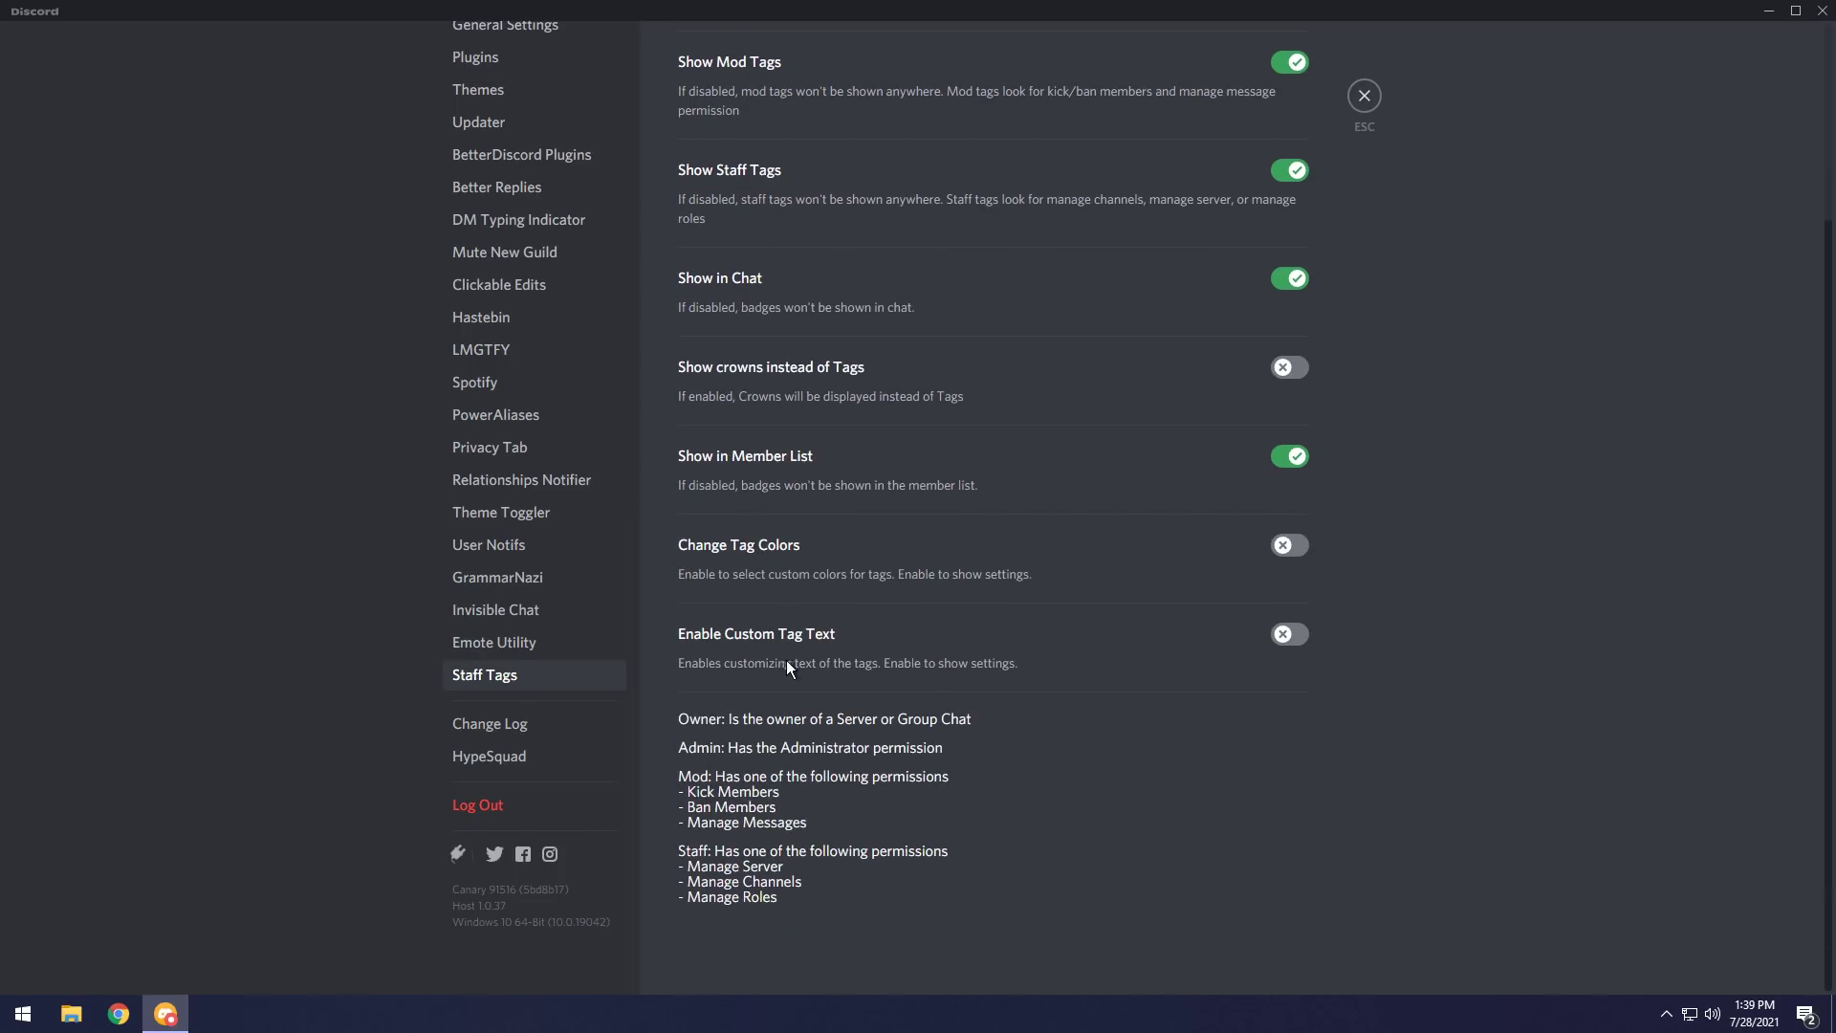
left_click(1365, 99)
left_click(39, 124)
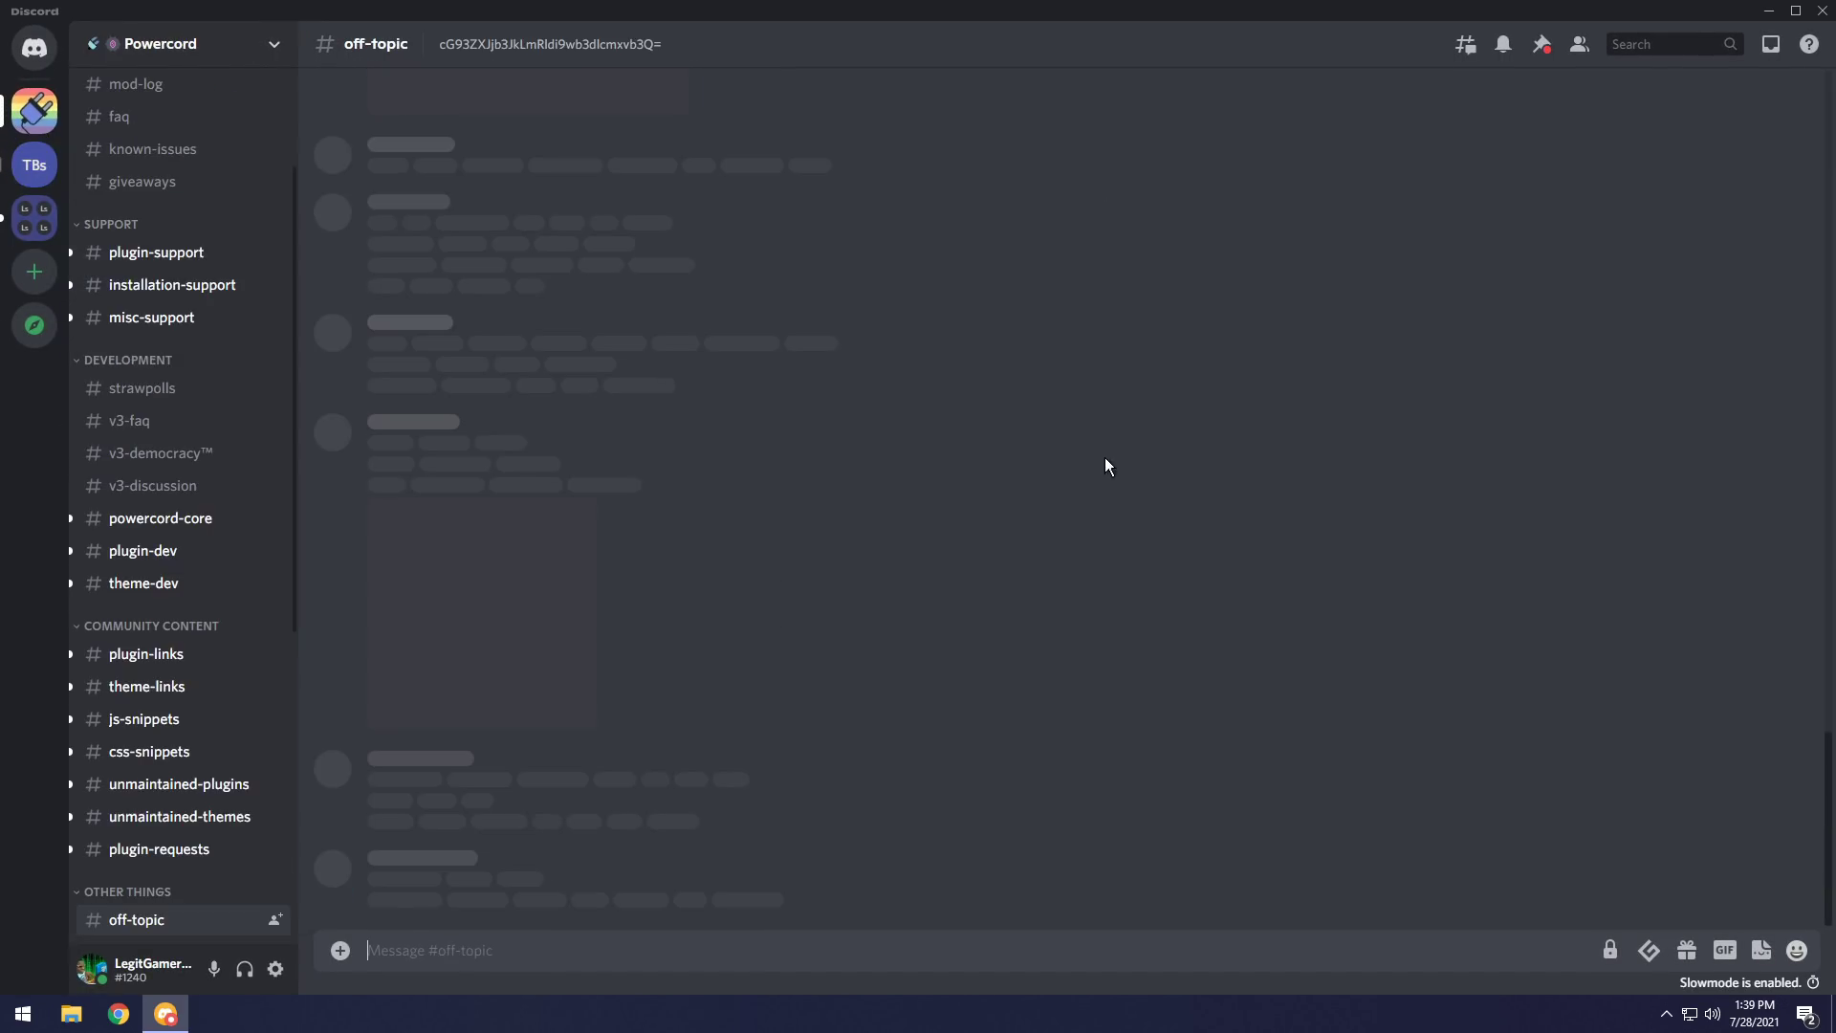
left_click(1577, 52)
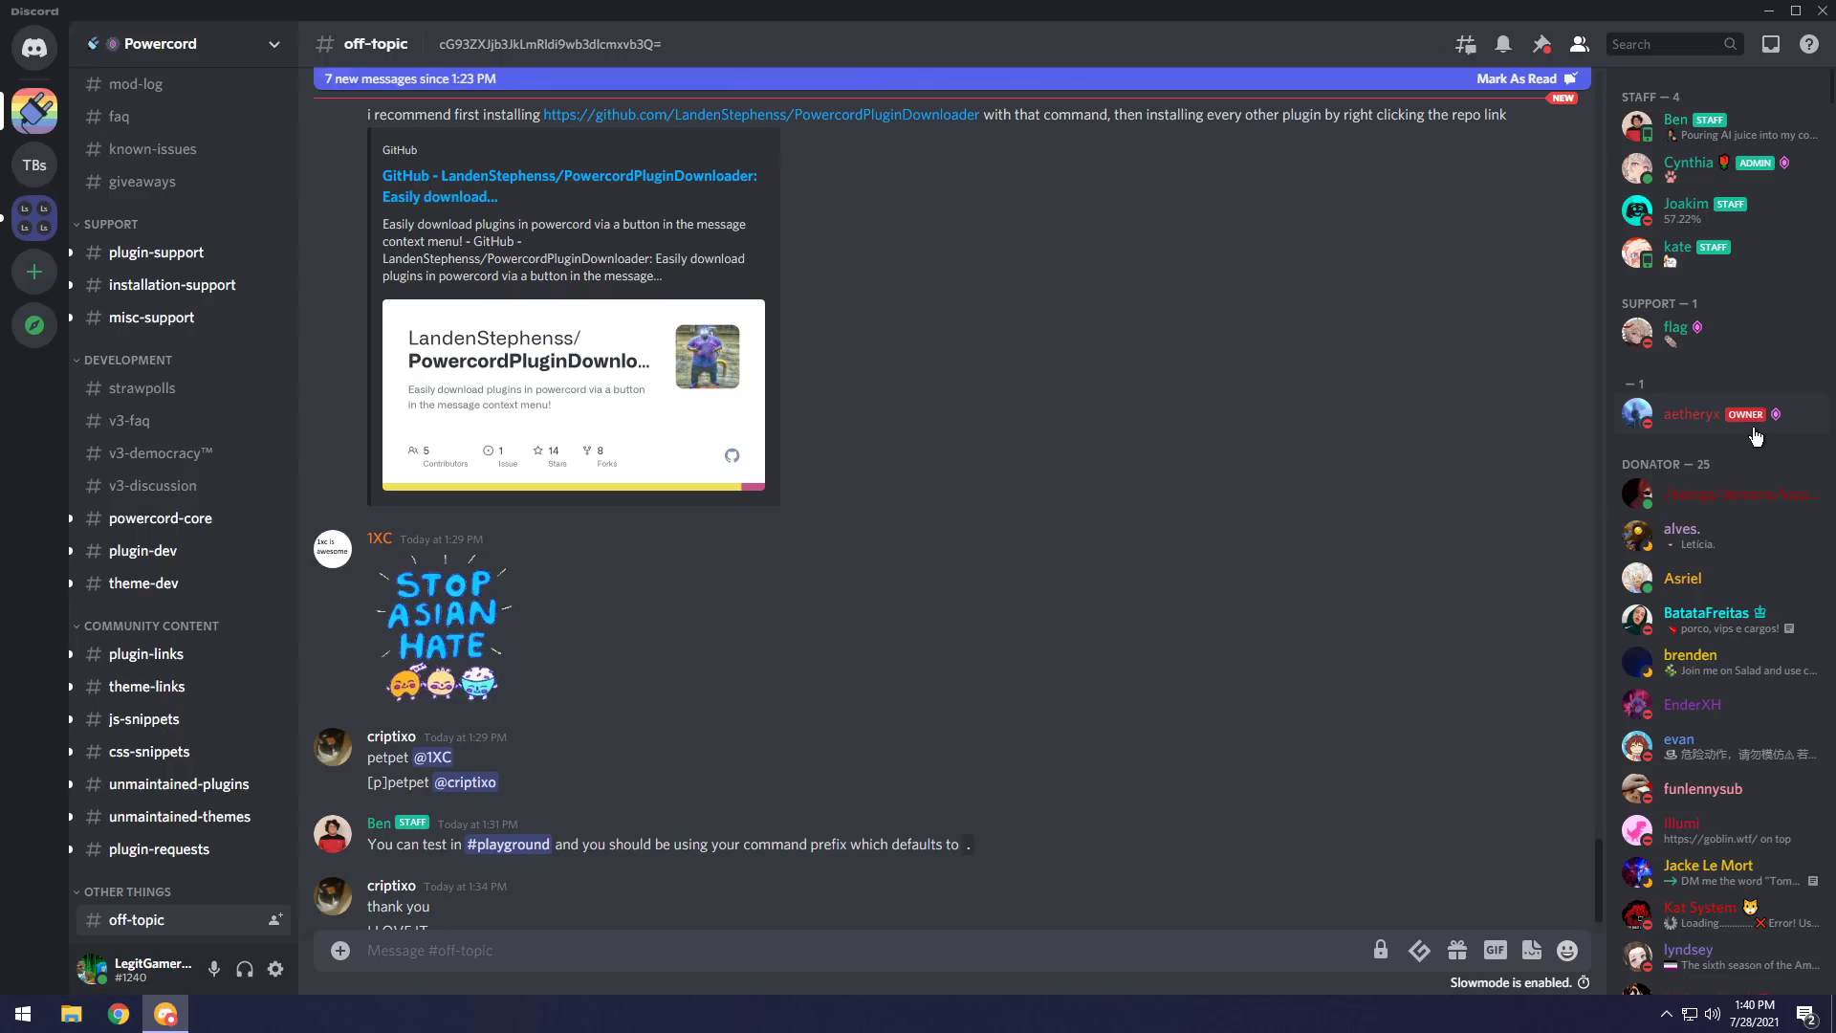
Open the Powercord Plugins list in settings and scroll to Better Replies.
key("ctrl+comma")
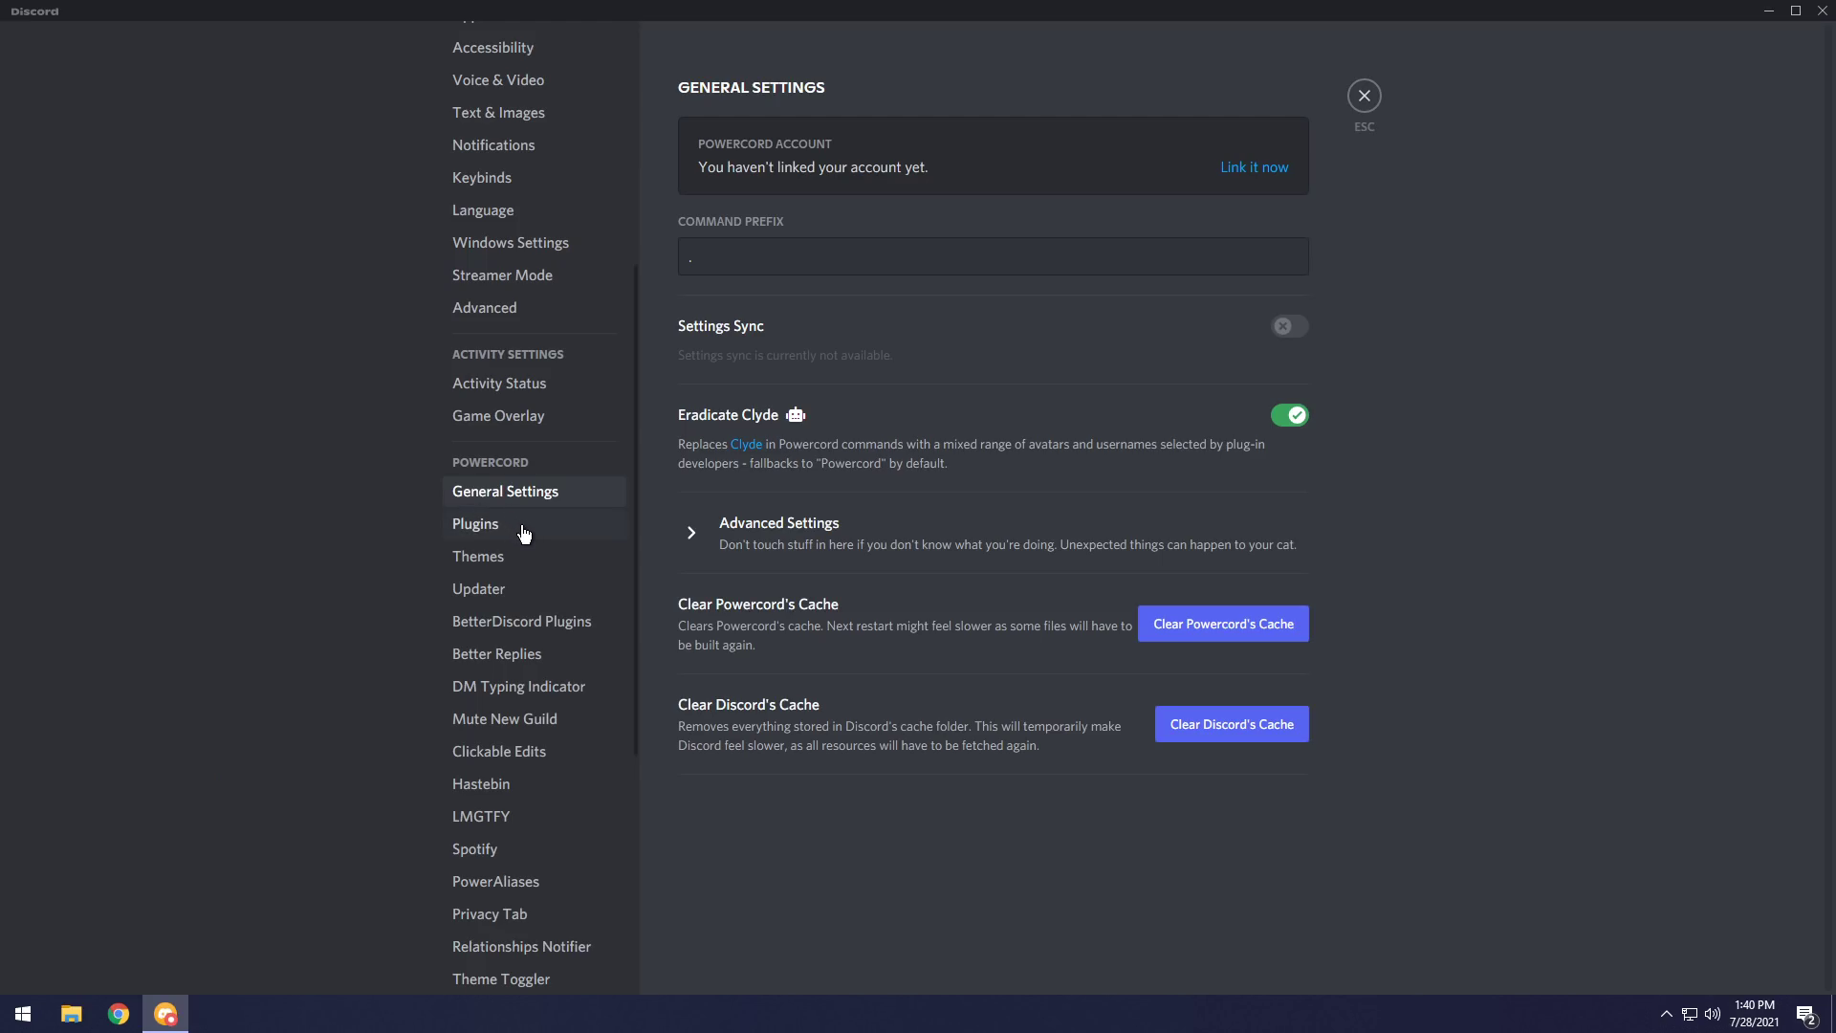
left_click(514, 524)
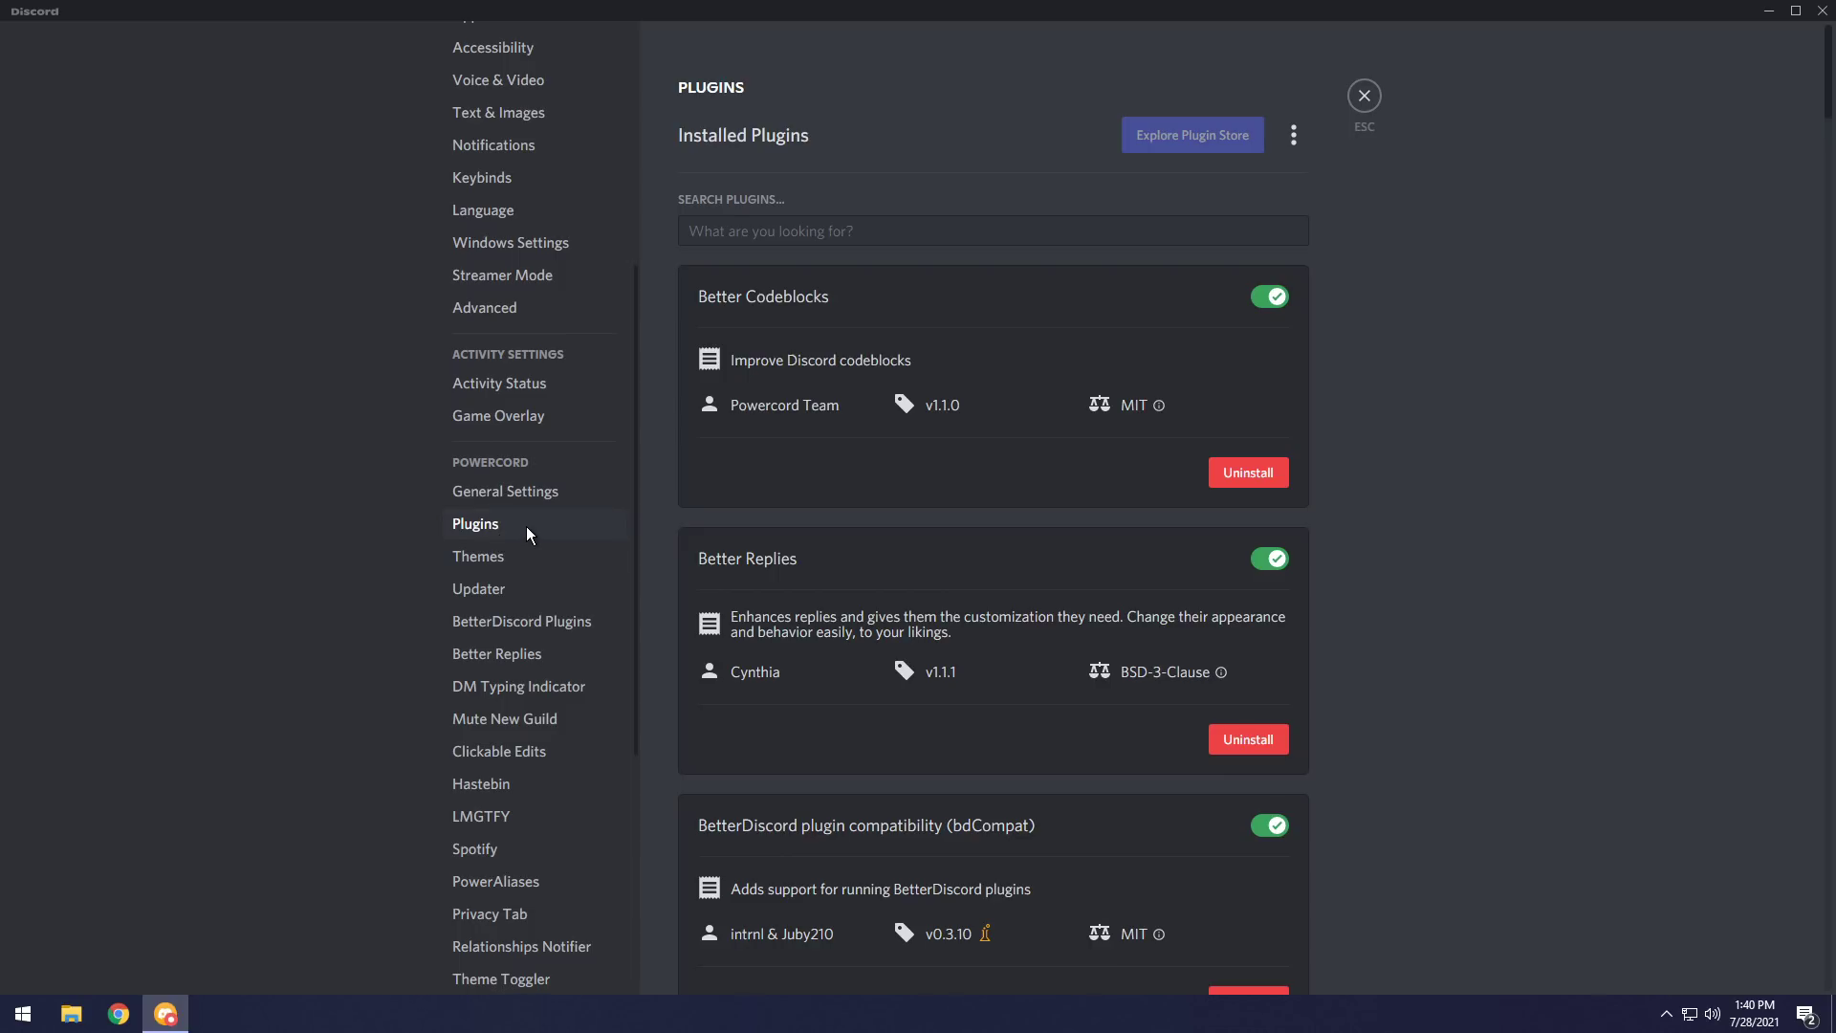
scroll(1267, 362, "down", 4)
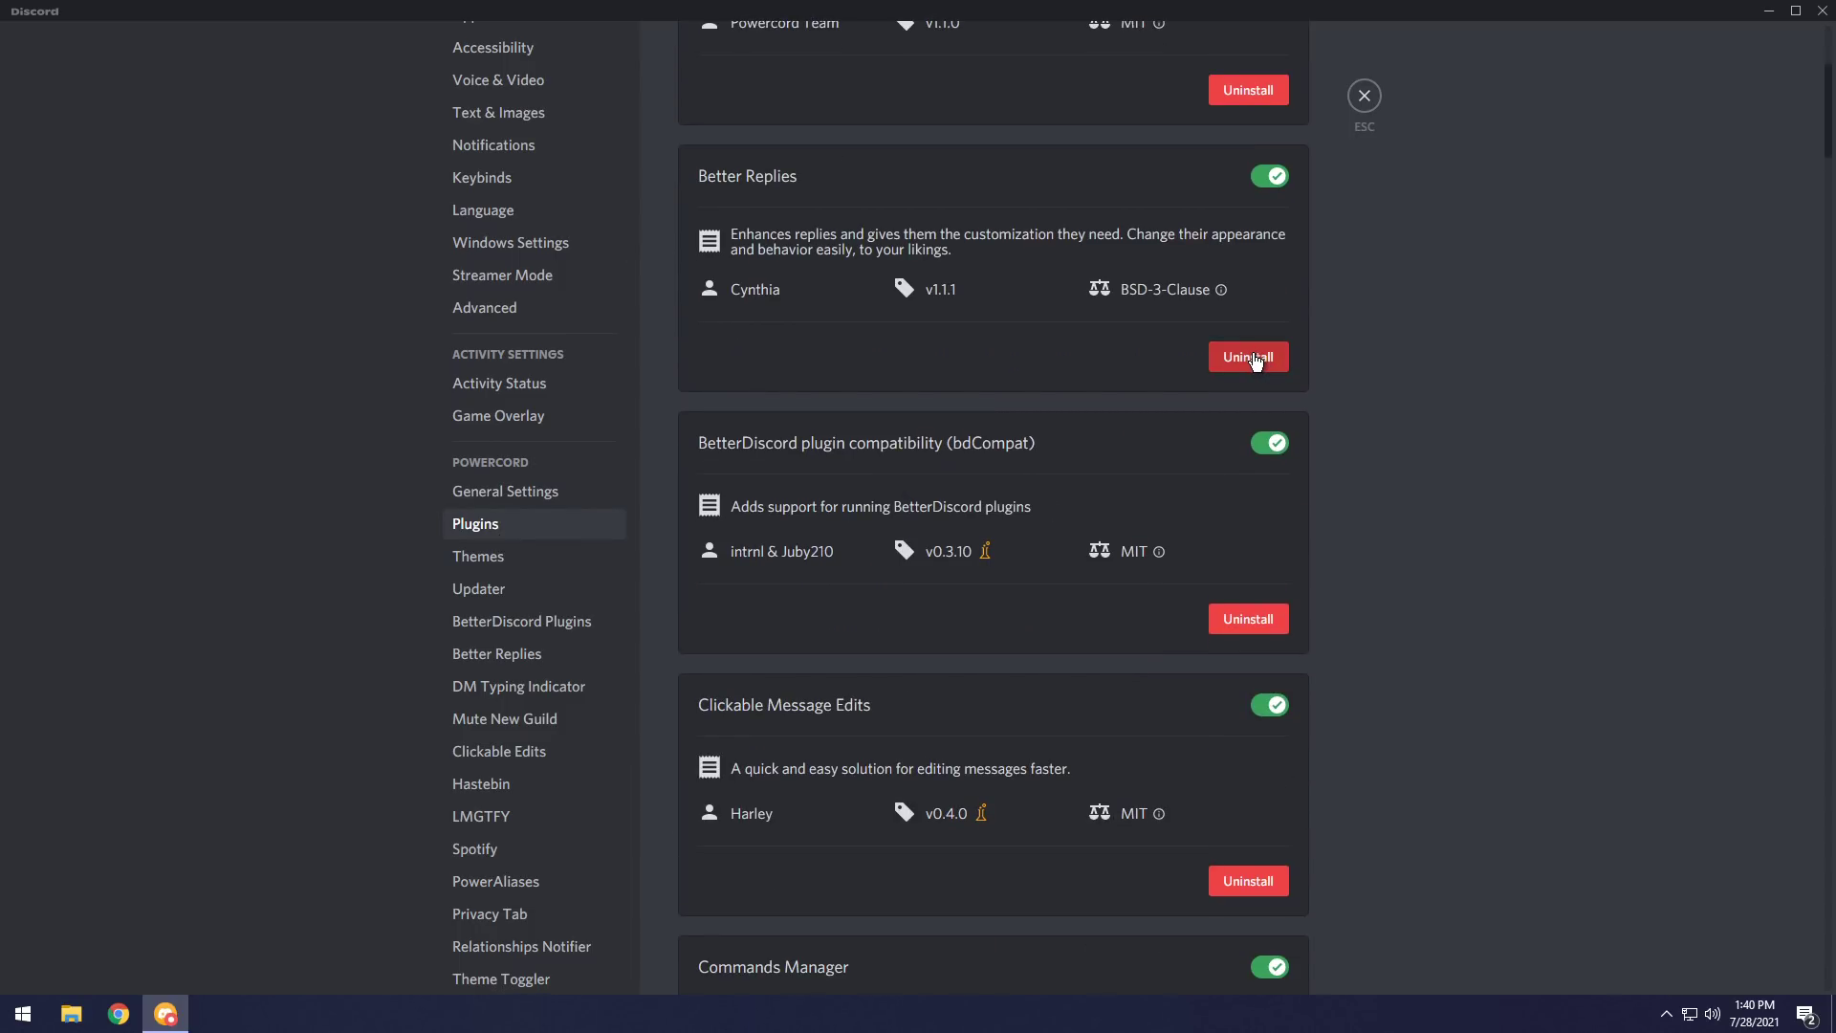